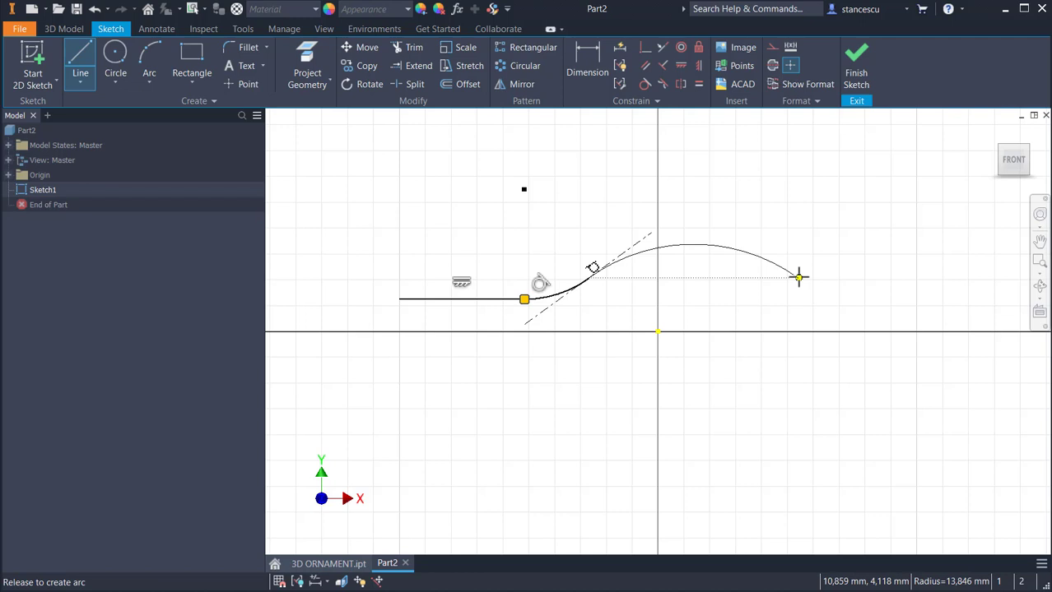
# Complete the open profile with a central arc of about 13.8 mm radius, a tangent reverse arc of about 8.5 mm radius and a horizontal end line
pyautogui.moveTo(798, 278); pyautogui.dragTo(798, 277)
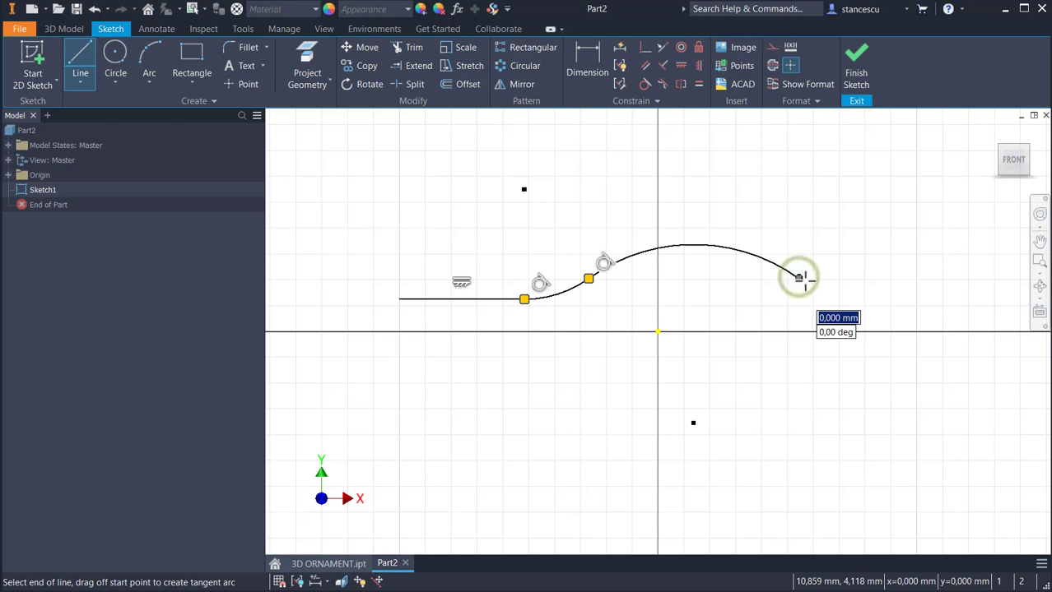
pyautogui.moveTo(798, 277); pyautogui.dragTo(863, 298)
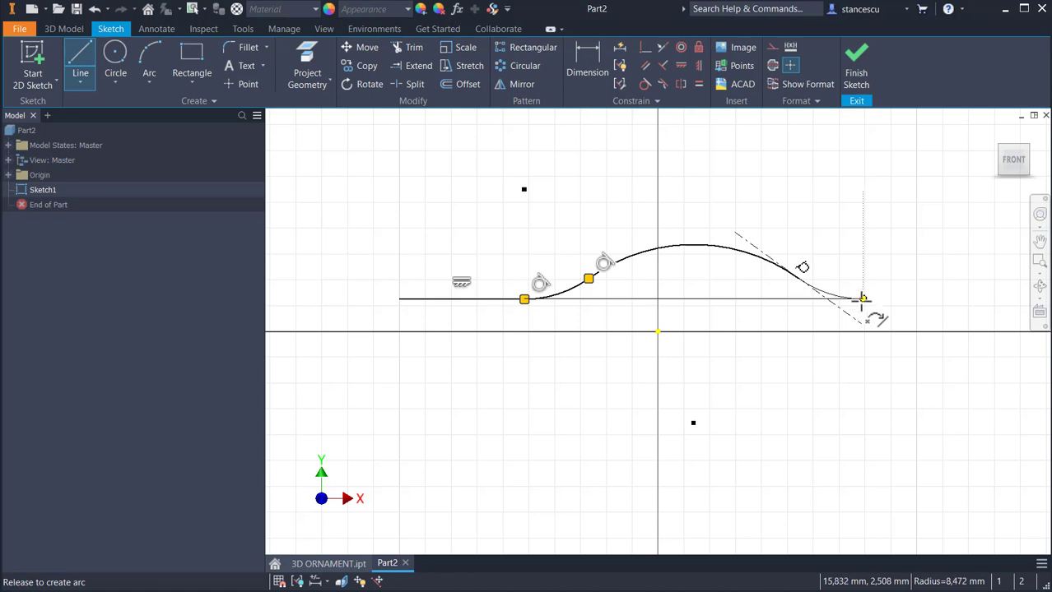
pyautogui.moveTo(863, 299); pyautogui.dragTo(859, 299)
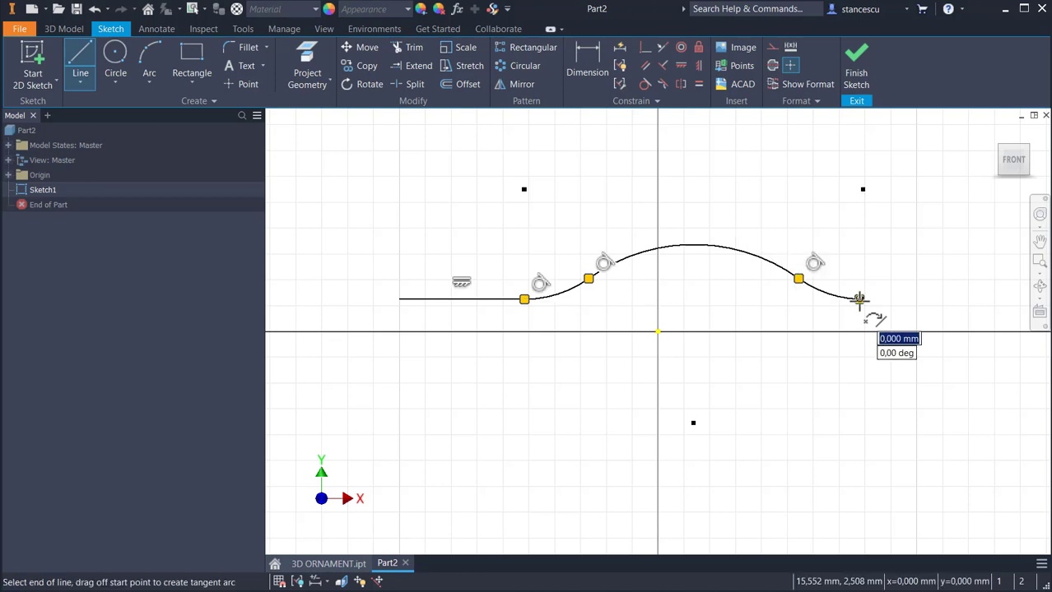
pyautogui.click(976, 299)
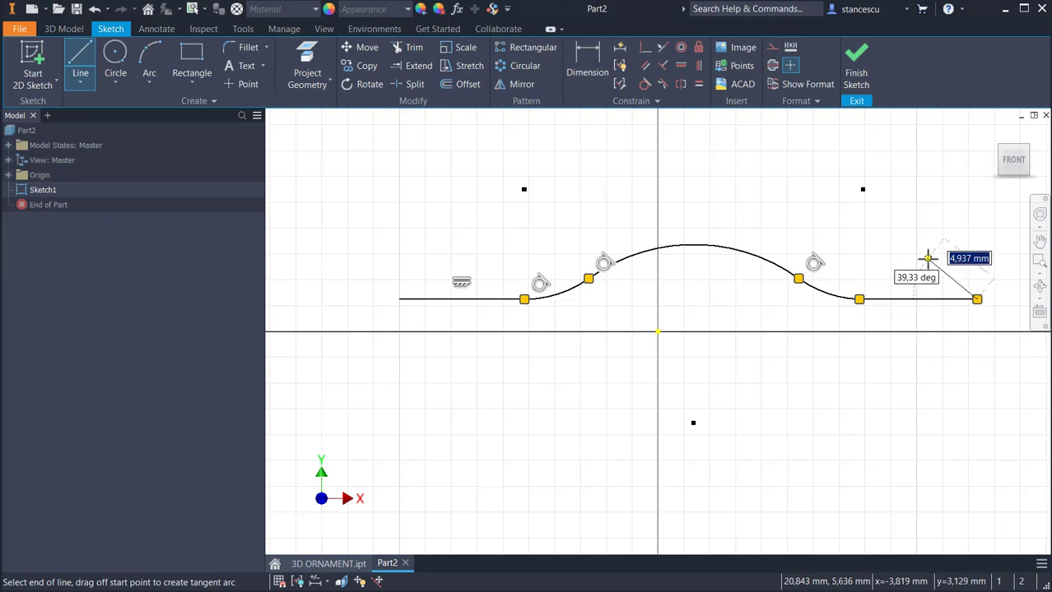
pyautogui.press('Escape')
pyautogui.press('Escape')
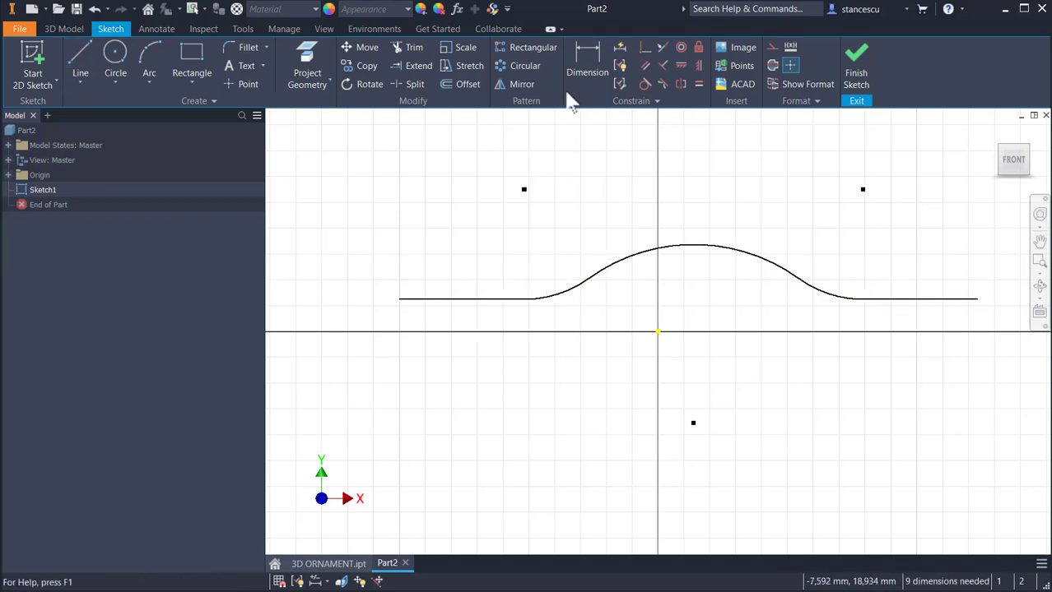
# Apply a tangent constraint between the right-hand small arc and the adjoining horizontal line
pyautogui.click(646, 84)
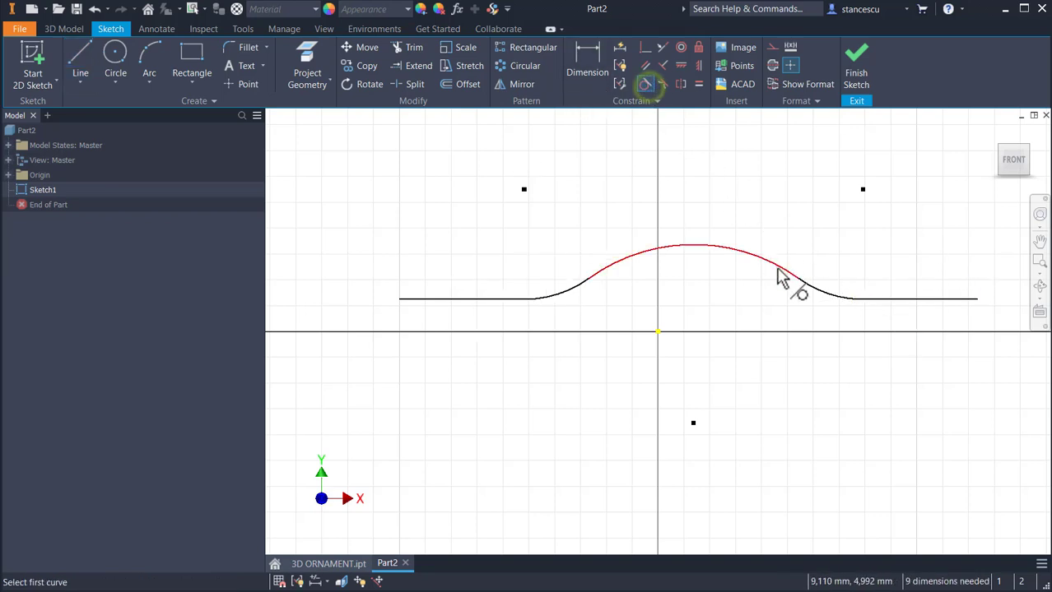
pyautogui.click(816, 286)
pyautogui.click(895, 302)
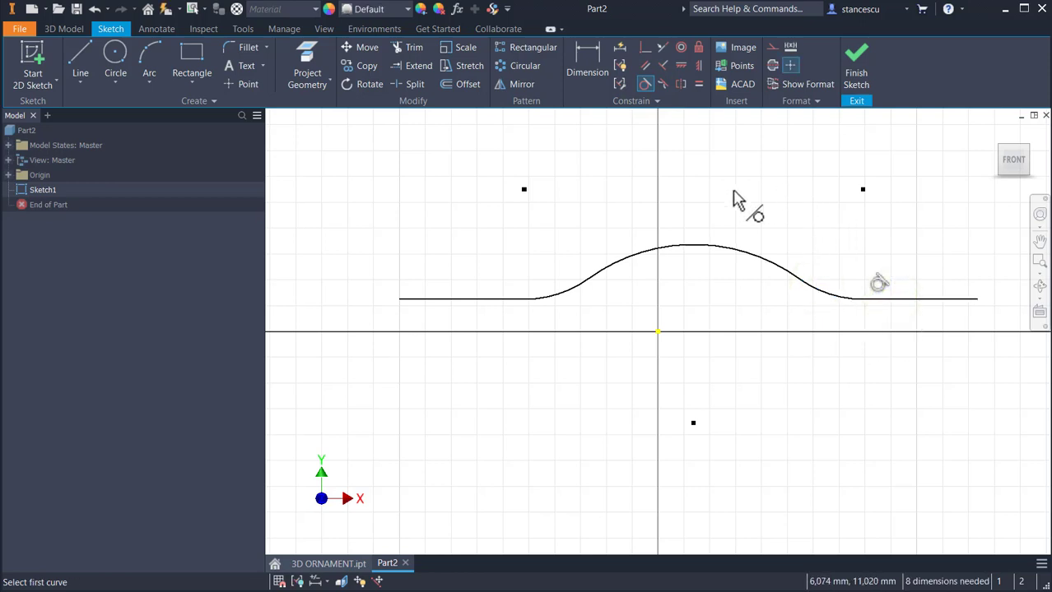
# Align the central arc's center point vertically with the sketch origin
pyautogui.click(698, 66)
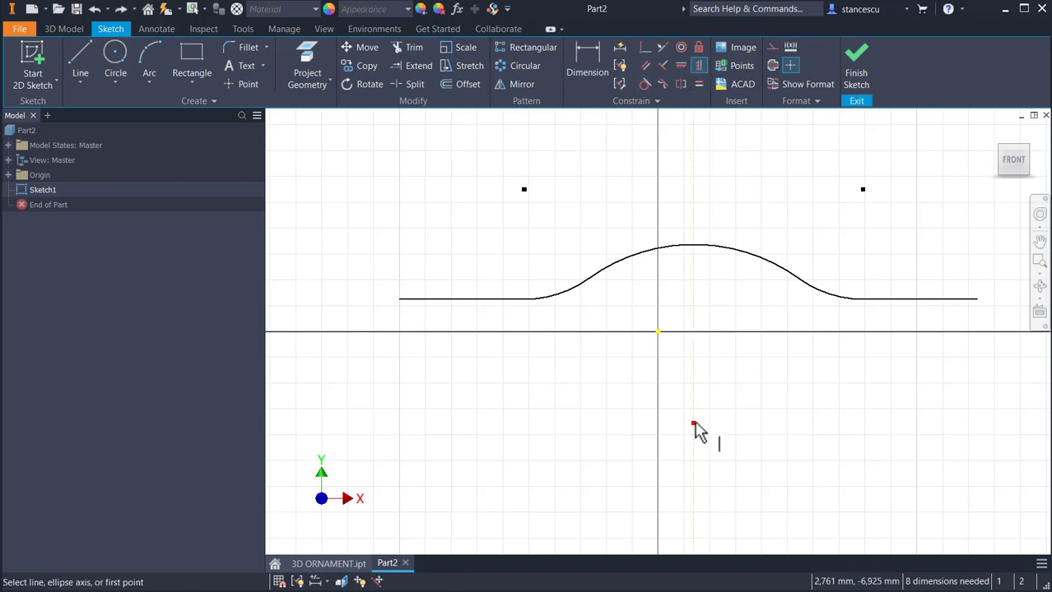
pyautogui.click(693, 423)
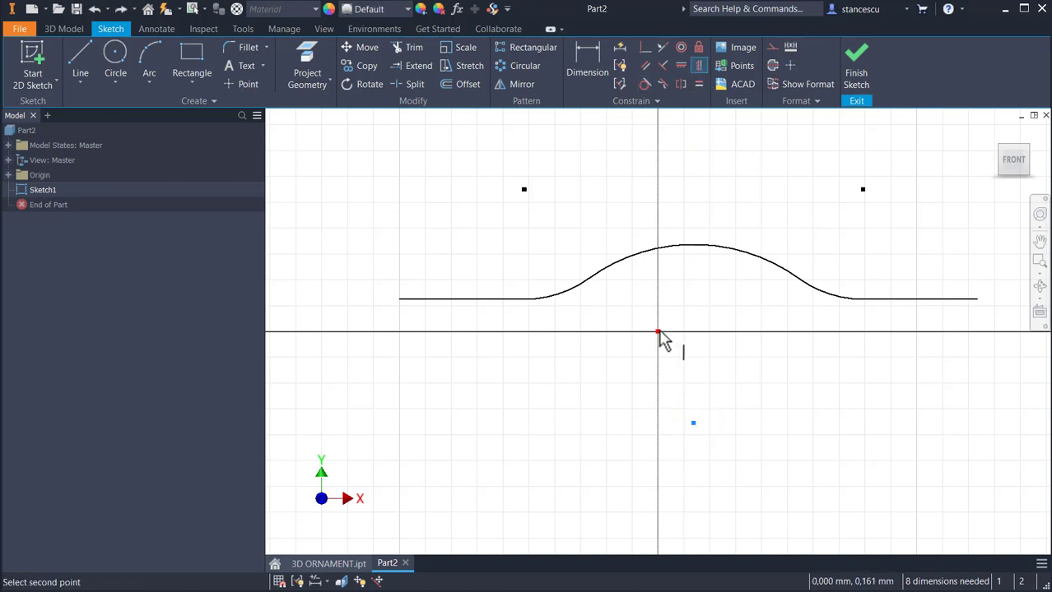
pyautogui.click(657, 331)
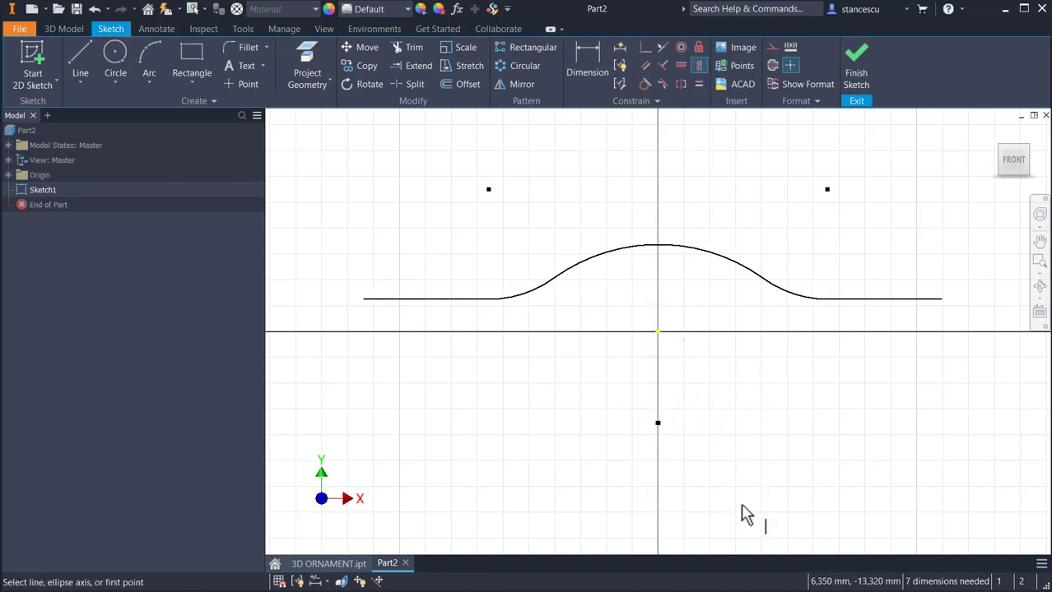
# Make the two small side arcs equal to each other and the two horizontal end lines equal to each other
pyautogui.click(699, 84)
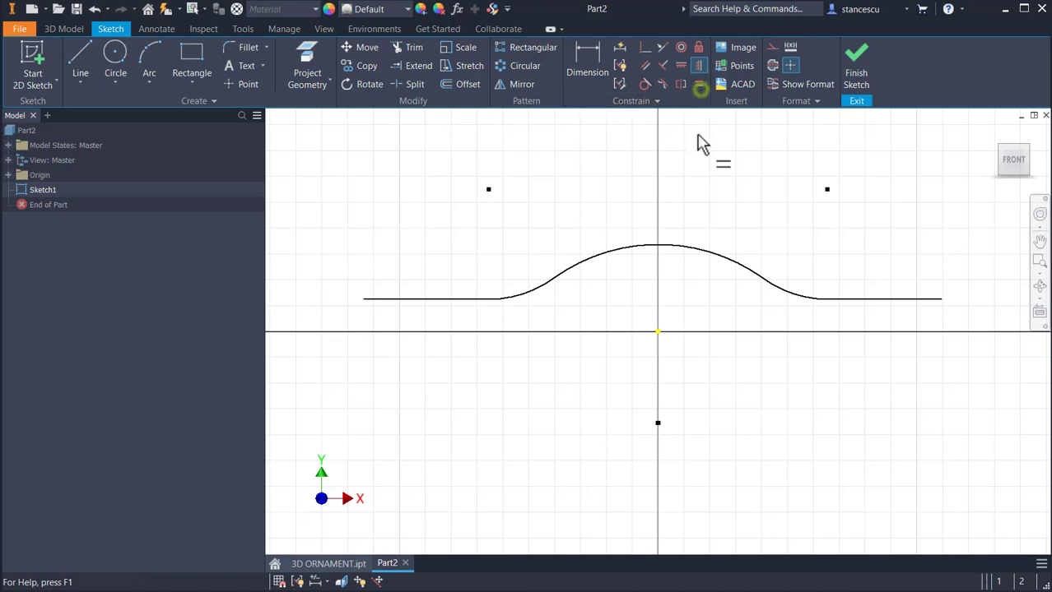
pyautogui.click(520, 298)
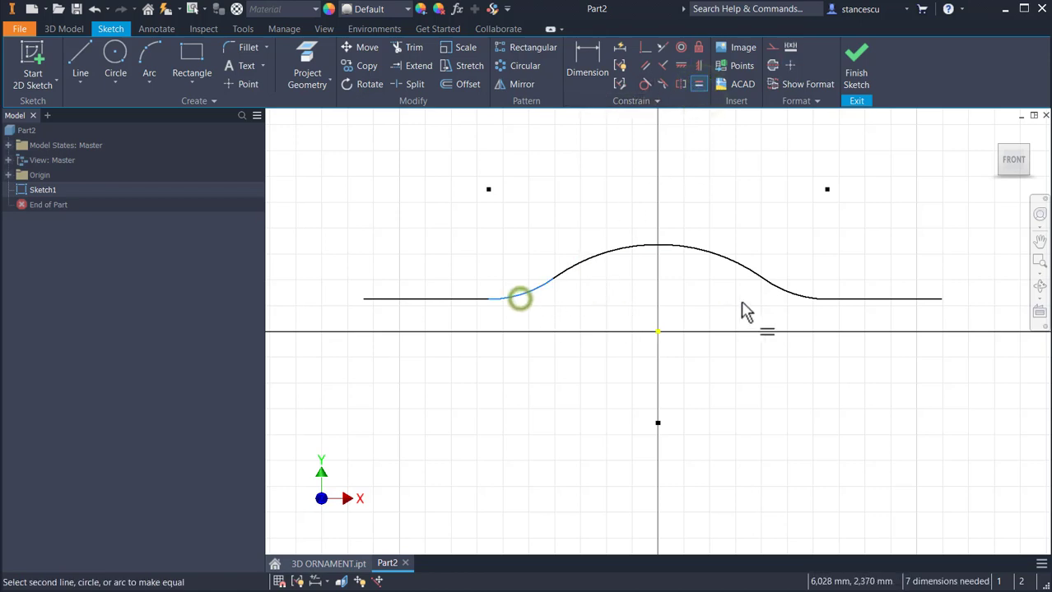
pyautogui.click(787, 290)
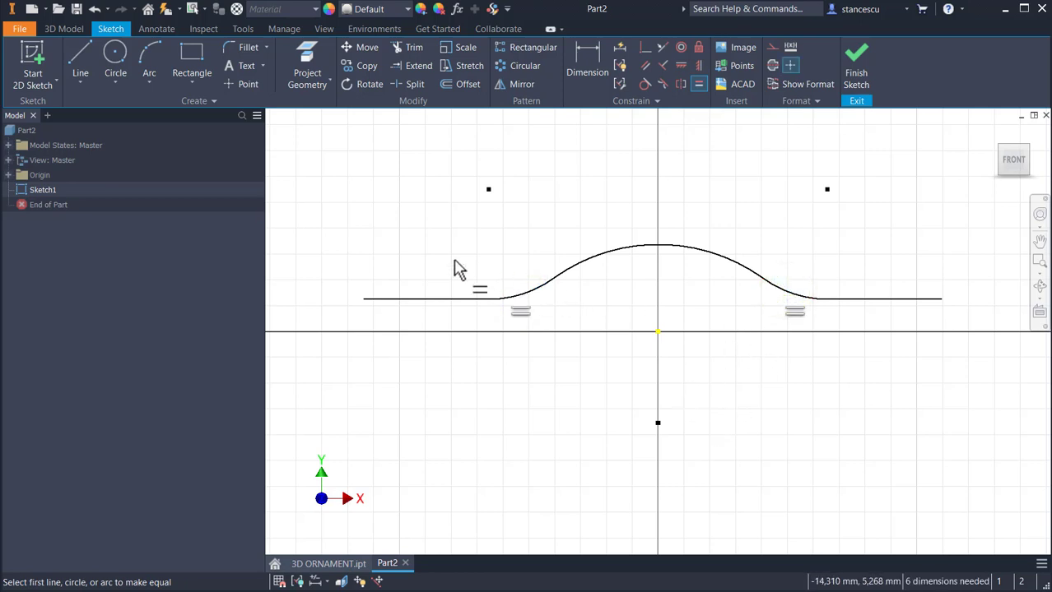
pyautogui.click(431, 300)
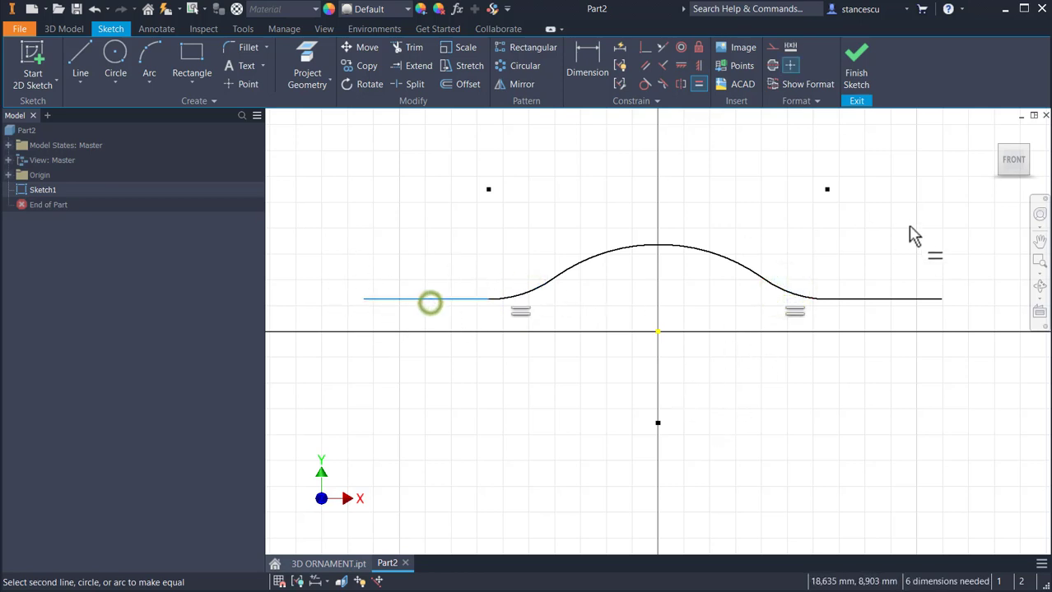
pyautogui.click(897, 300)
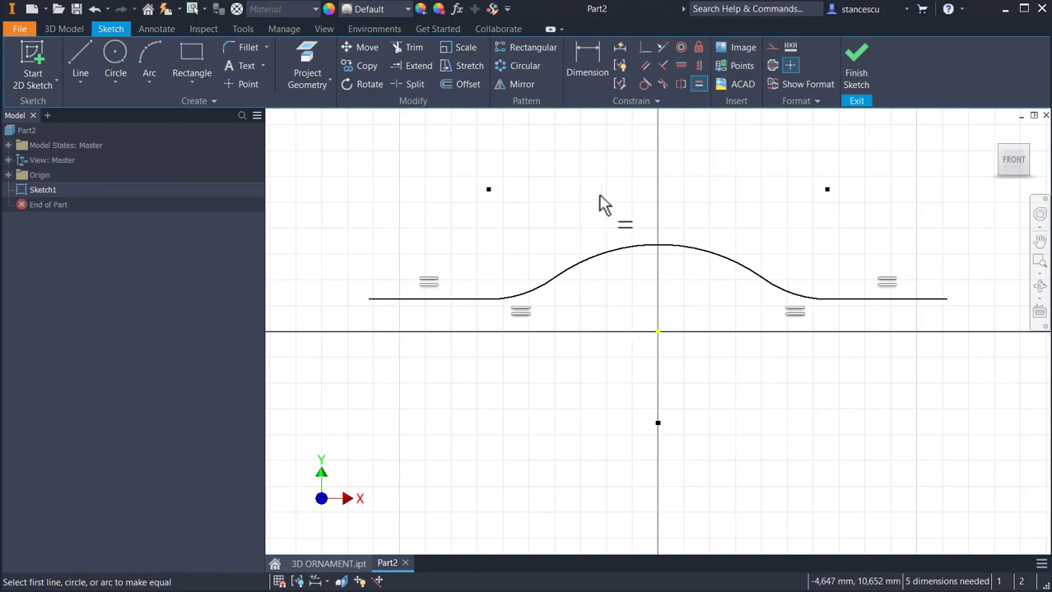
# Dimension the central arc's radius with the expression 53-3, giving 50 mm
pyautogui.click(594, 57)
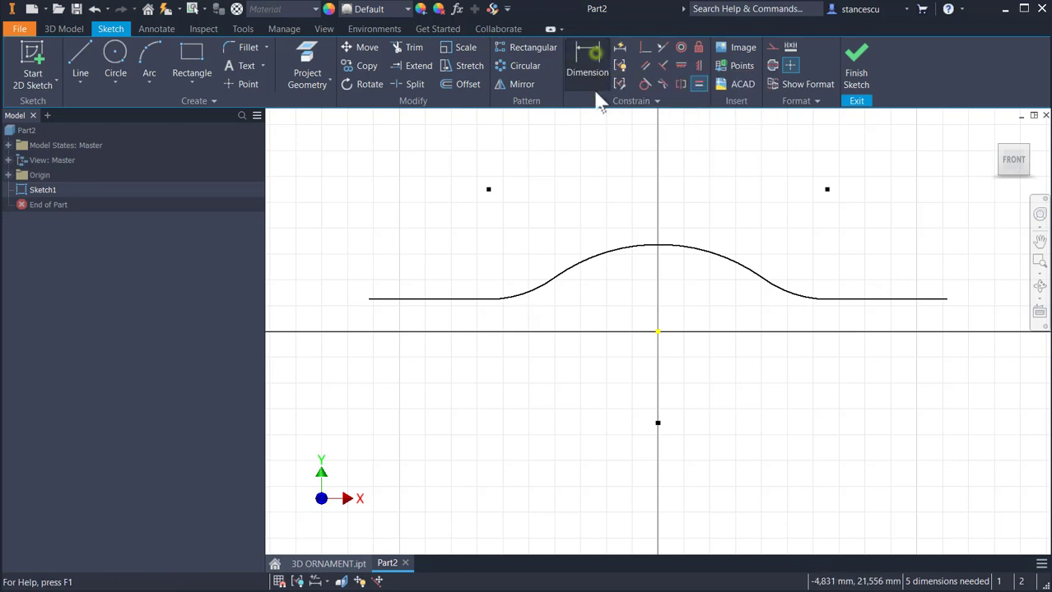
pyautogui.click(716, 258)
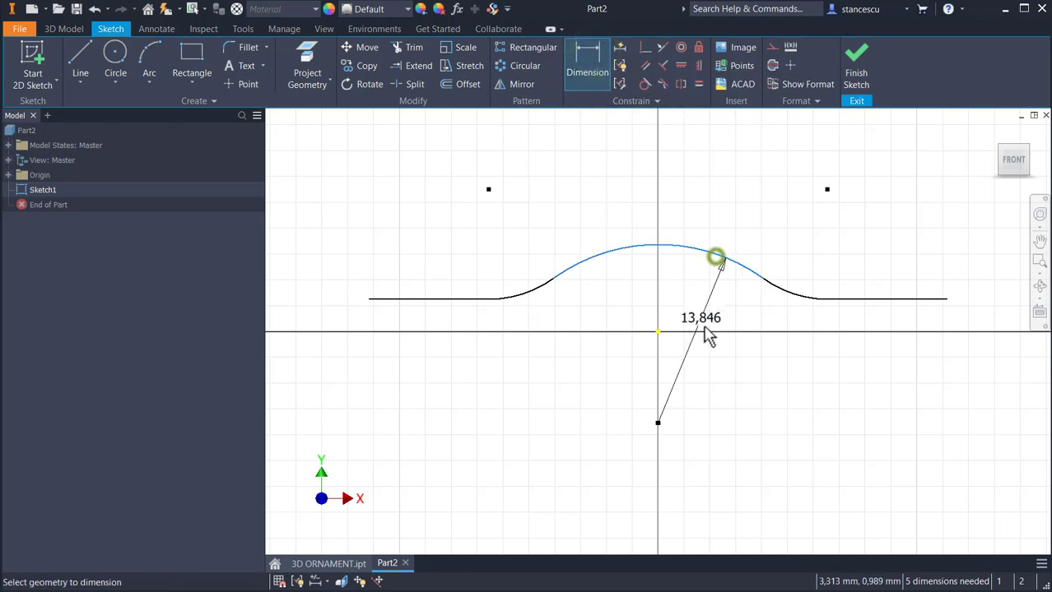
pyautogui.click(706, 330)
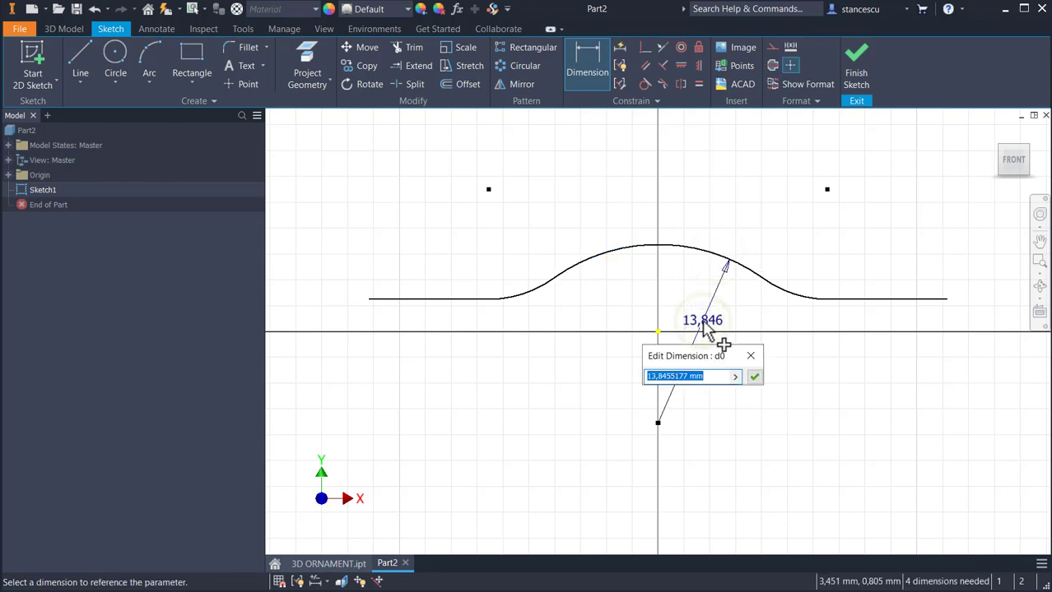
pyautogui.write('50')
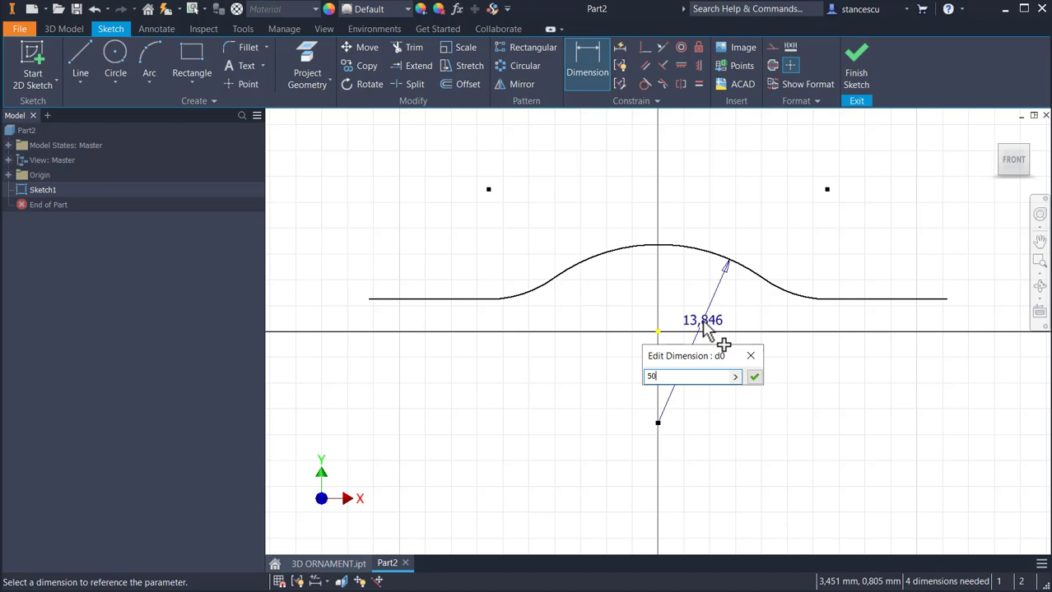
pyautogui.press('BackSpace')
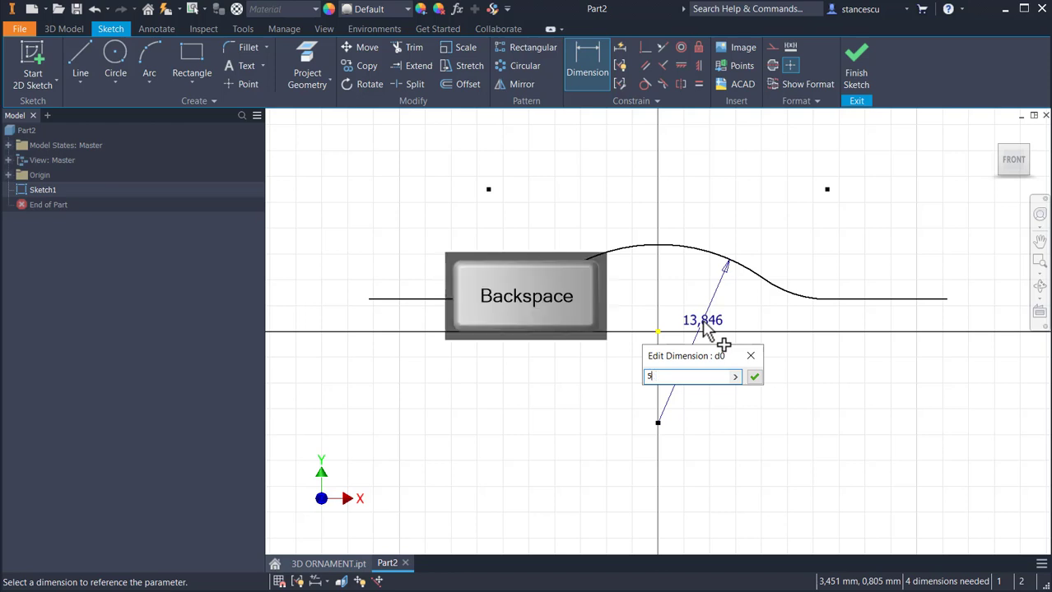
pyautogui.write('3-3')
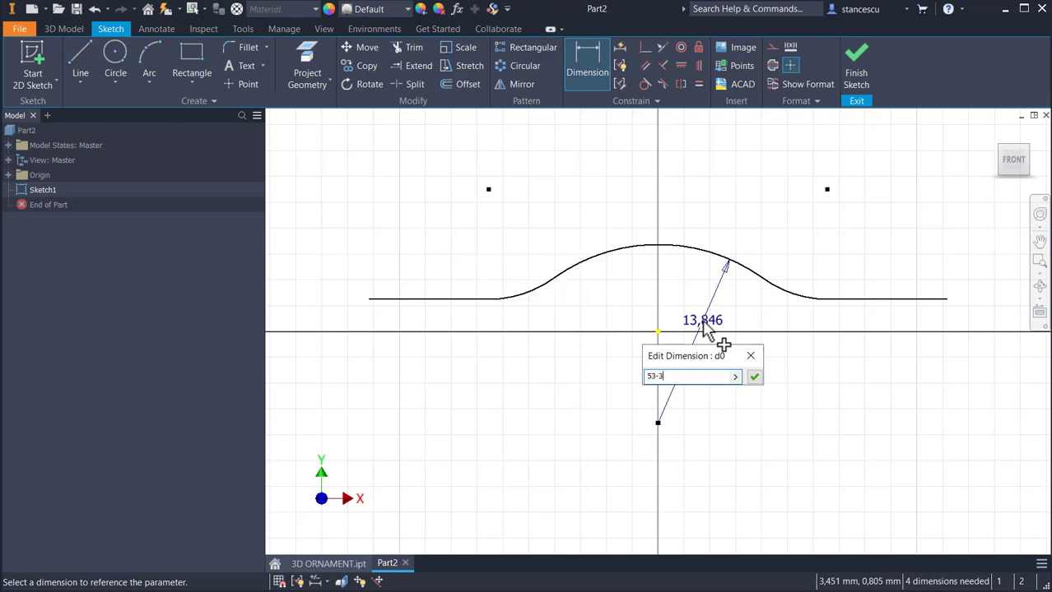
pyautogui.press('Return')
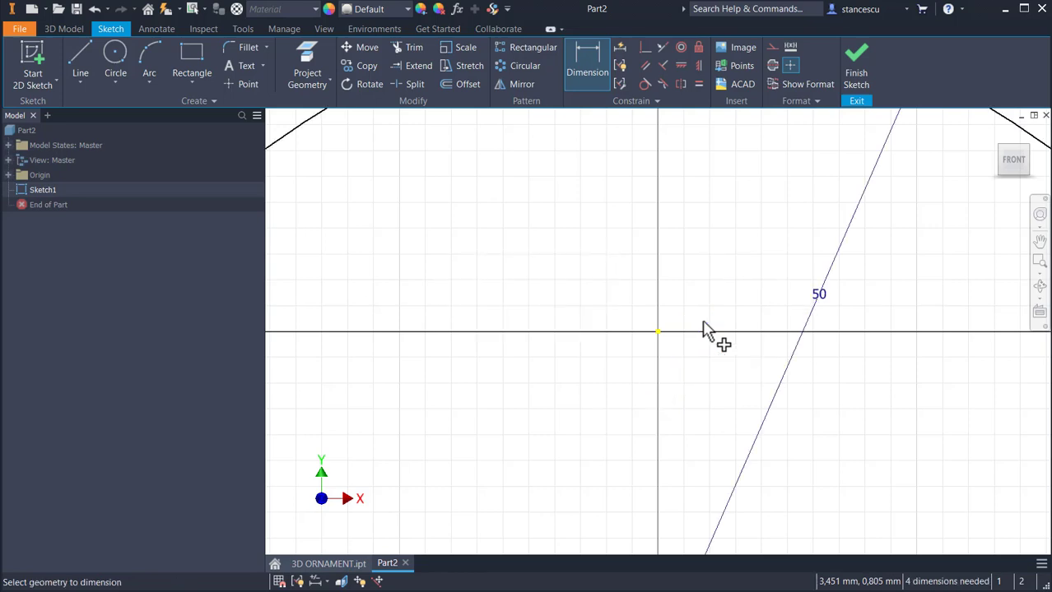
pyautogui.press('Home')
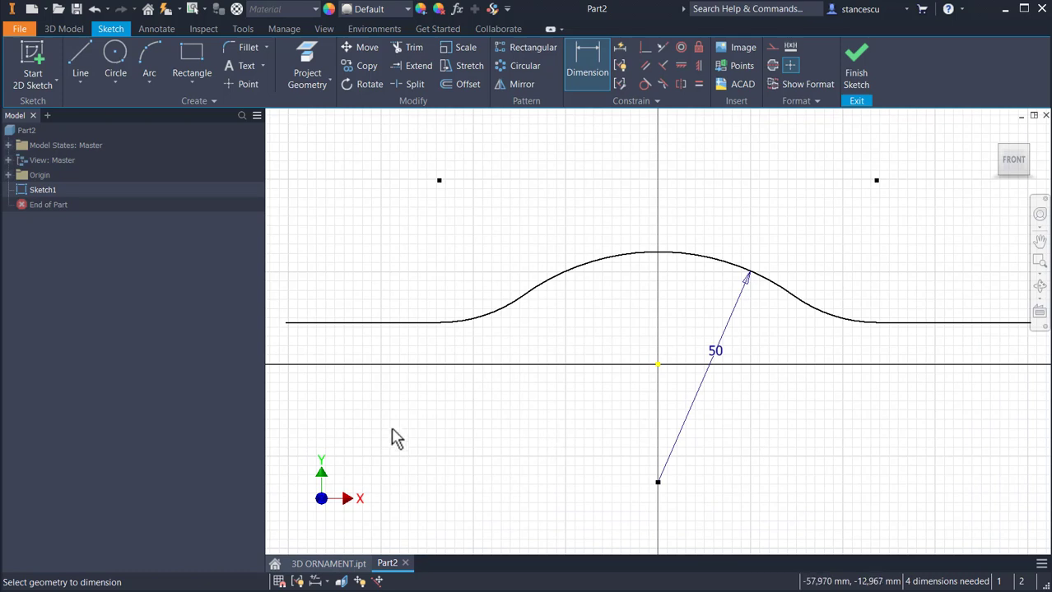
pyautogui.press('Escape')
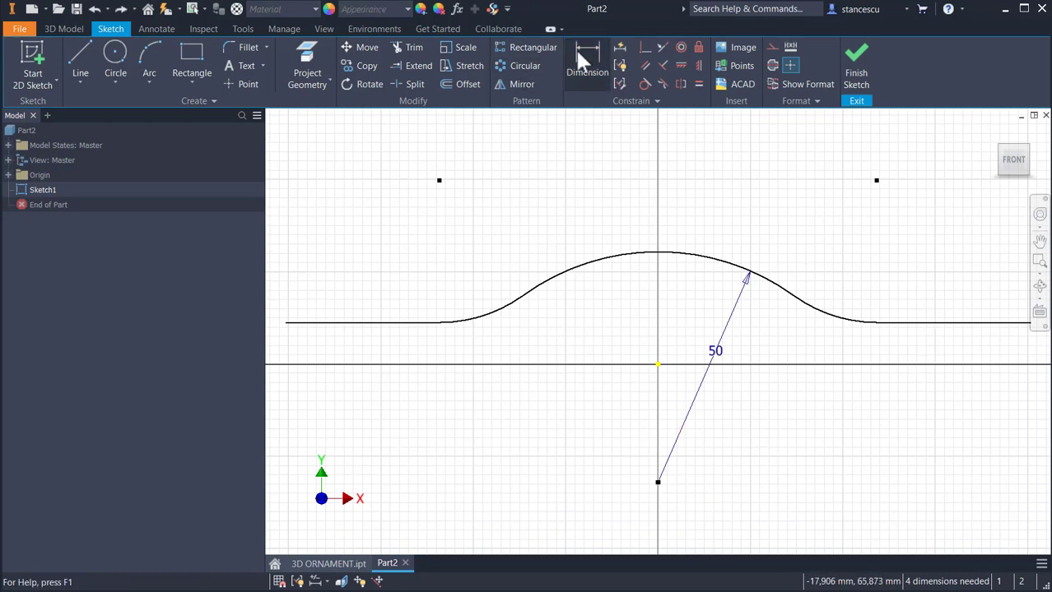
# Dimension the vertical distance from the origin to the right-hand horizontal line as 11,5-3, giving 8.5 mm
pyautogui.click(587, 51)
pyautogui.click(908, 322)
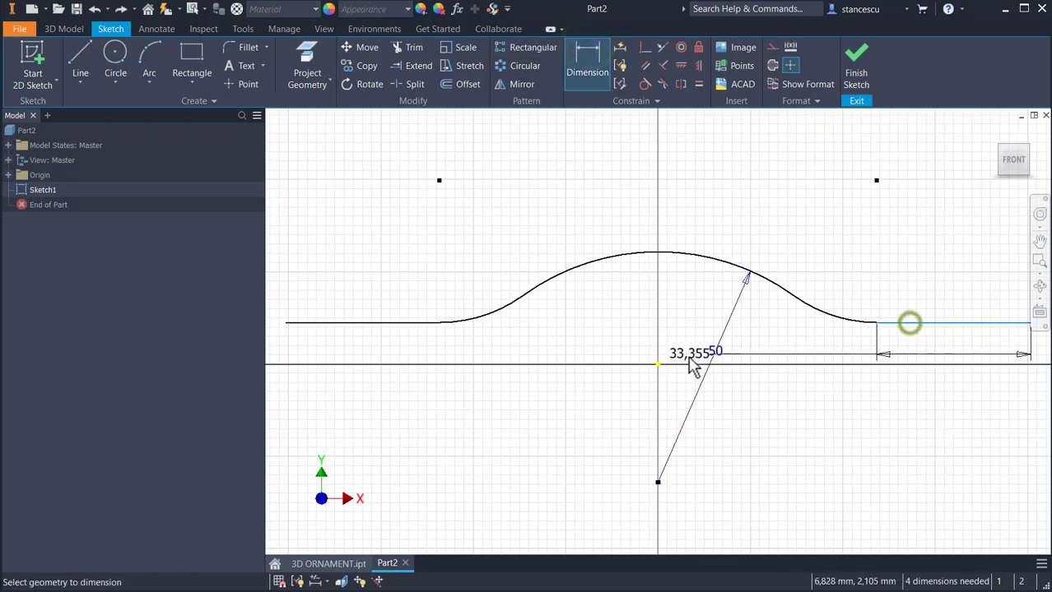
pyautogui.click(657, 363)
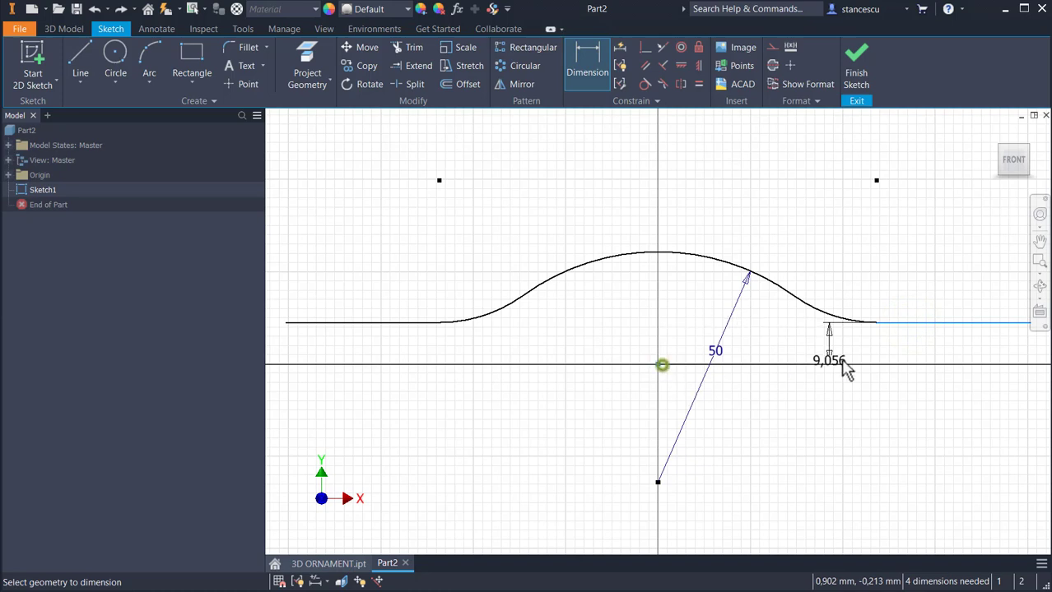
pyautogui.click(914, 349)
pyautogui.write('11,3')
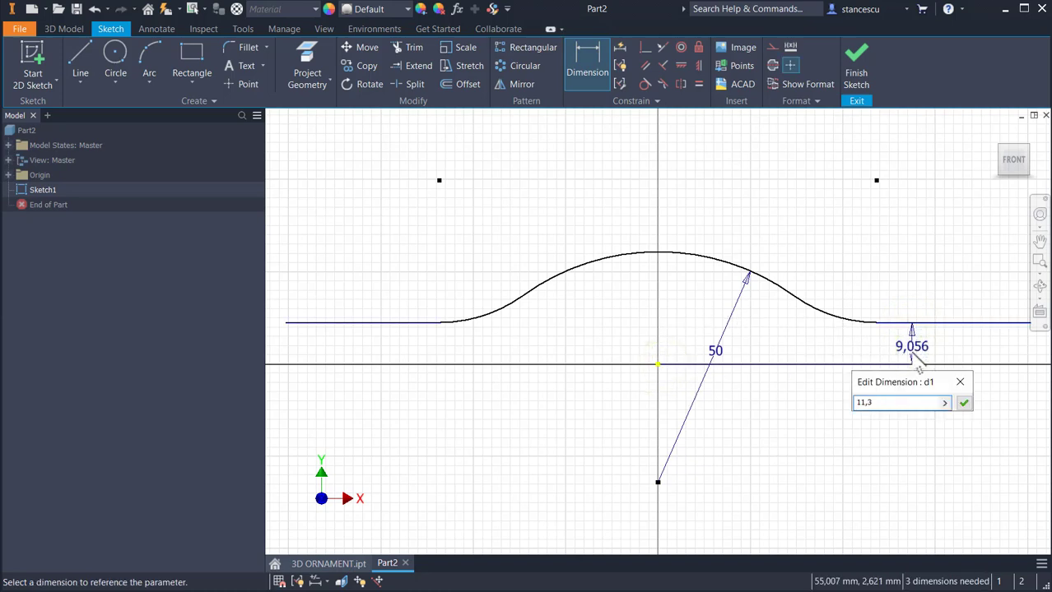
pyautogui.press('BackSpace')
pyautogui.write('5-3')
pyautogui.press('Return')
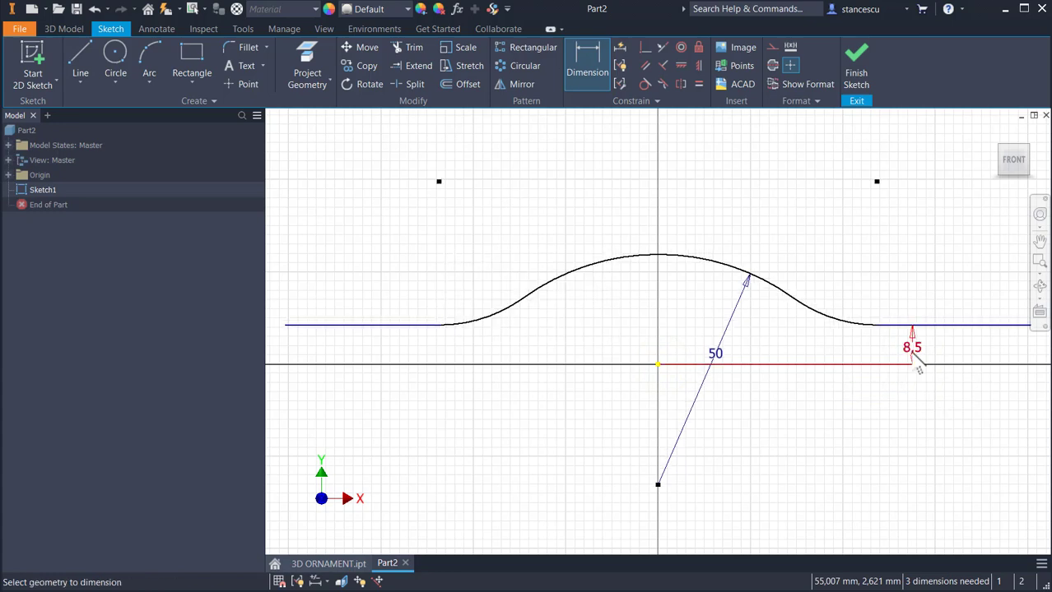
# Dimension the right-hand small arc's radius with the expression 37+3, giving 40 mm
pyautogui.click(838, 314)
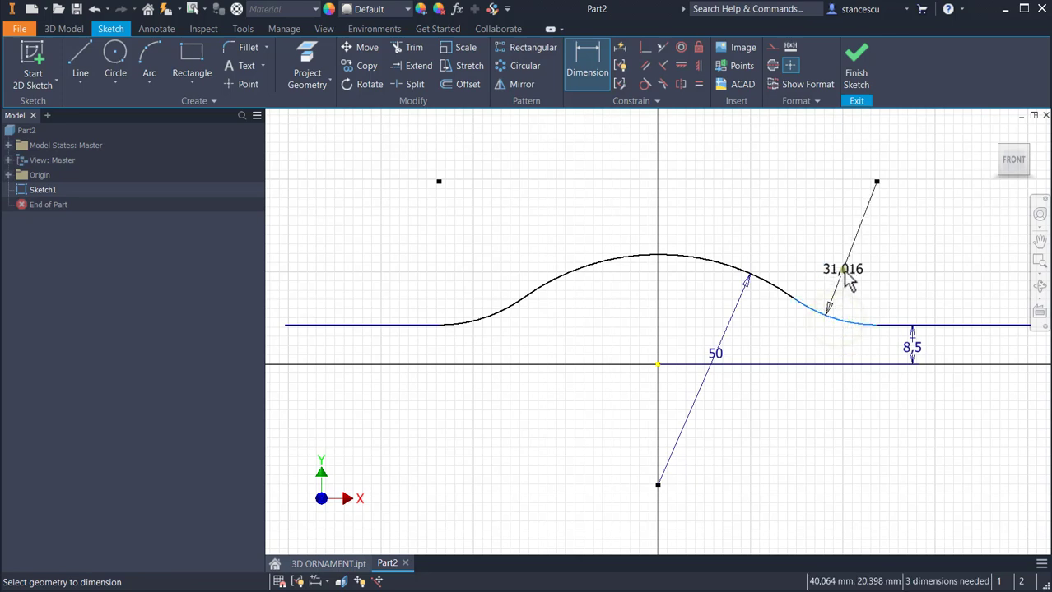
pyautogui.click(847, 280)
pyautogui.write('37+3')
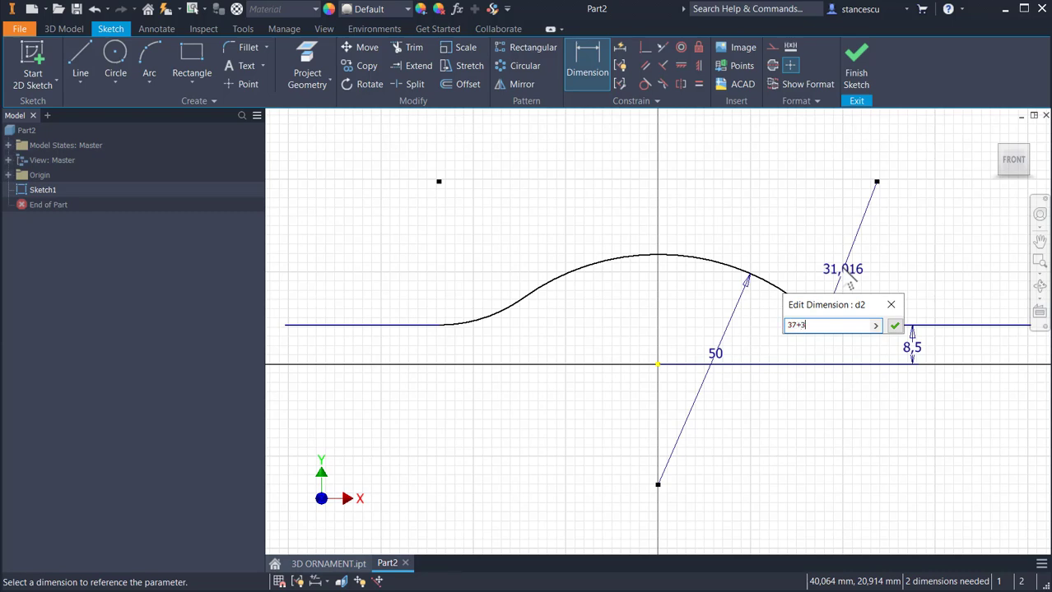
pyautogui.press('Return')
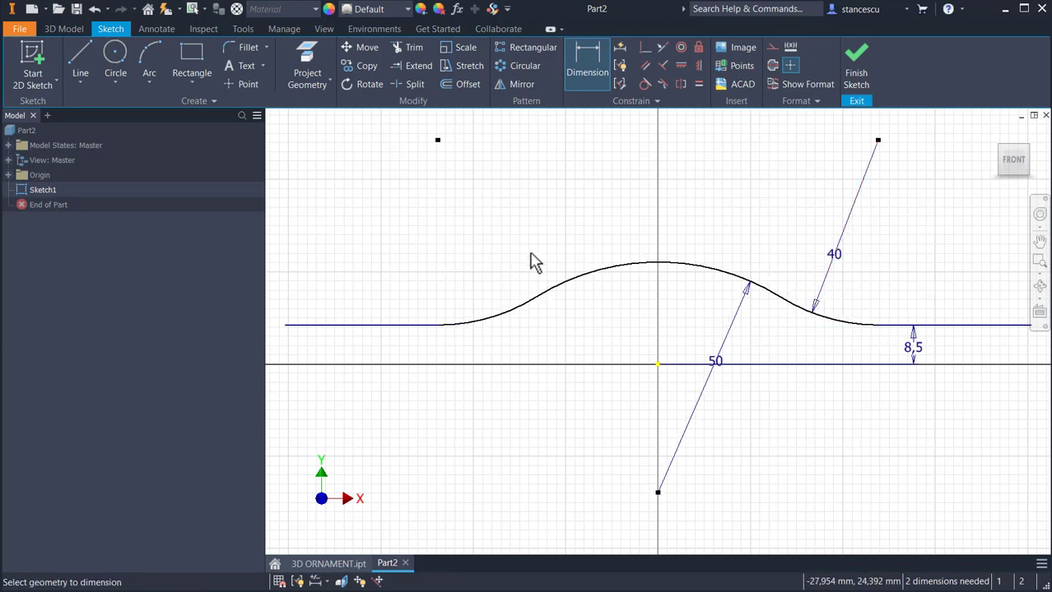
# Dimension the overall horizontal distance between the outer endpoints of the two end lines as 200 mm
pyautogui.scroll(2, 533, 261)
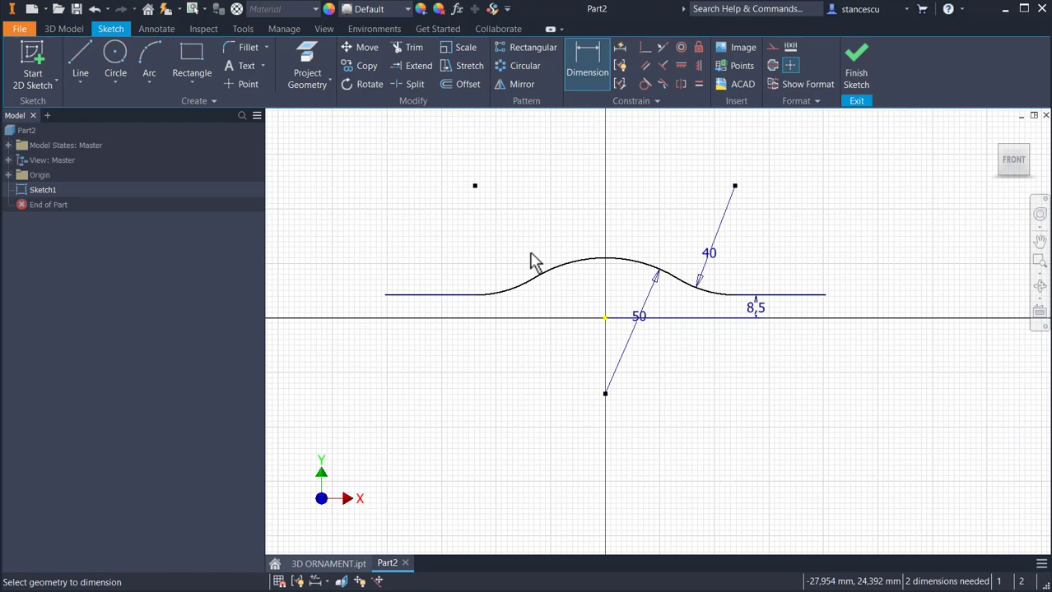
pyautogui.click(389, 296)
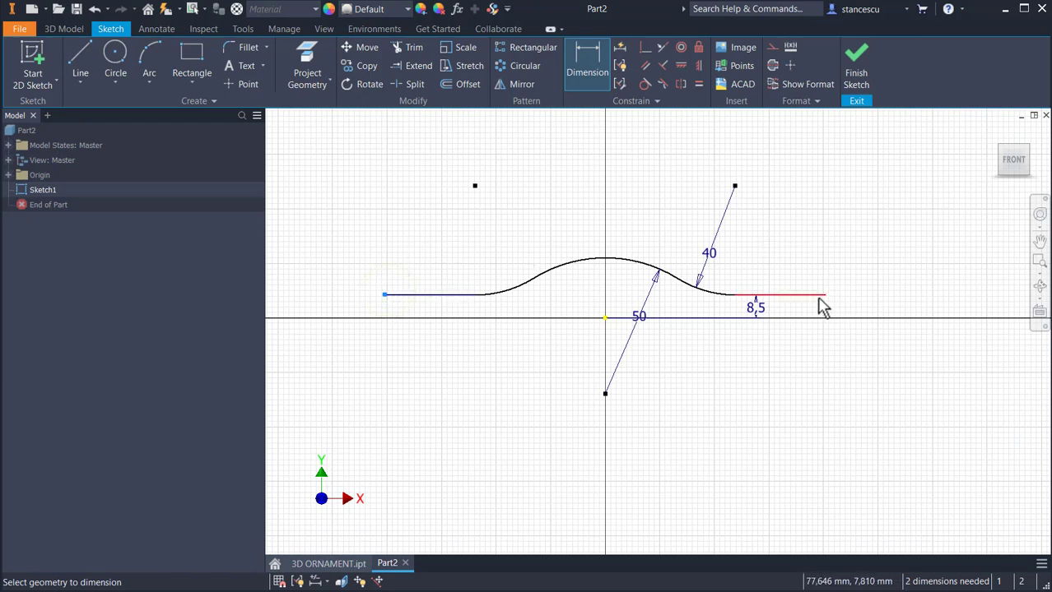
pyautogui.click(824, 295)
pyautogui.click(643, 156)
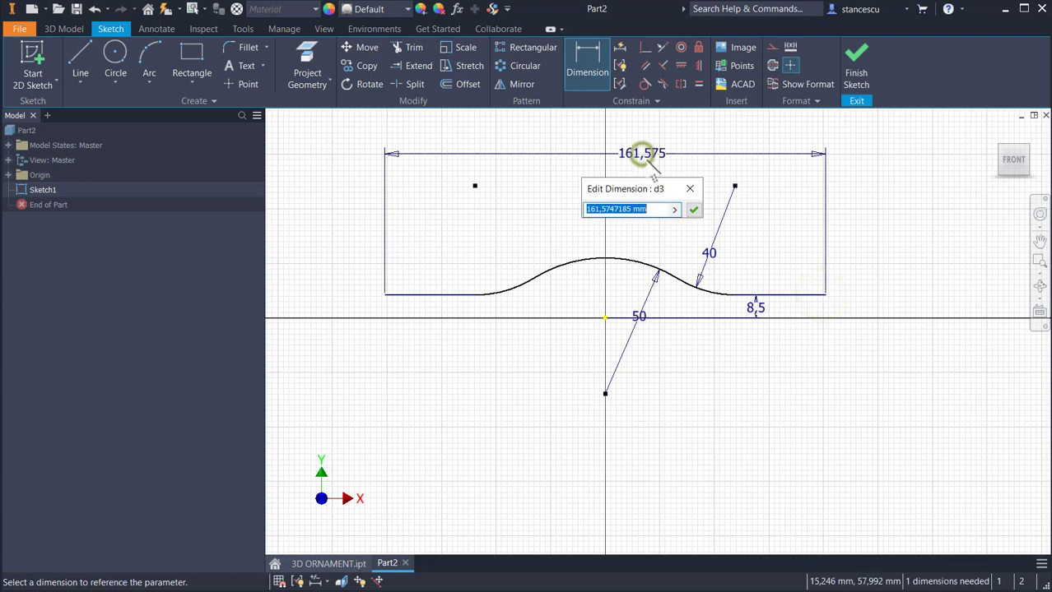
pyautogui.write('20')
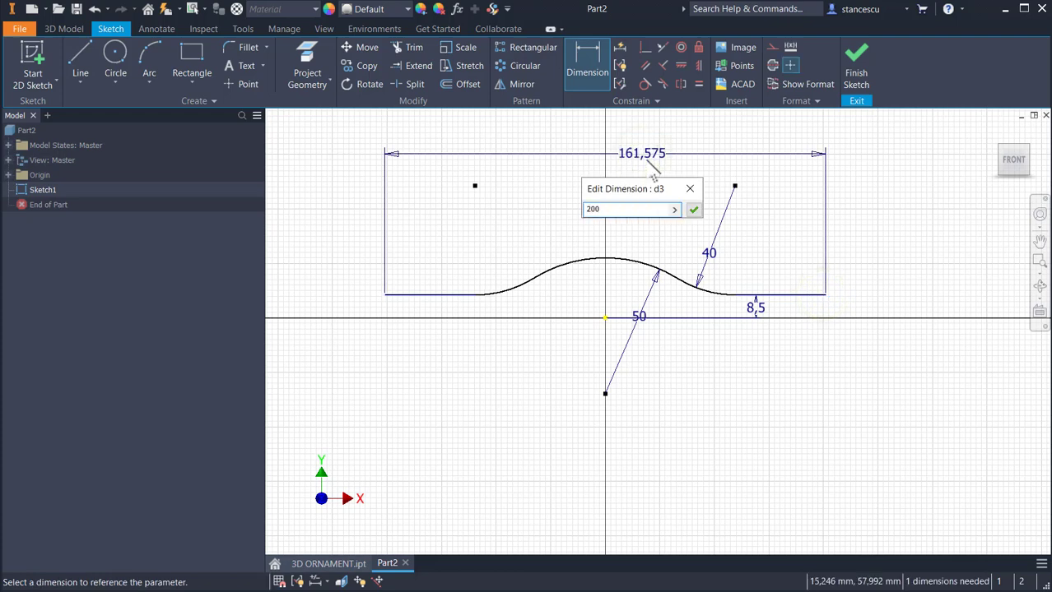
pyautogui.write('0')
pyautogui.press('Return')
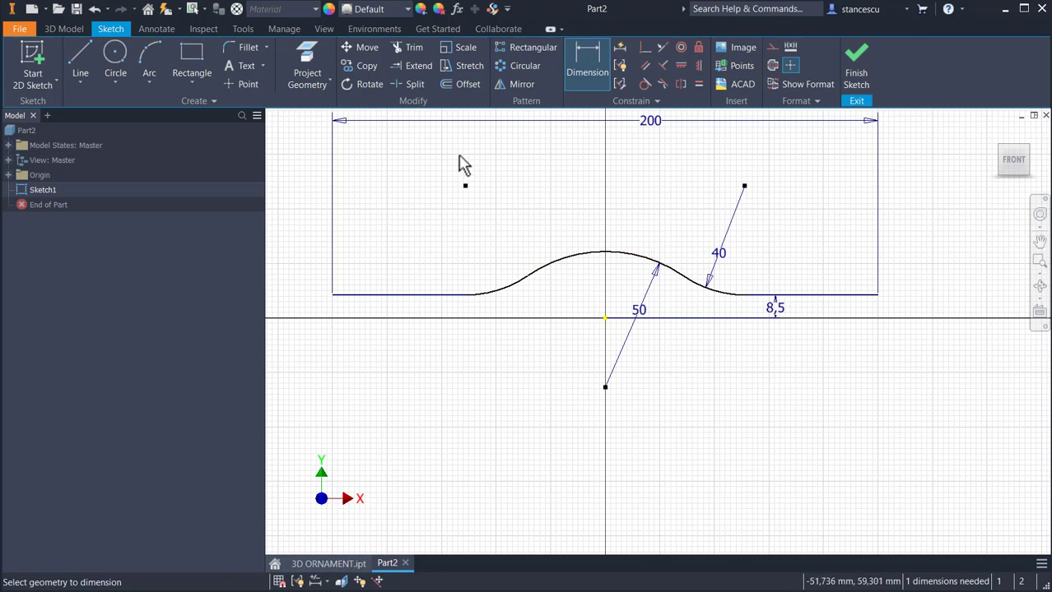
# Project the origin's X Axis into the sketch as a centerline
pyautogui.click(309, 62)
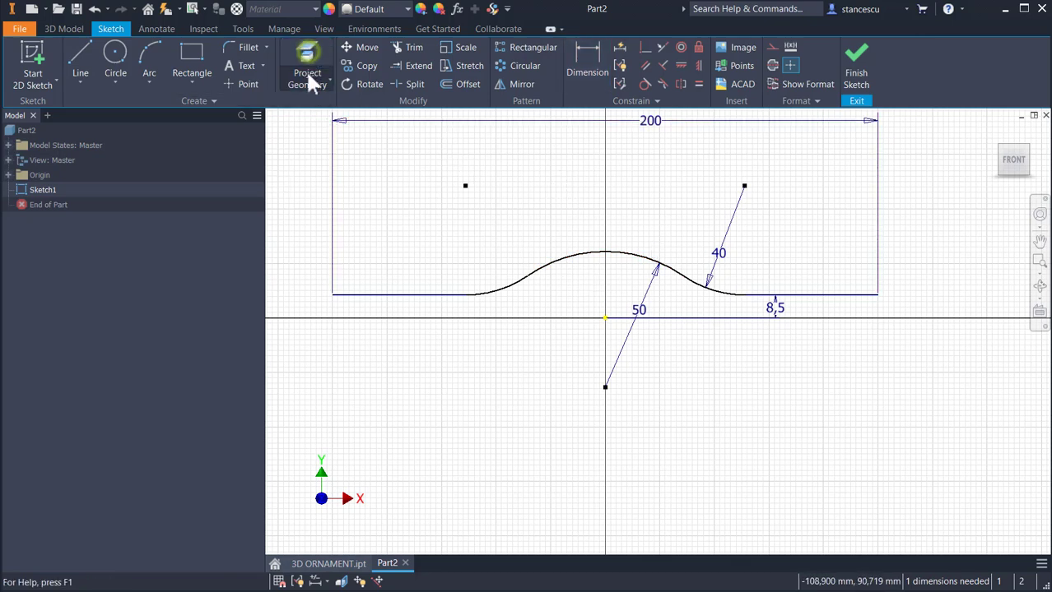
pyautogui.click(770, 68)
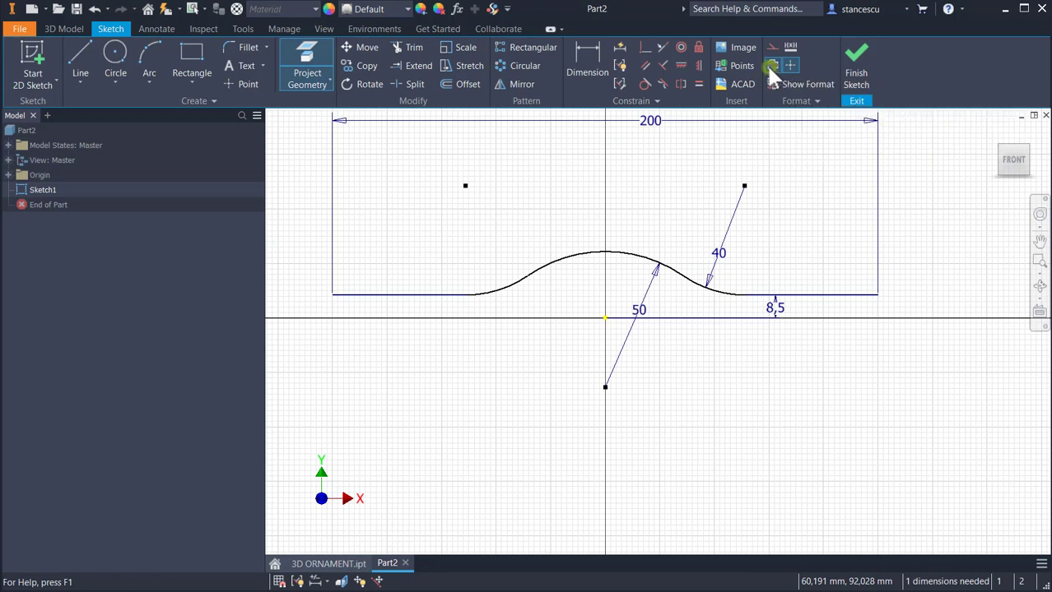
pyautogui.click(8, 175)
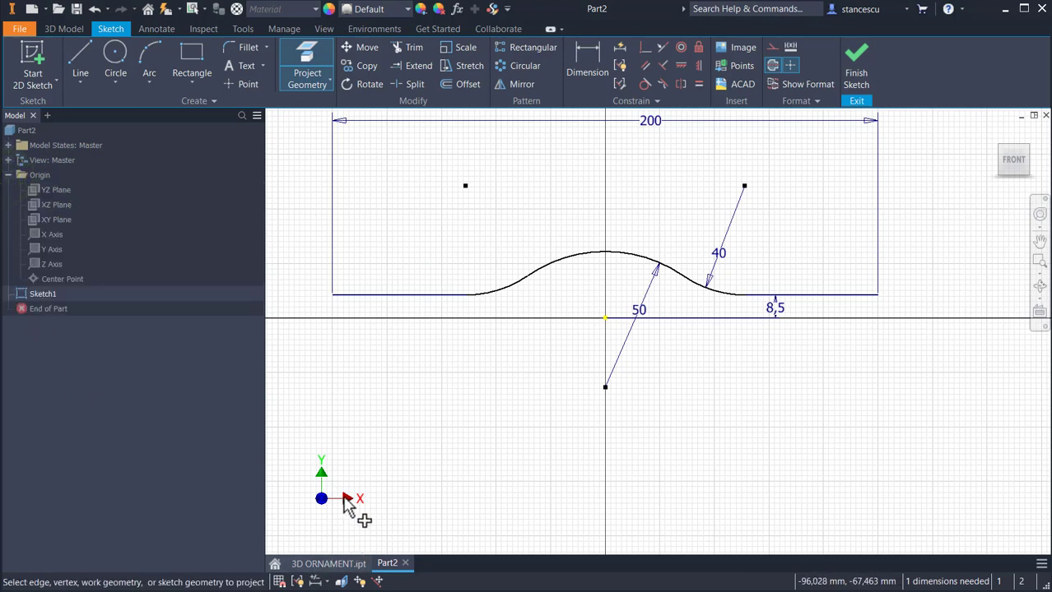
pyautogui.click(49, 231)
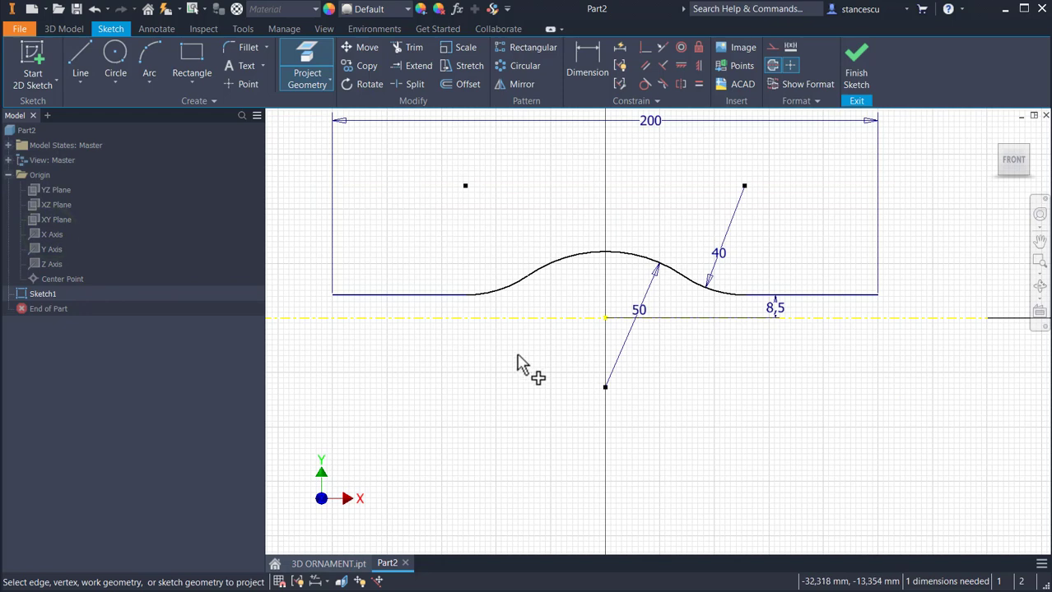
pyautogui.press('Escape')
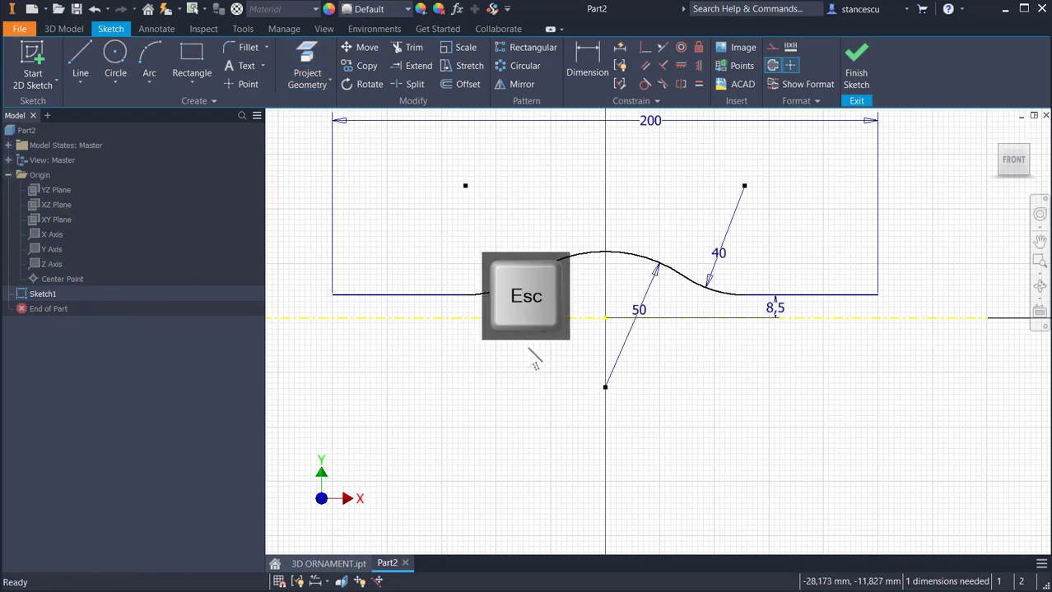
# Dimension the distance from the projected centerline to the central arc's crest as 24 mm, with Linear Diameter turned off
pyautogui.click(581, 61)
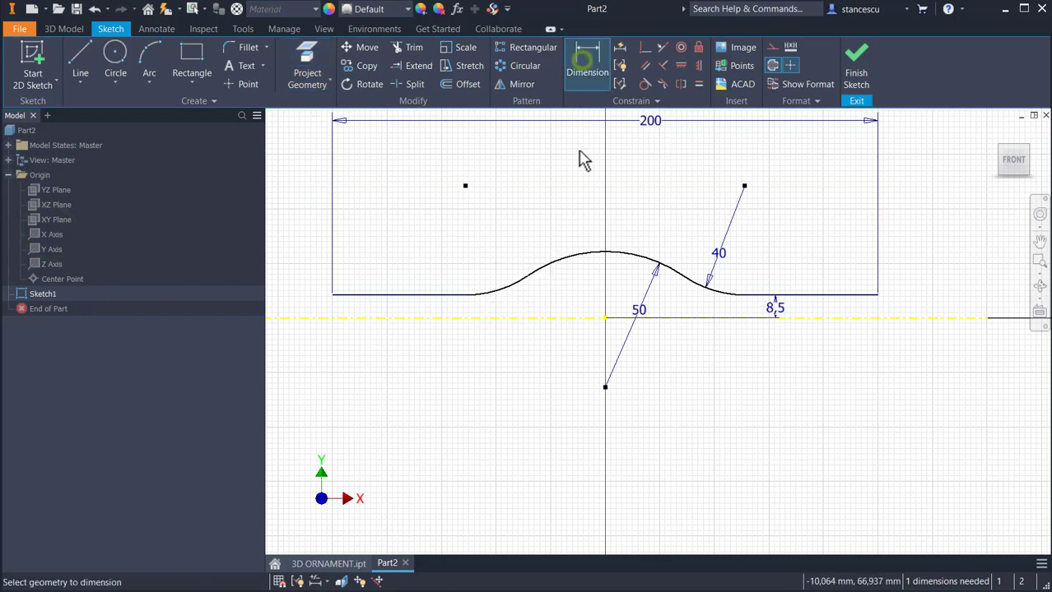
pyautogui.click(574, 318)
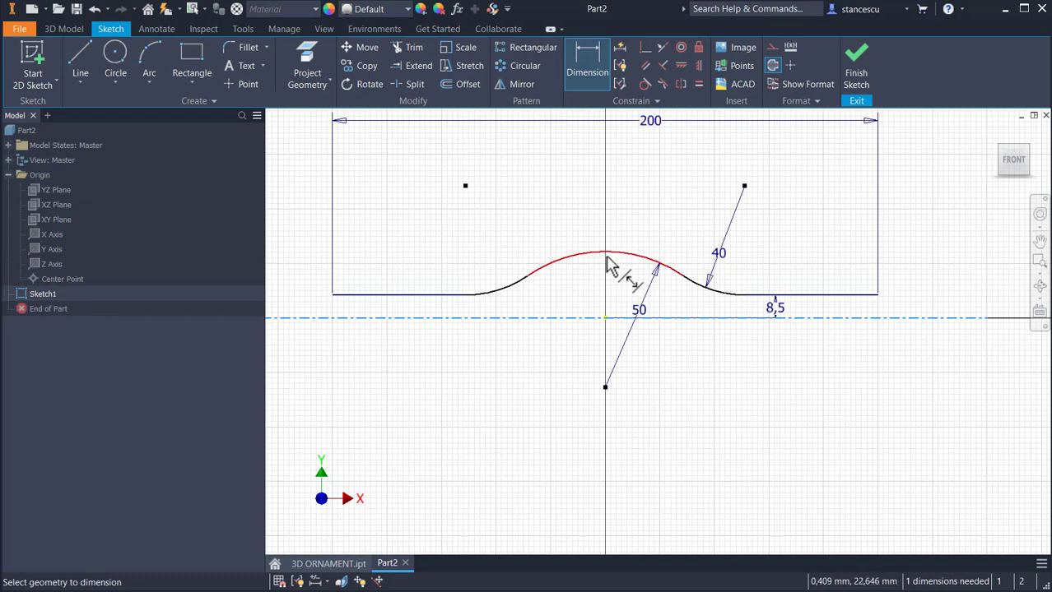
pyautogui.click(605, 254)
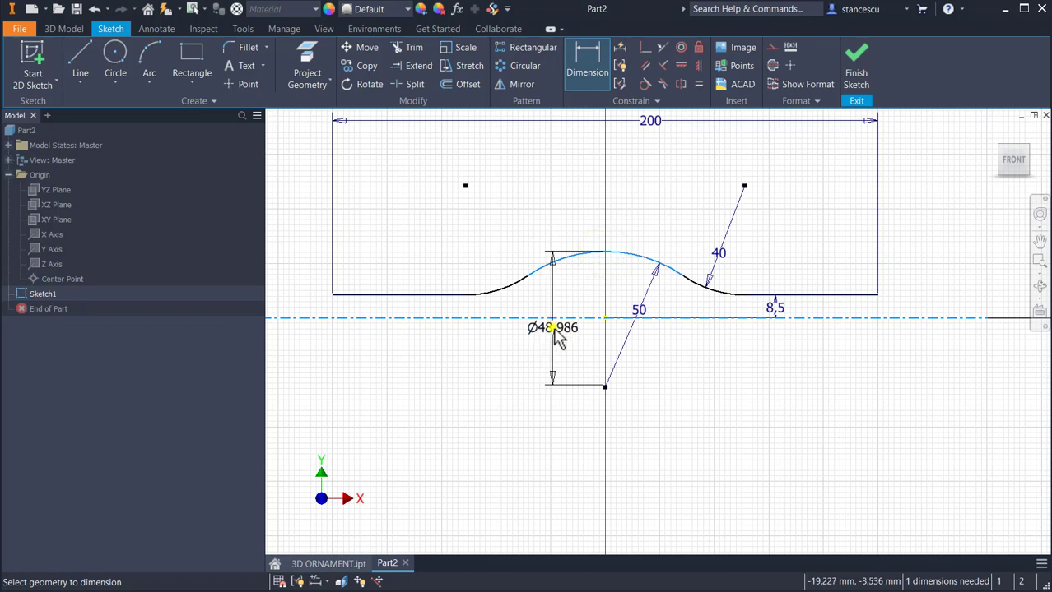
pyautogui.rightClick(558, 339)
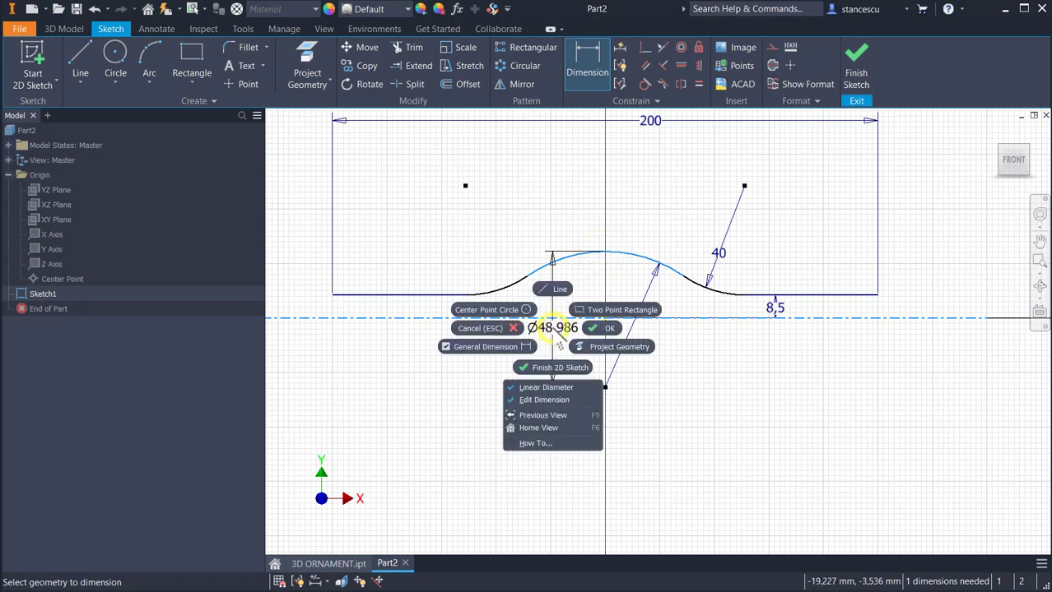
pyautogui.click(540, 389)
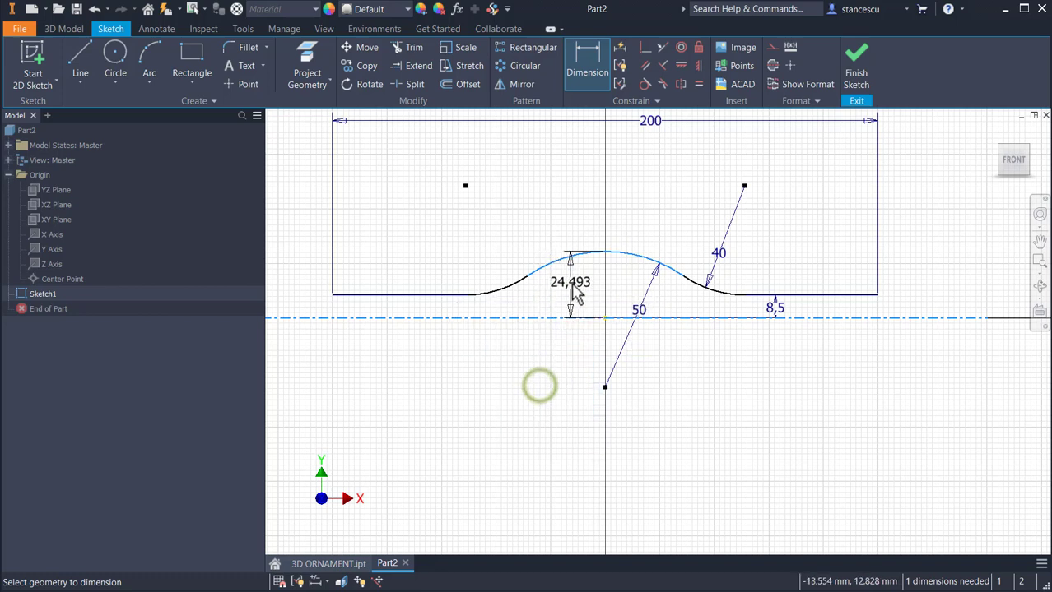
pyautogui.click(578, 297)
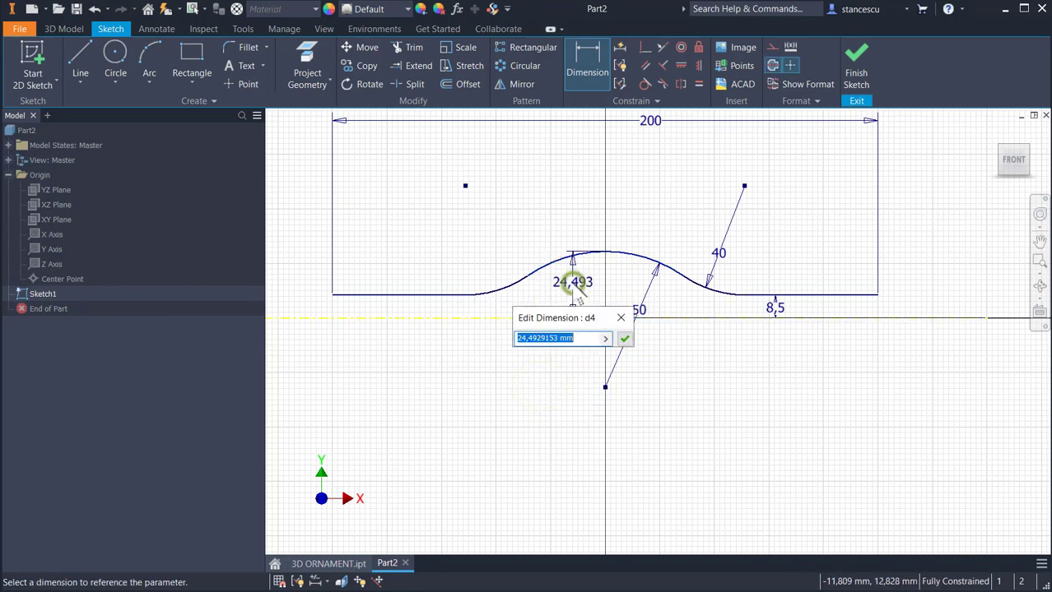
pyautogui.write('24')
pyautogui.press('Return')
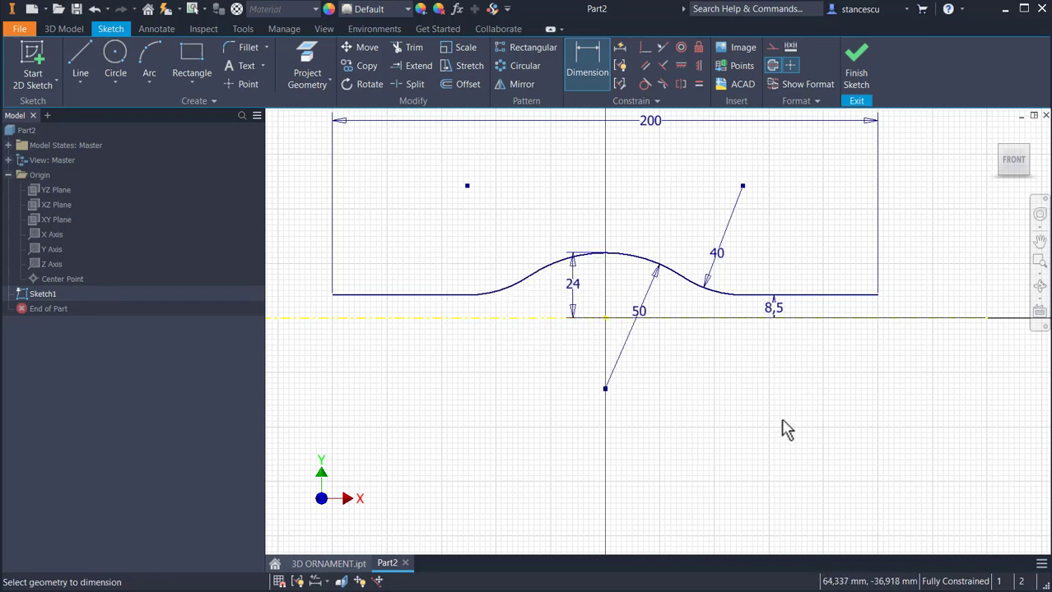
pyautogui.press('Escape')
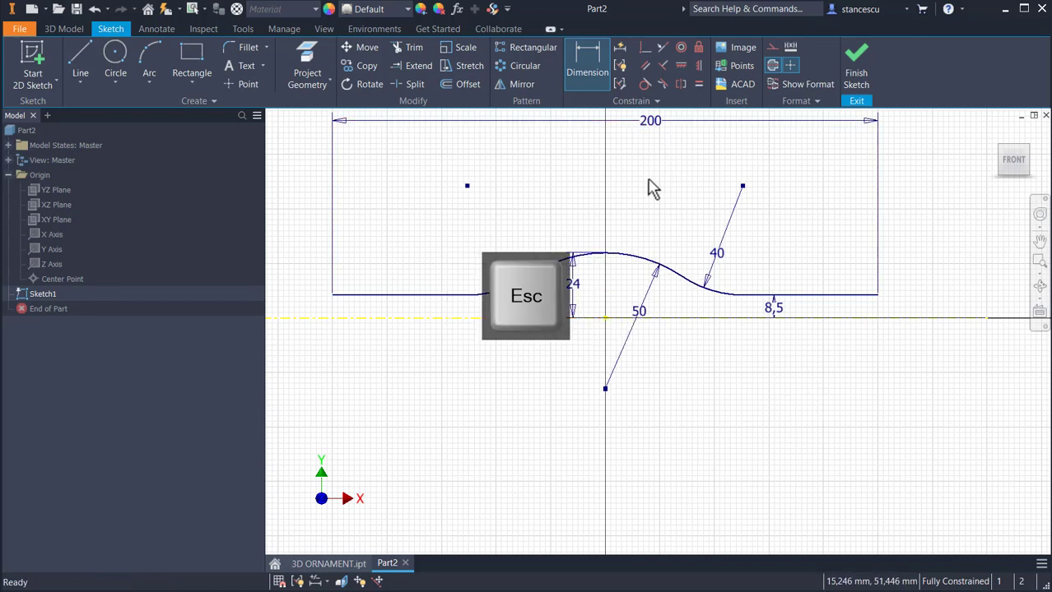
# Move the 200 mm overall dimension closer to the profile and set the central arc's crest height to 25 mm
pyautogui.moveTo(642, 121); pyautogui.dragTo(640, 162)
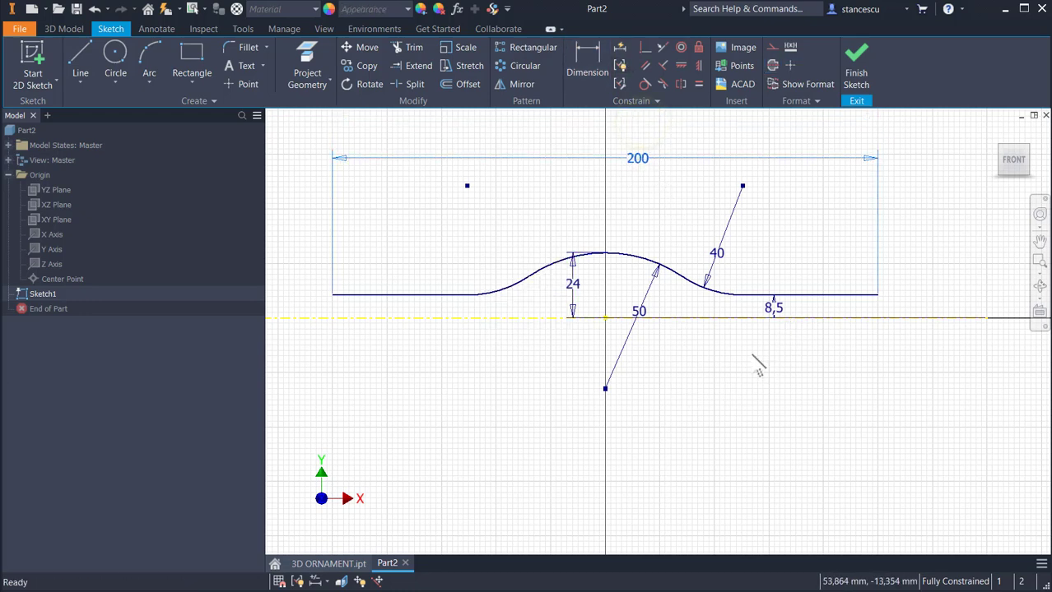
pyautogui.doubleClick(572, 283)
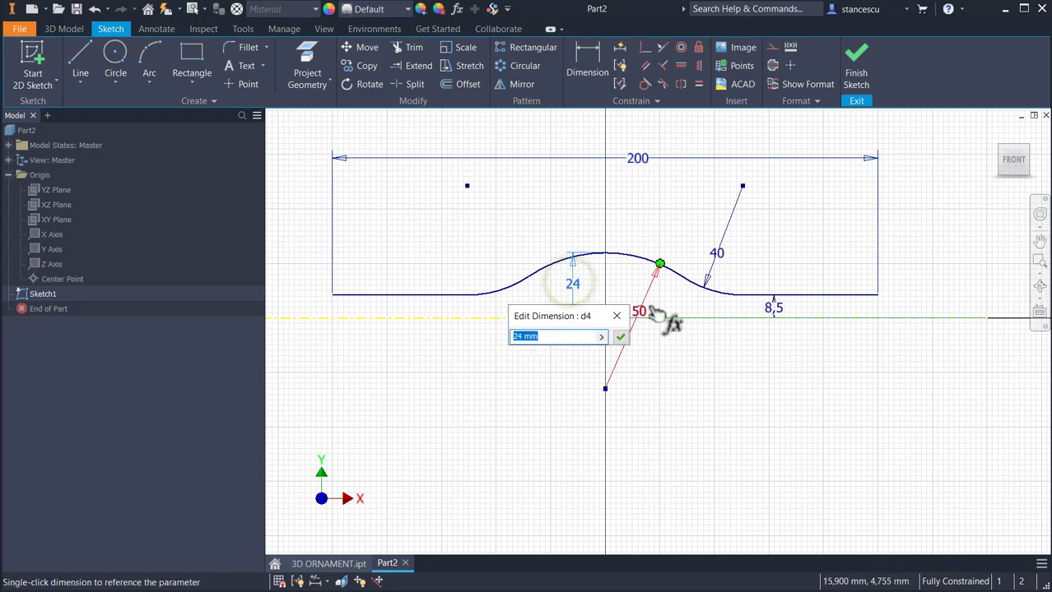
pyautogui.write('20')
pyautogui.press('Return')
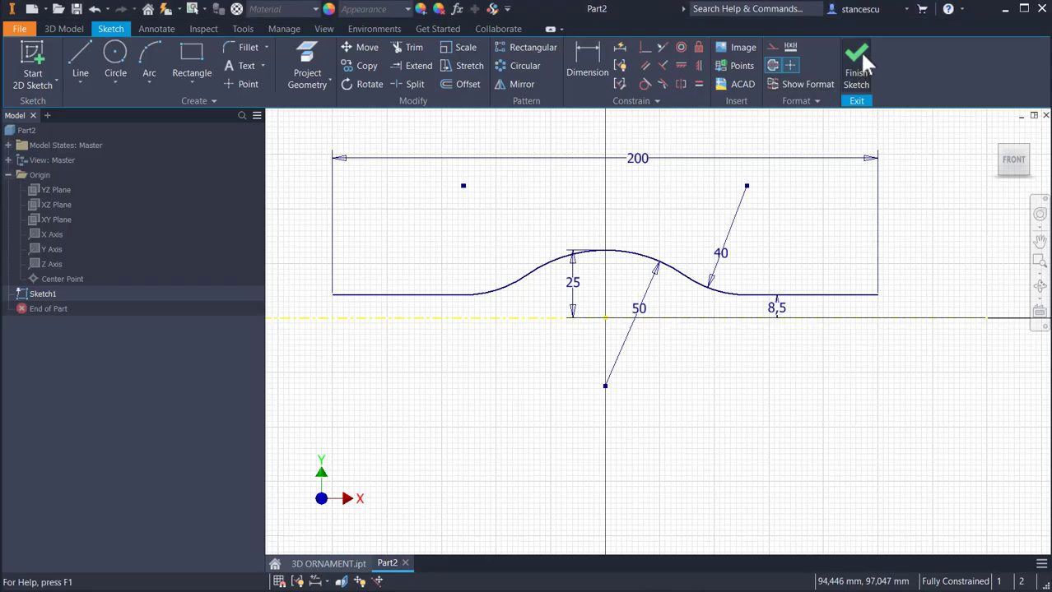
# Finish the sketch and revolve the open profile 360 degrees about the projected centerline as a surface
pyautogui.click(859, 55)
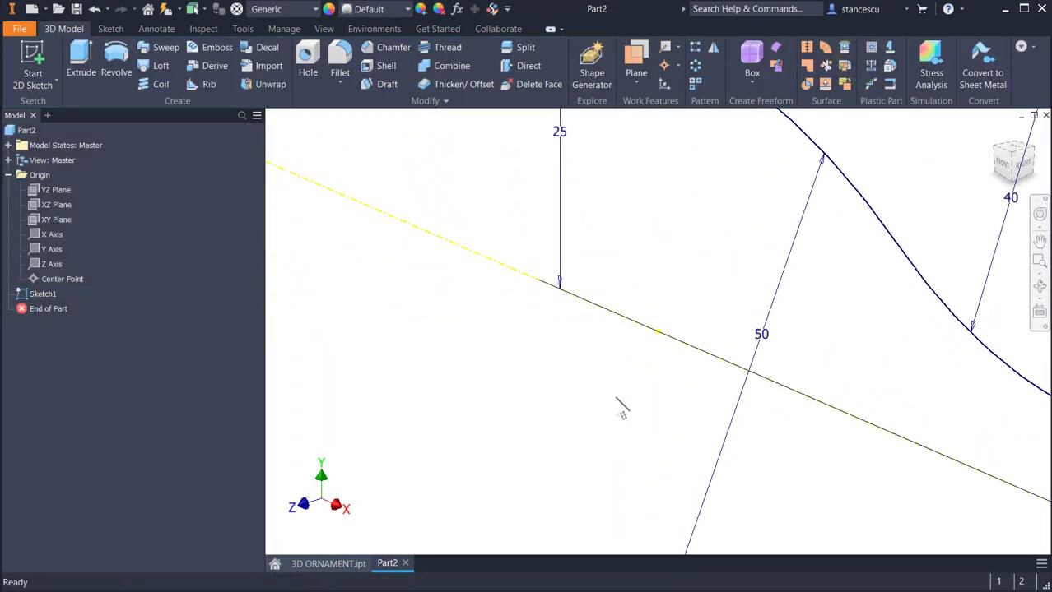
pyautogui.press('Home')
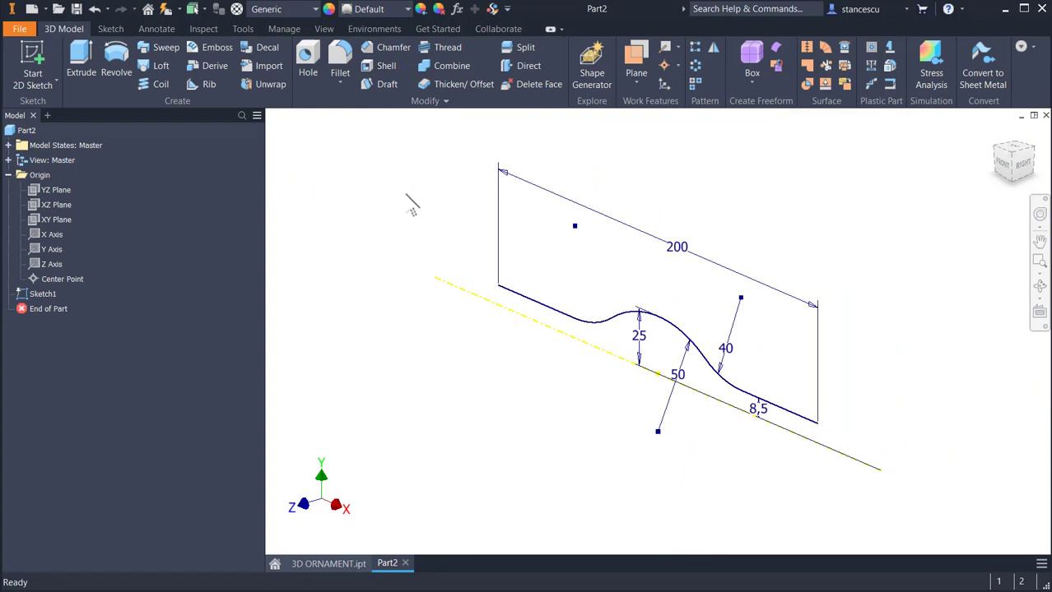
pyautogui.click(115, 63)
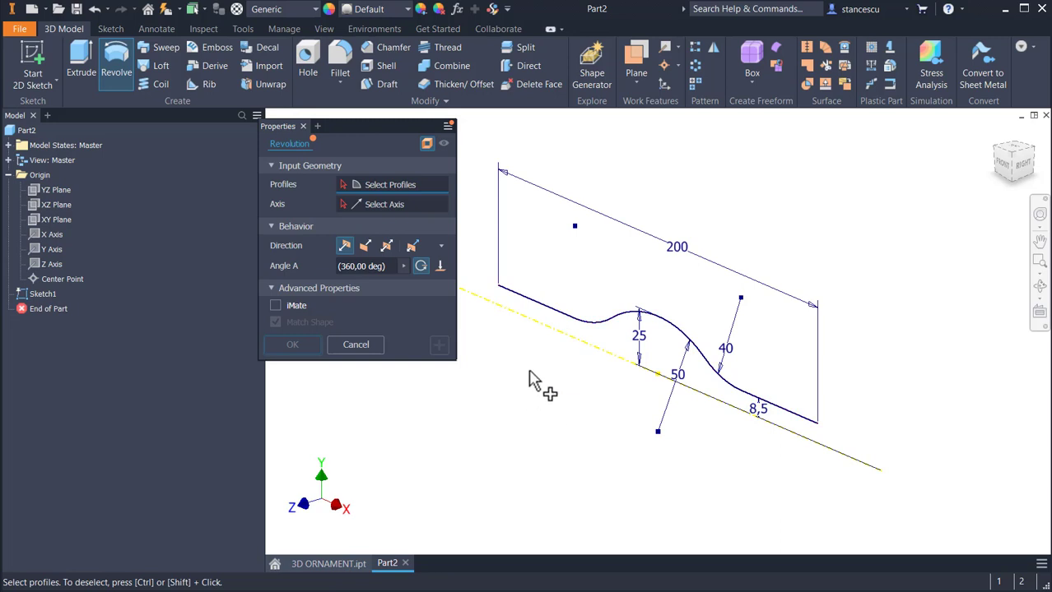
pyautogui.click(599, 331)
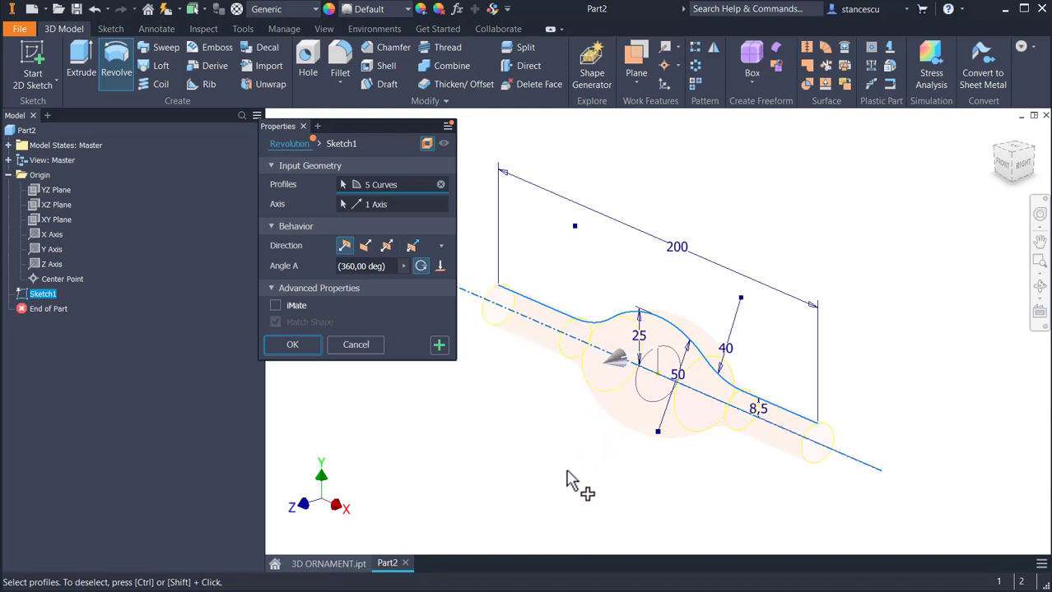
pyautogui.click(291, 346)
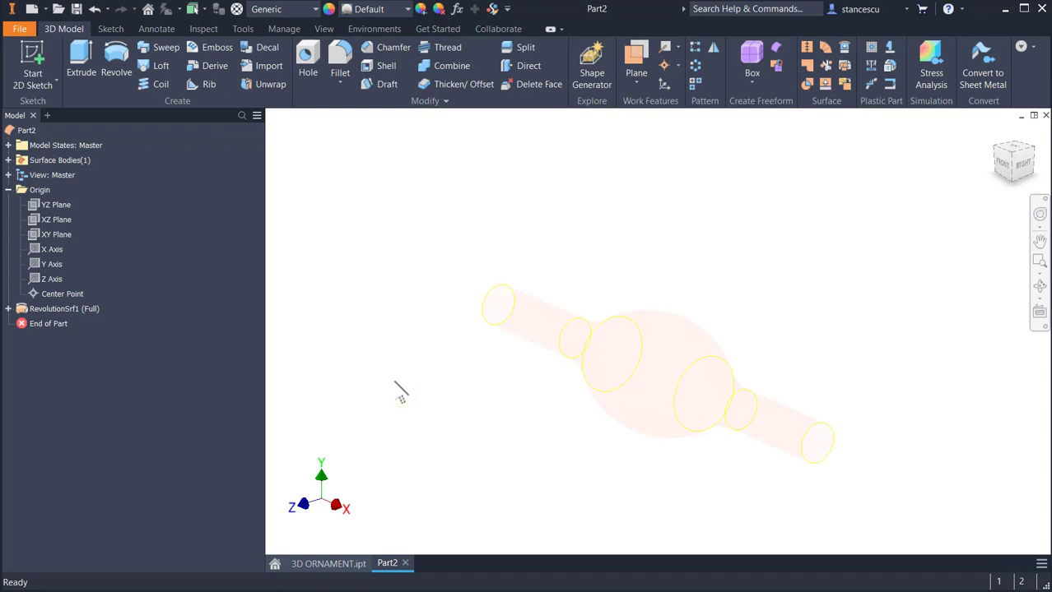
pyautogui.press('alt')
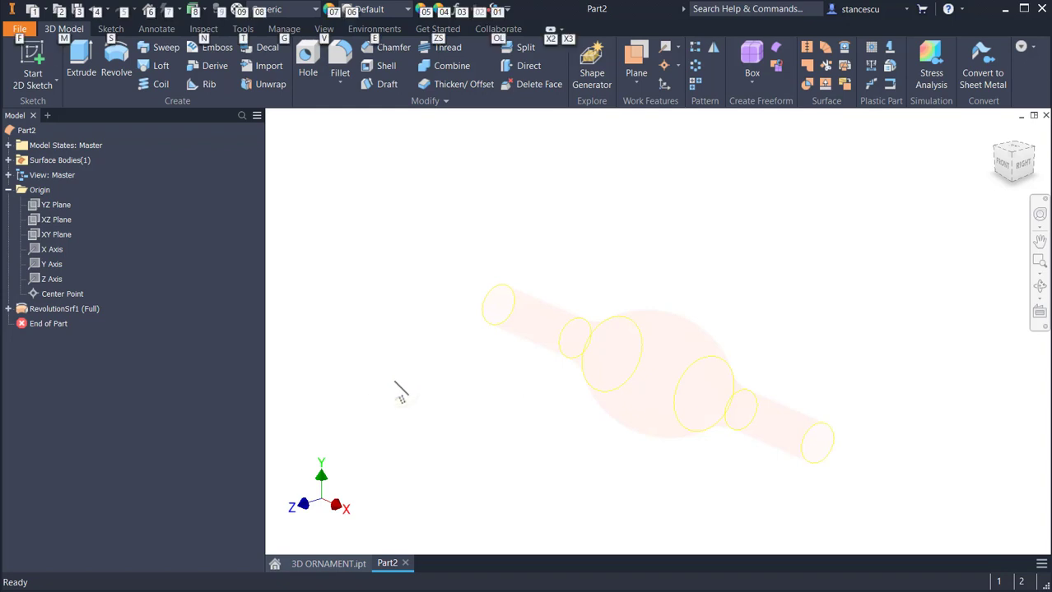
pyautogui.press('f')
pyautogui.press('t')
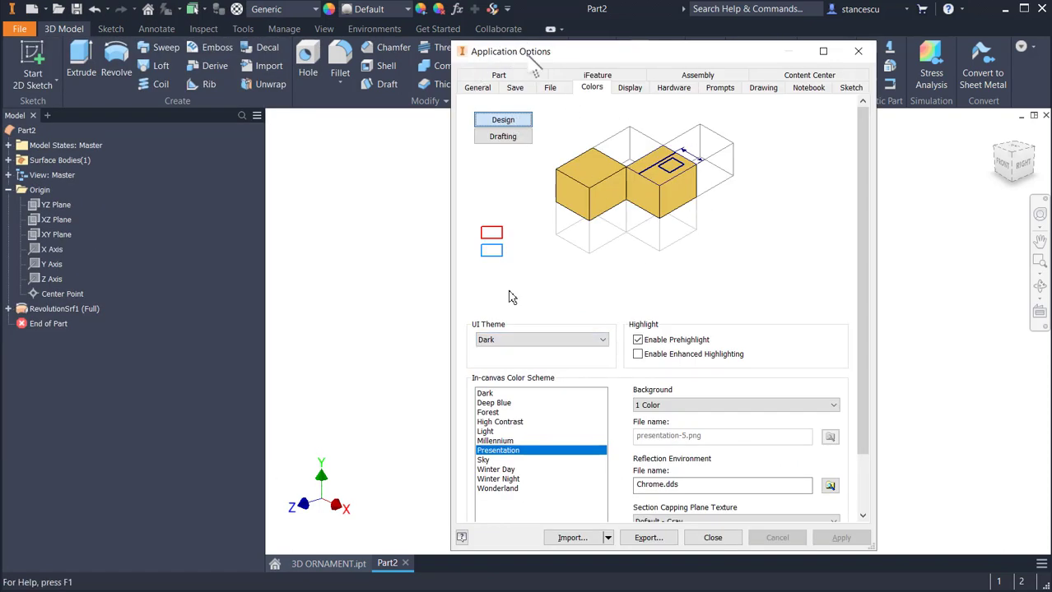
pyautogui.click(858, 51)
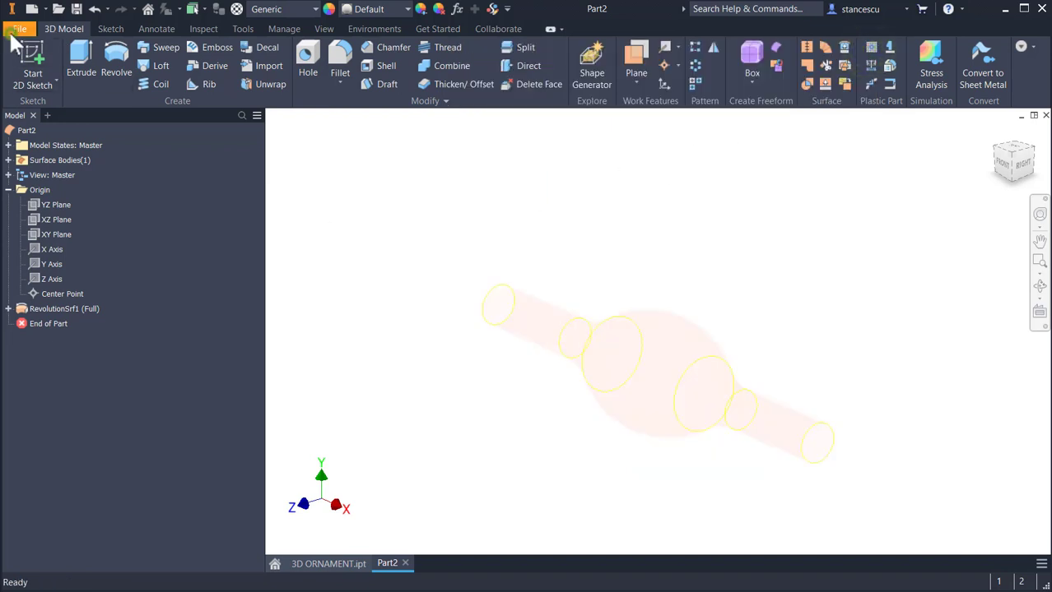
pyautogui.click(12, 34)
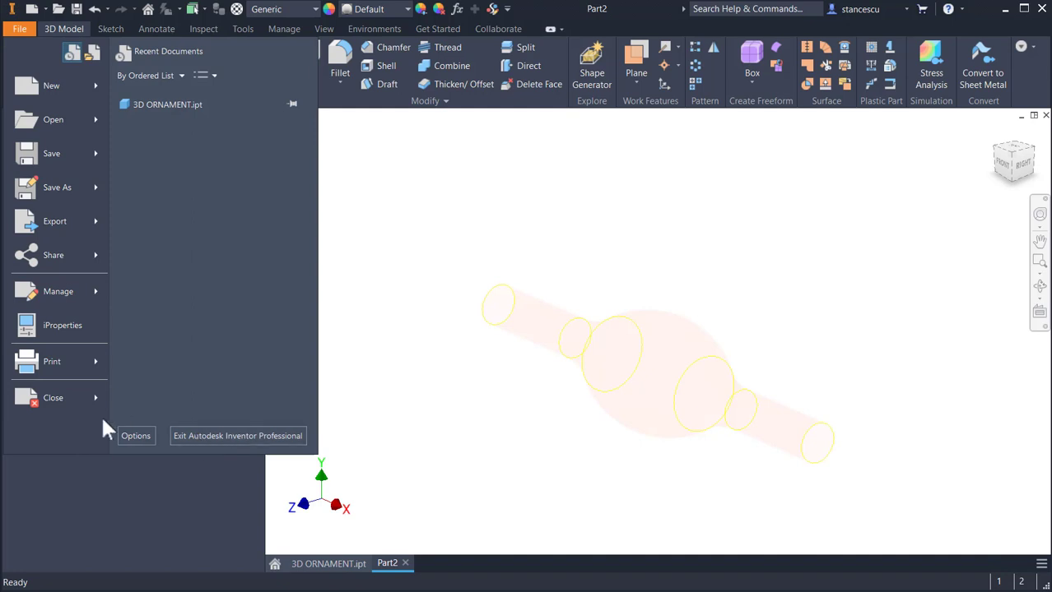
pyautogui.click(137, 436)
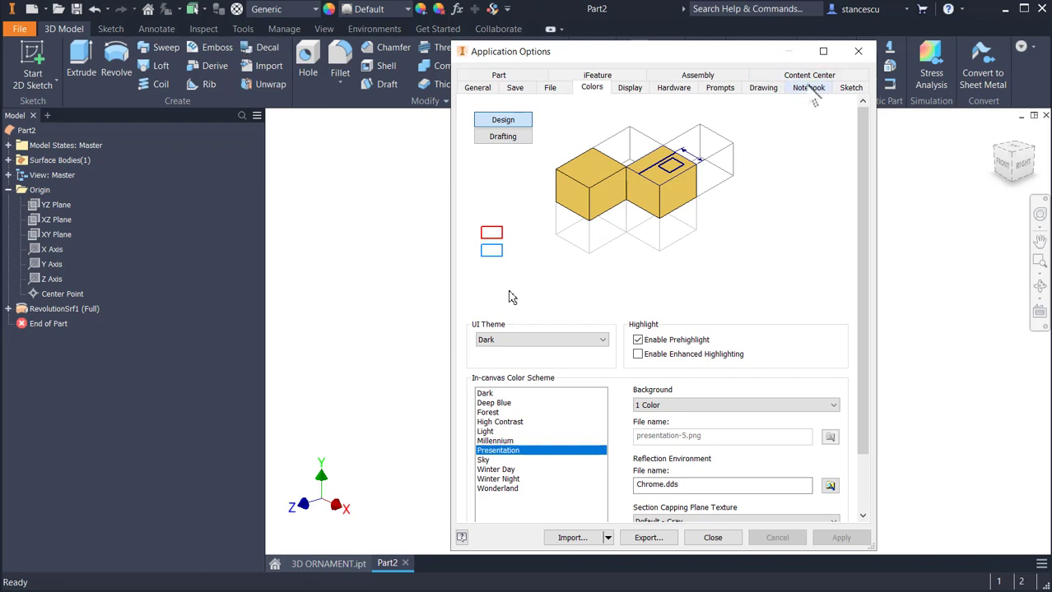
pyautogui.click(858, 51)
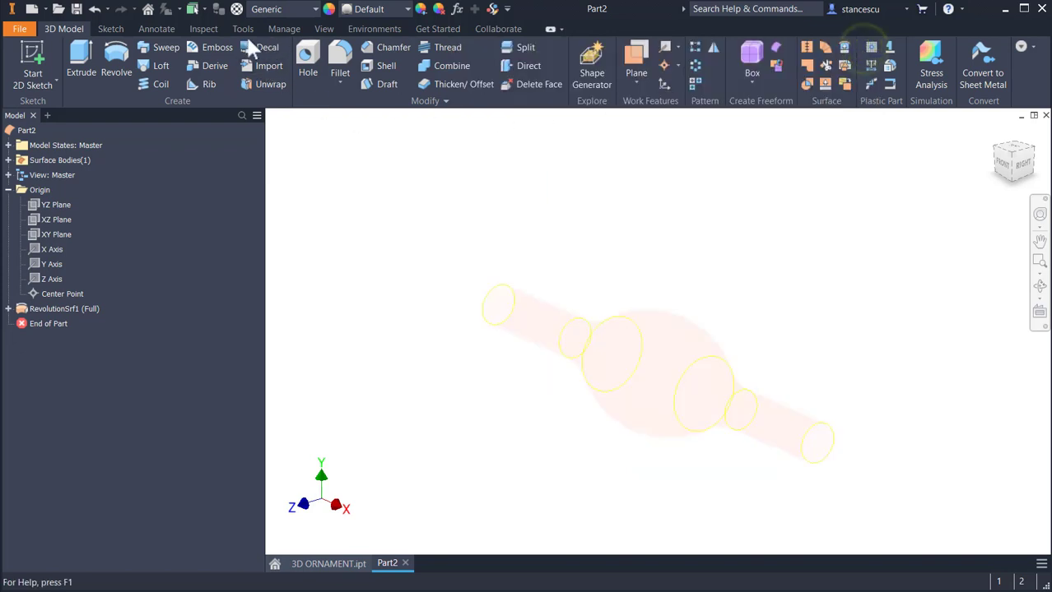
# Change the in-canvas color scheme to Forest in the application options
pyautogui.click(241, 28)
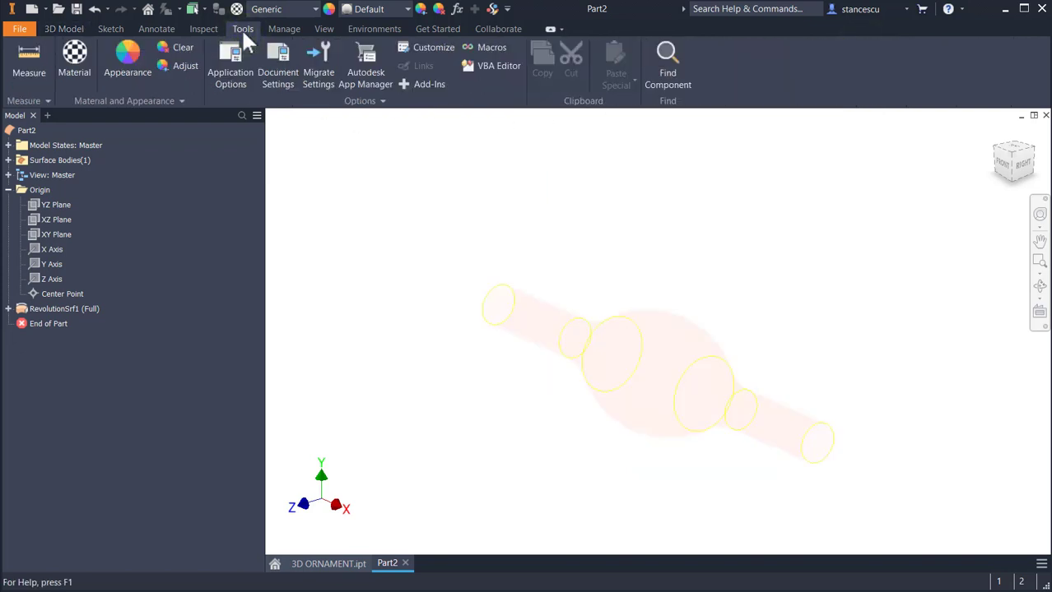
pyautogui.click(230, 82)
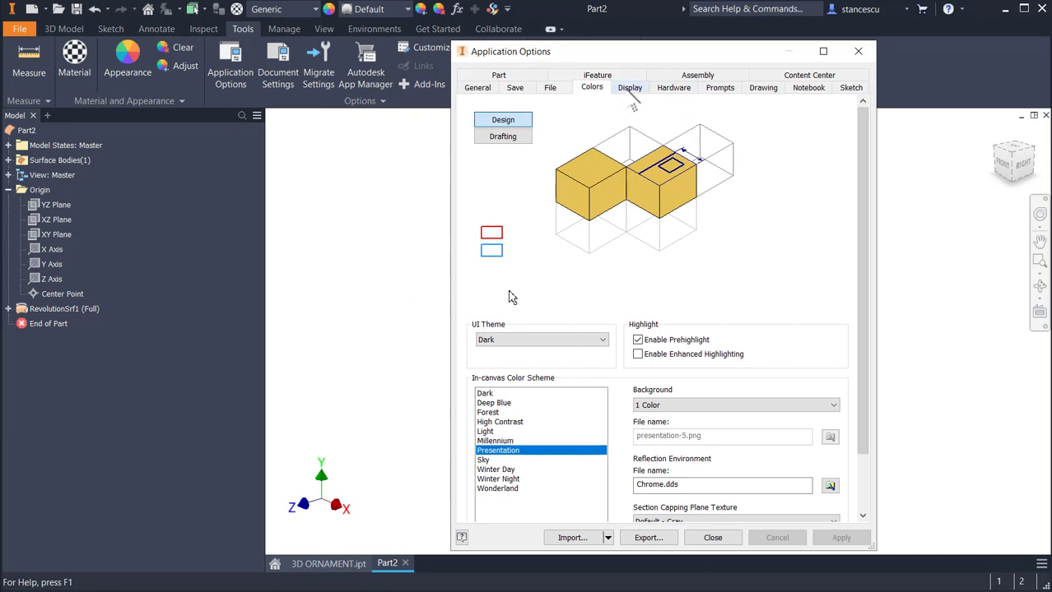
pyautogui.click(489, 412)
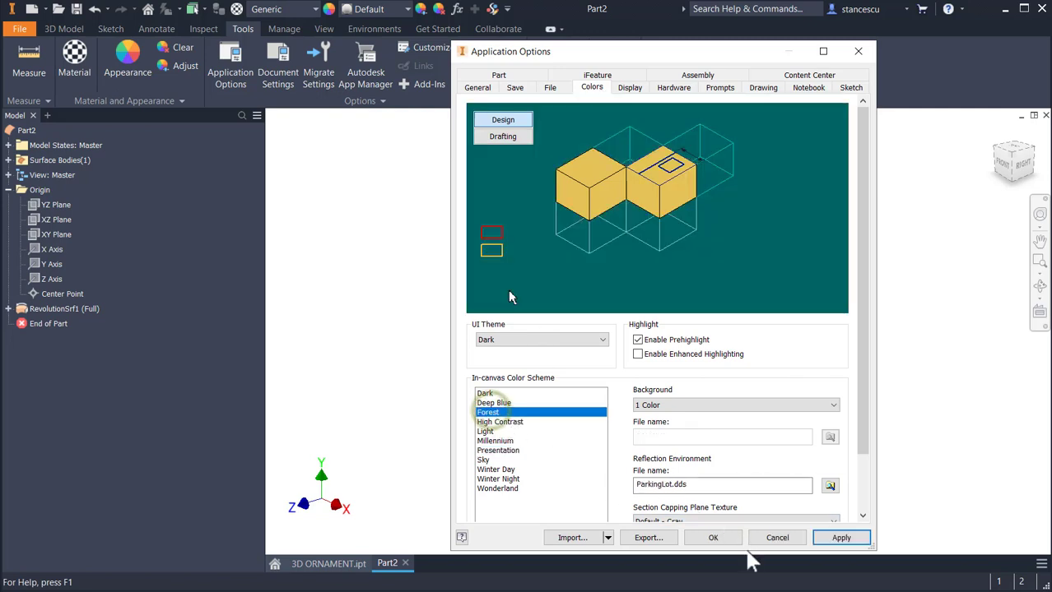
pyautogui.click(714, 538)
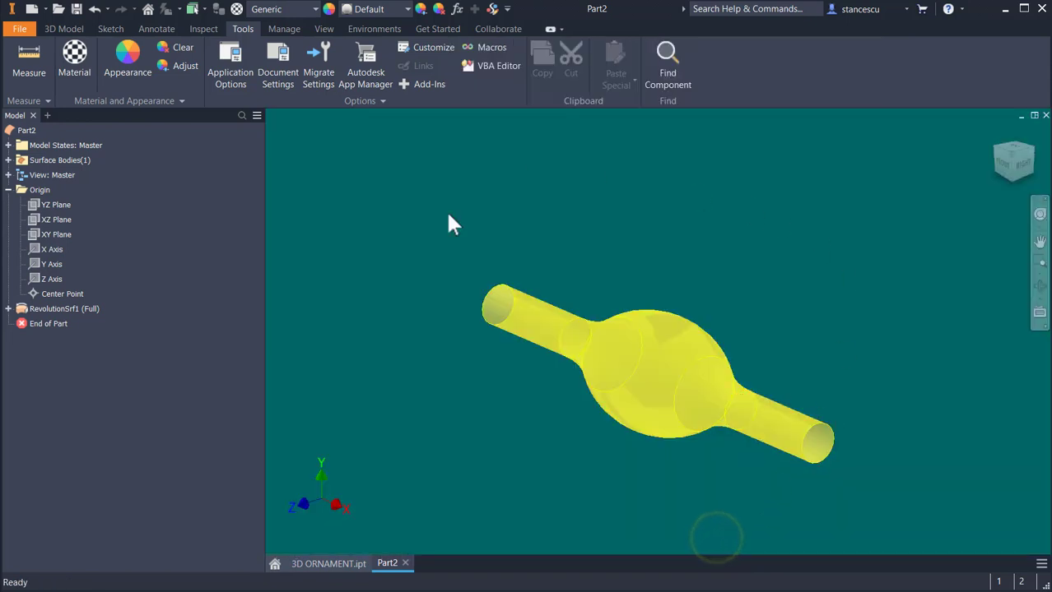
# Create a work plane offset from the origin's YZ Plane by -200/2 mm, at the end of the revolved surface
pyautogui.keyDown('shift'); pyautogui.moveTo(735, 225); pyautogui.dragTo(513, 212, button='middle'); pyautogui.keyUp('shift')
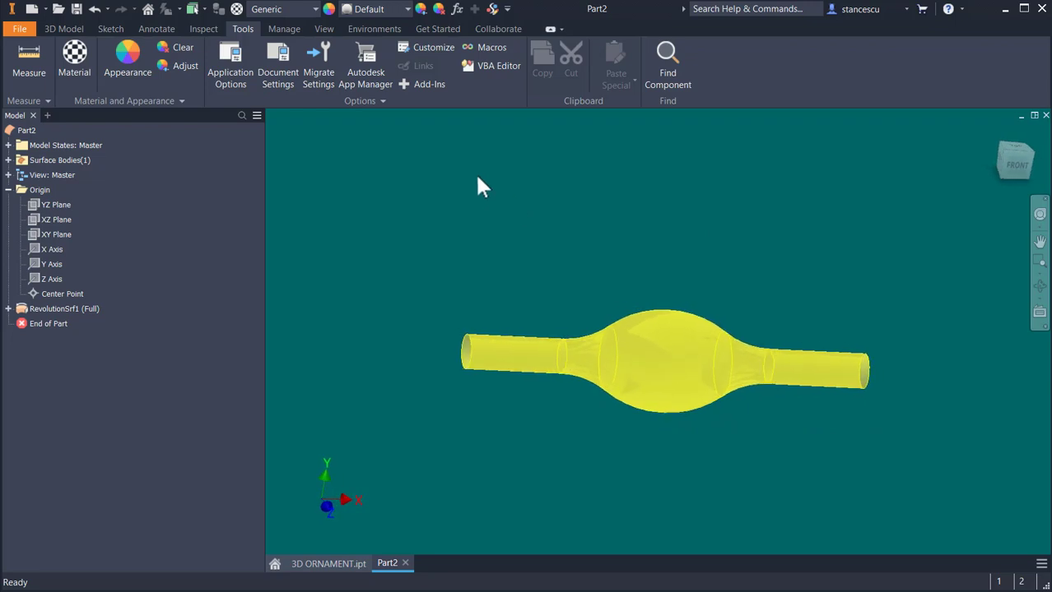
pyautogui.click(63, 29)
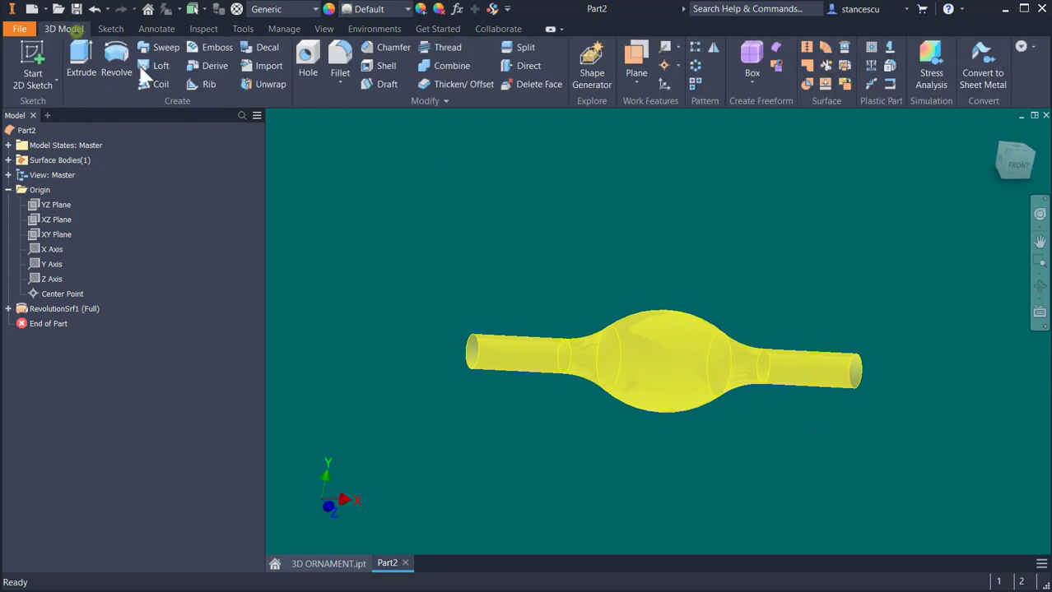
pyautogui.click(638, 60)
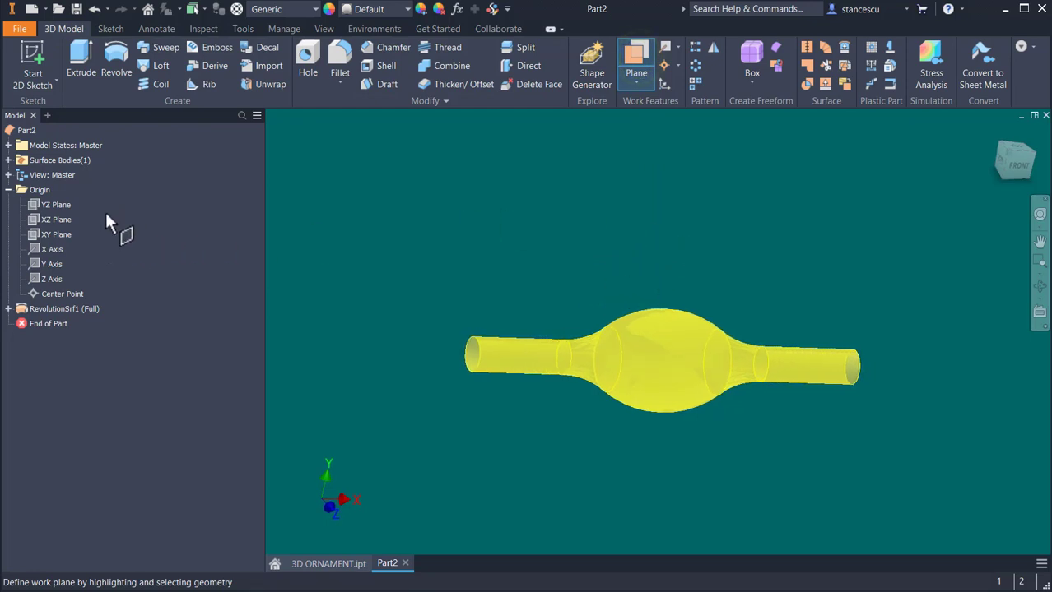
pyautogui.click(53, 205)
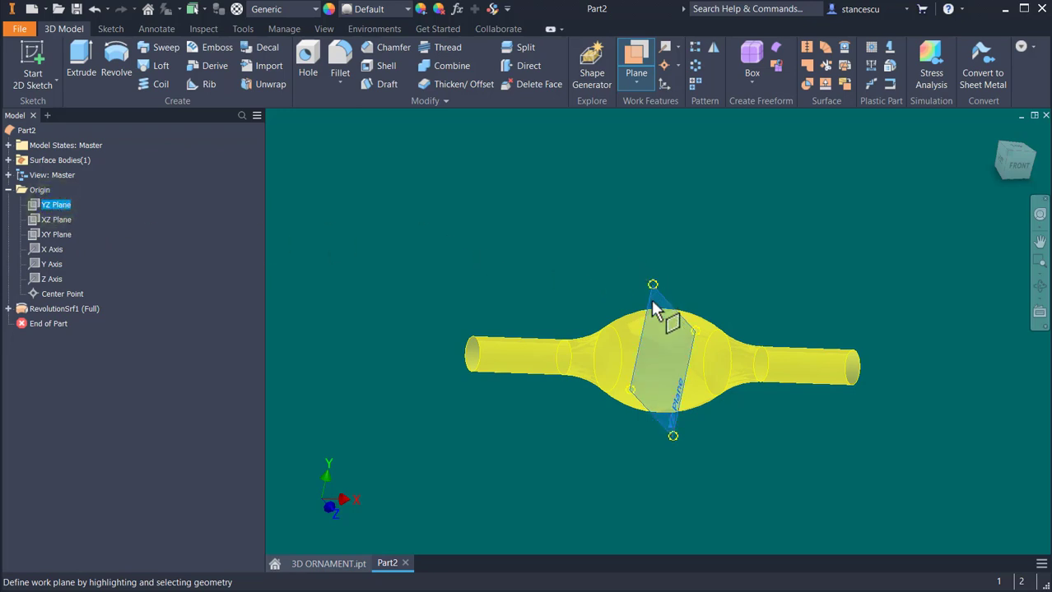
pyautogui.moveTo(651, 301); pyautogui.dragTo(551, 301)
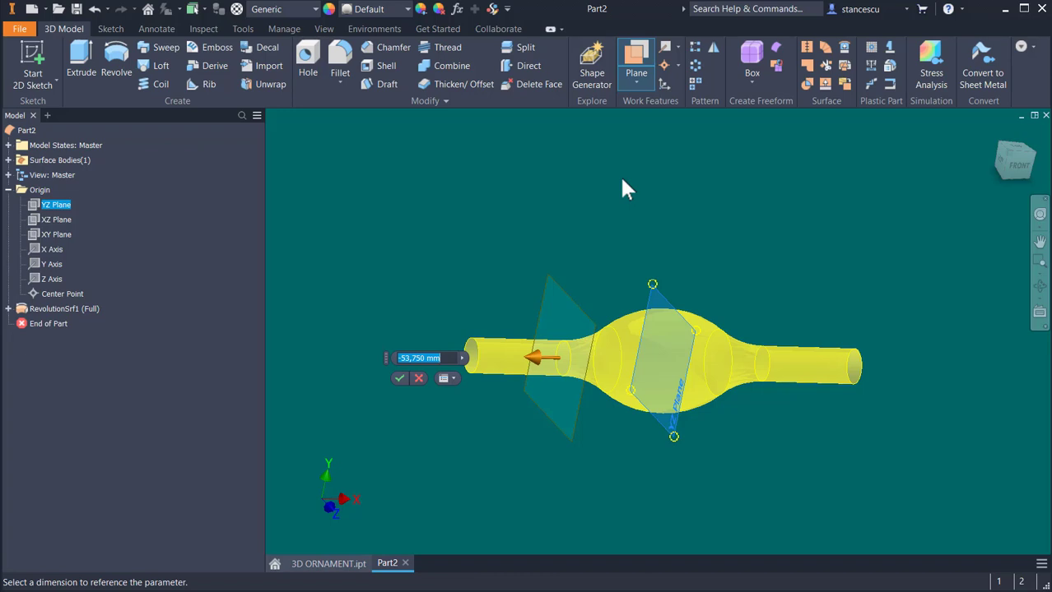
pyautogui.press('BackSpace')
pyautogui.write('-2')
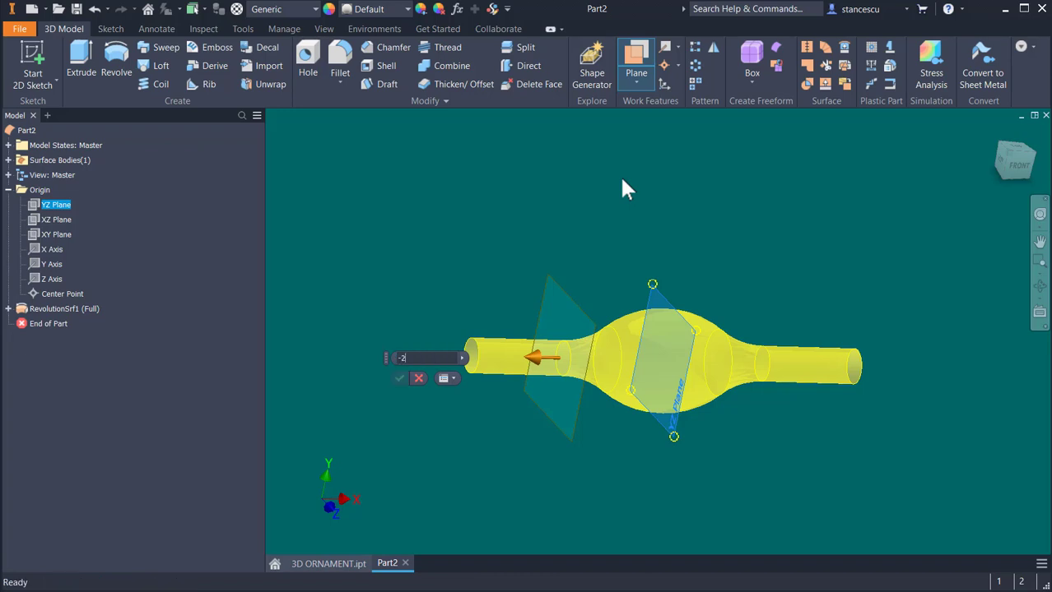
pyautogui.write('00/2')
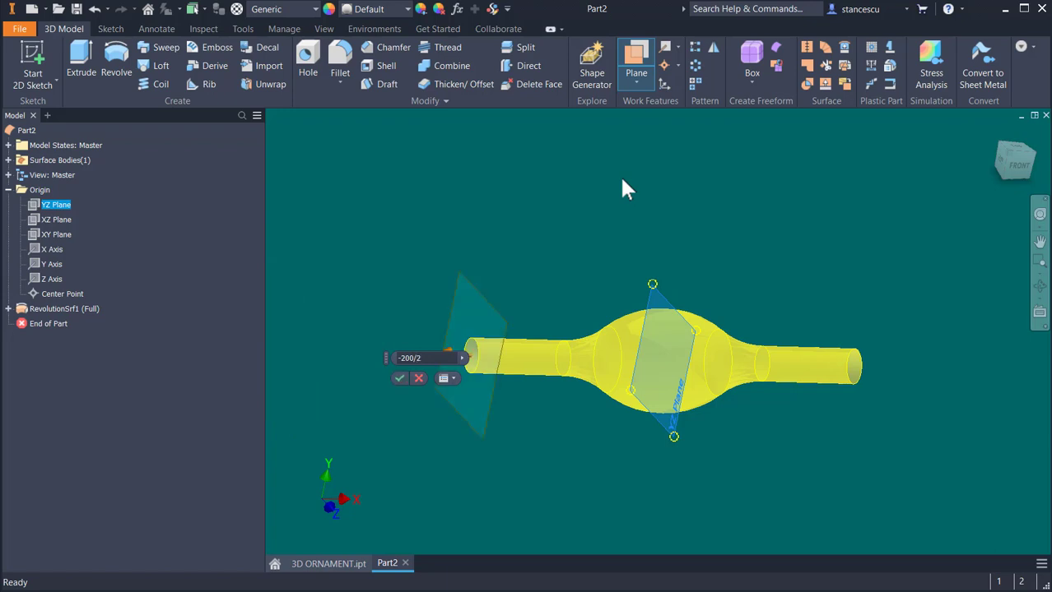
pyautogui.press('Return')
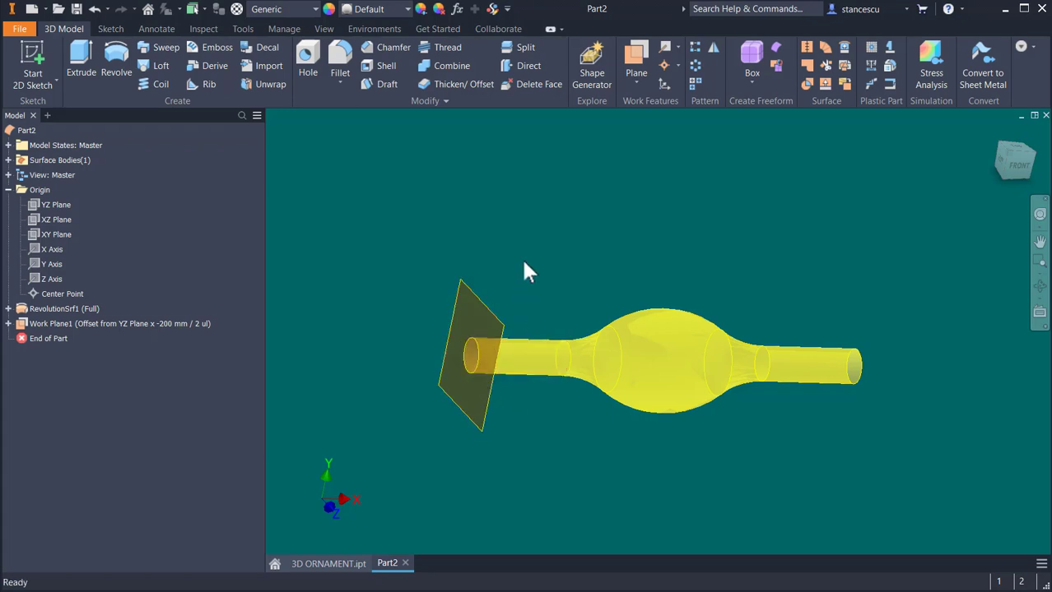
# Sketch a 50 mm line straight down from the origin on the offset work plane
pyautogui.keyDown('shift'); pyautogui.moveTo(524, 267); pyautogui.dragTo(537, 216, button='middle'); pyautogui.keyUp('shift')
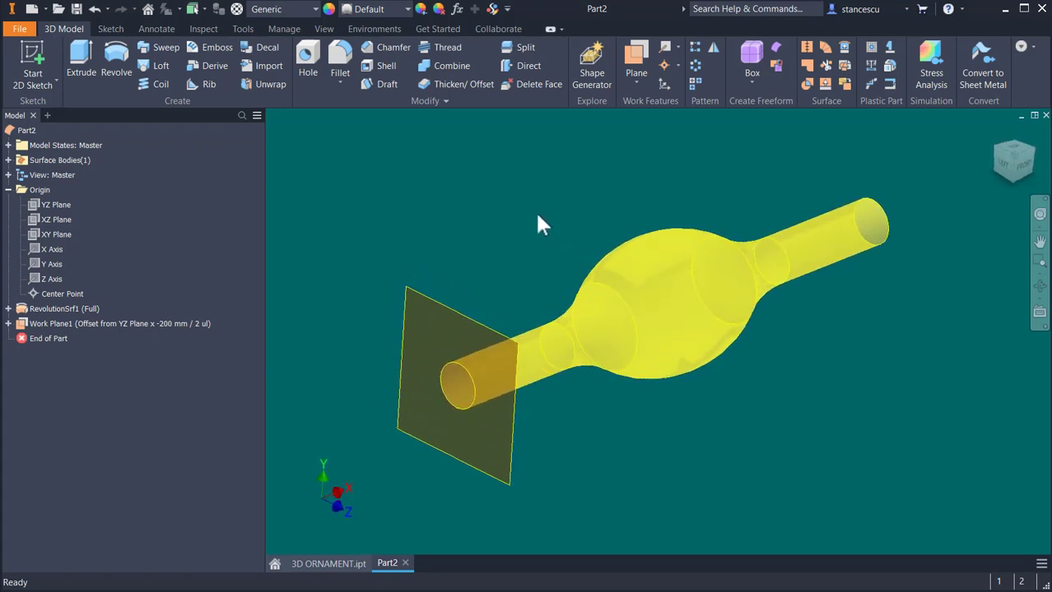
pyautogui.click(479, 331)
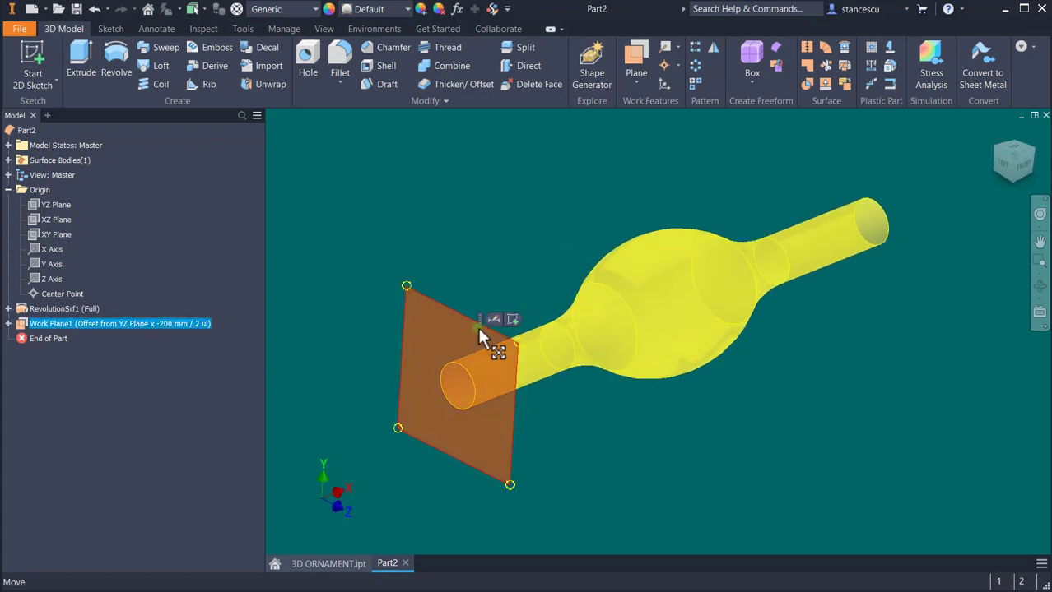
pyautogui.press('pageup')
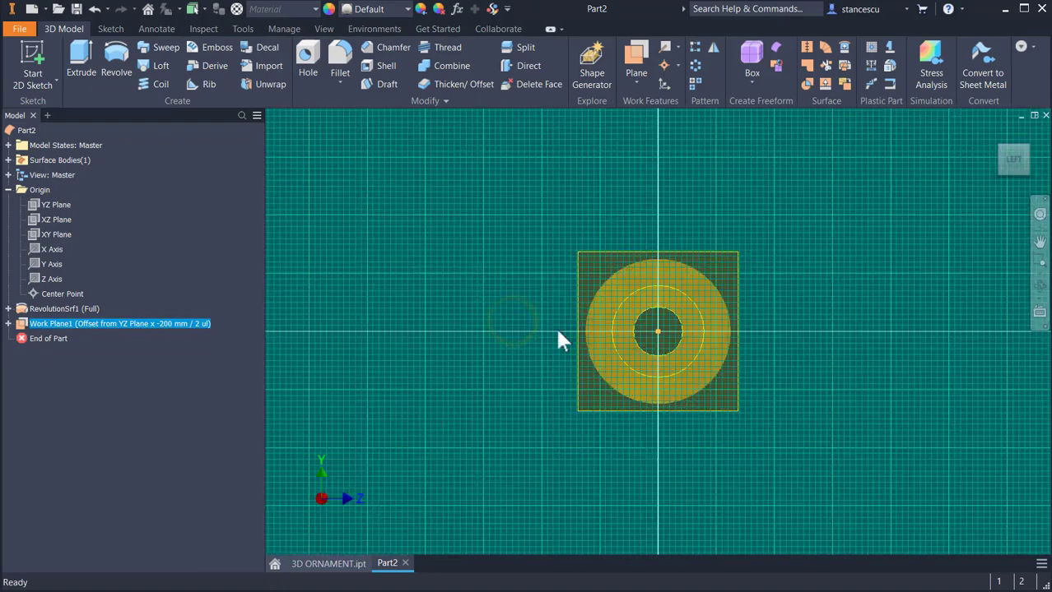
pyautogui.press('s')
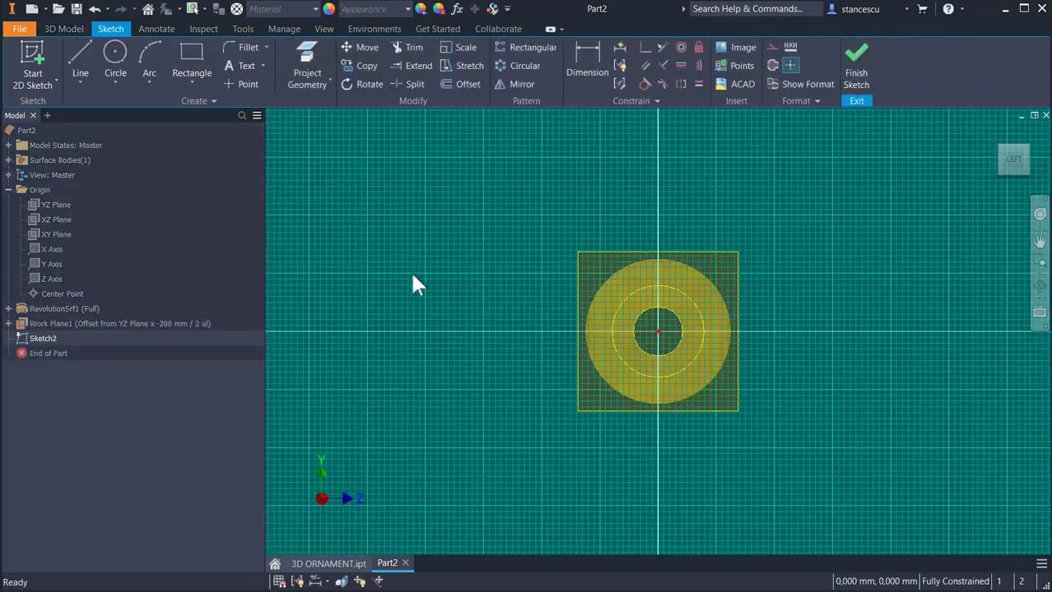
pyautogui.click(79, 60)
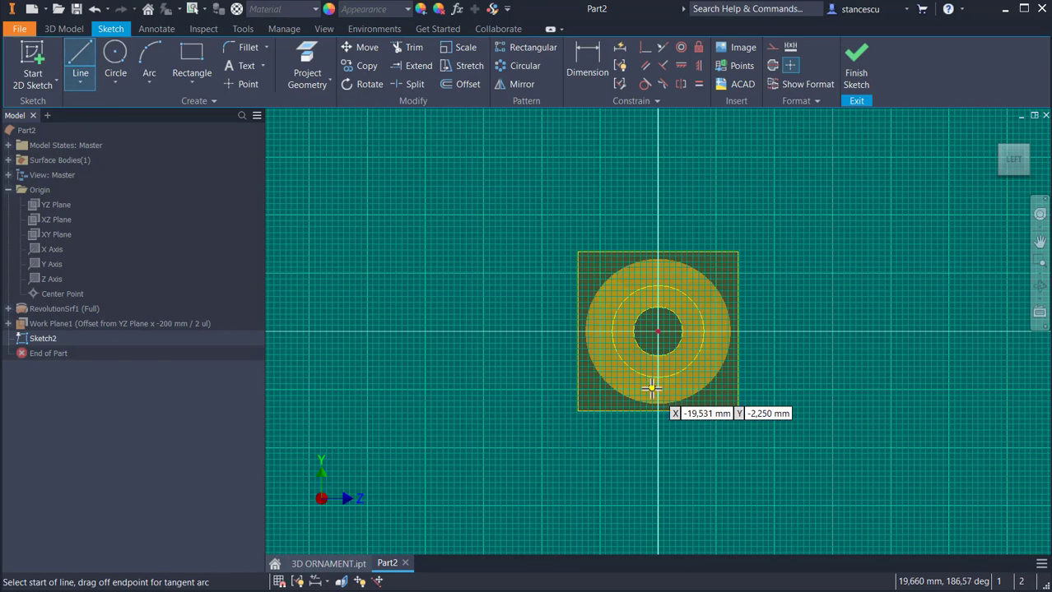
pyautogui.click(657, 331)
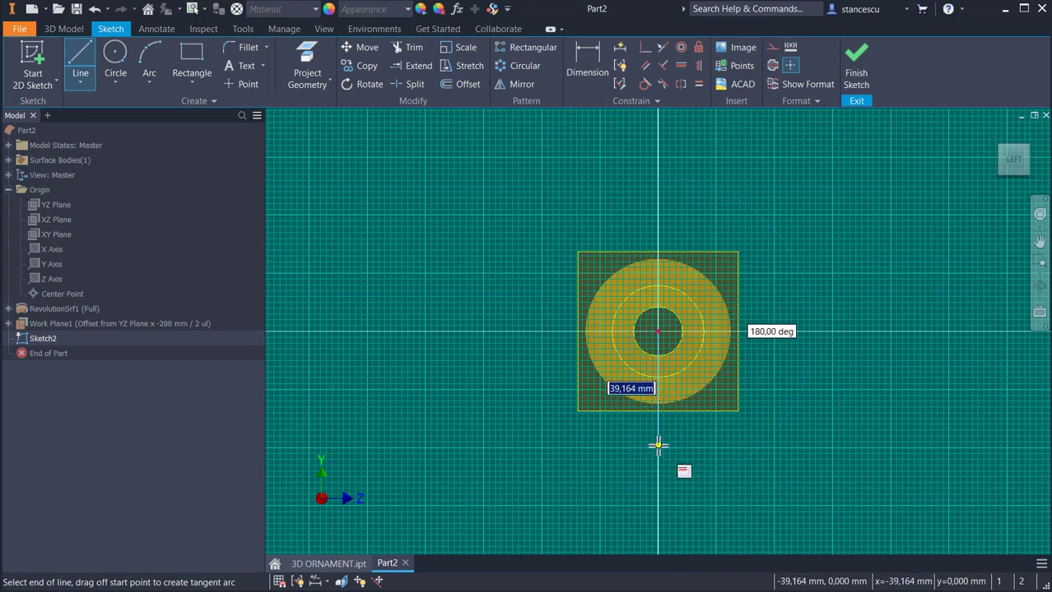
pyautogui.write('5')
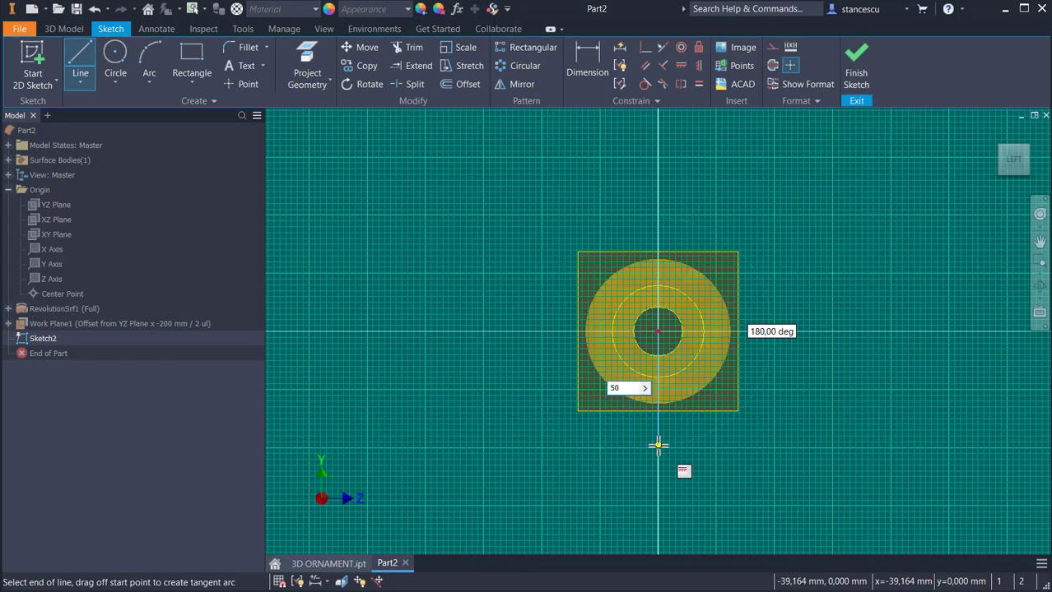
pyautogui.write('0')
pyautogui.press('Return')
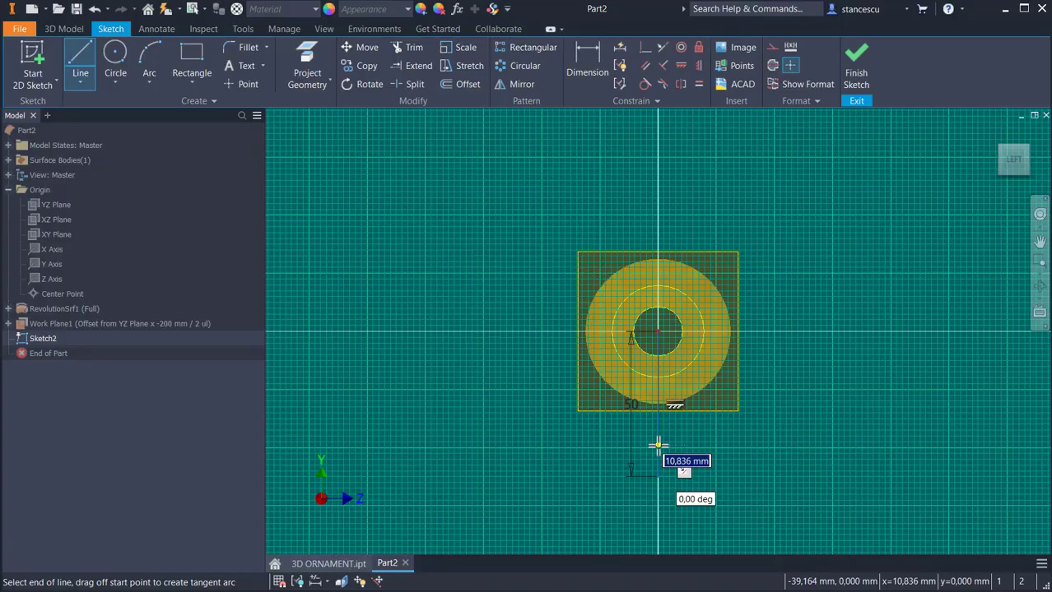
pyautogui.press('Escape')
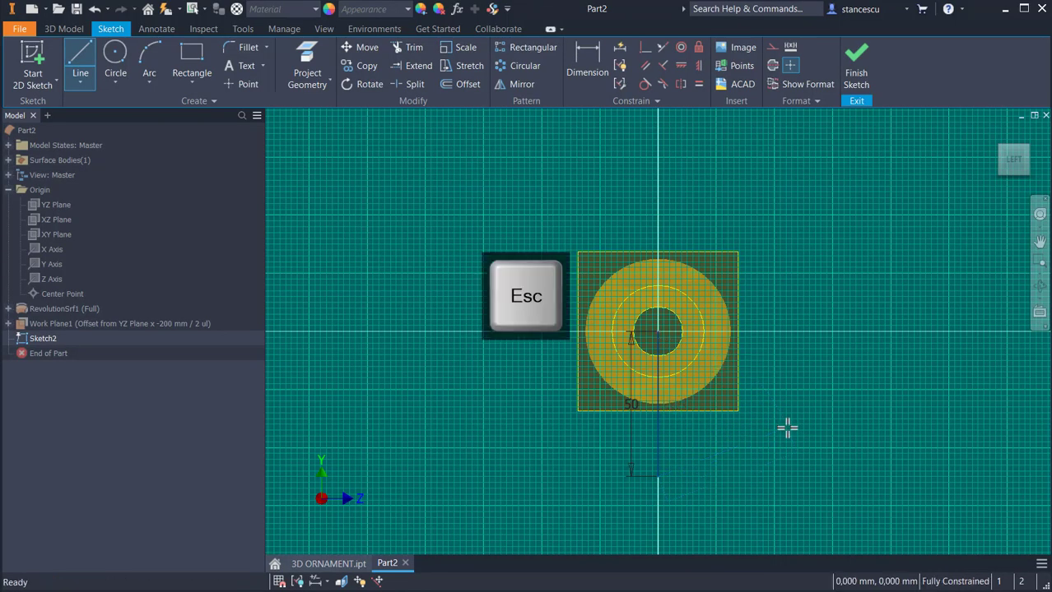
# Finish the line sketch and hide the offset work plane
pyautogui.moveTo(787, 424)
pyautogui.keyDown('shift'); pyautogui.mouseDown(button='middle')
pyautogui.moveTo(782, 453)
pyautogui.moveTo(598, 367)
pyautogui.moveTo(981, 331)
pyautogui.moveTo(711, 341)
pyautogui.moveTo(804, 335)
pyautogui.moveTo(700, 186)
pyautogui.mouseUp(button='middle'); pyautogui.keyUp('shift')
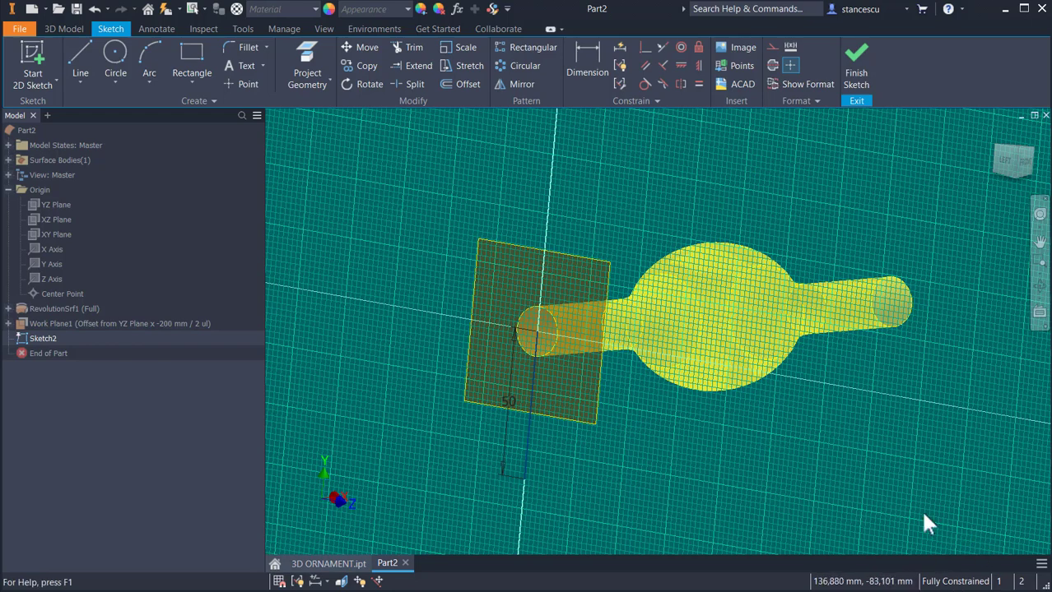
pyautogui.click(855, 61)
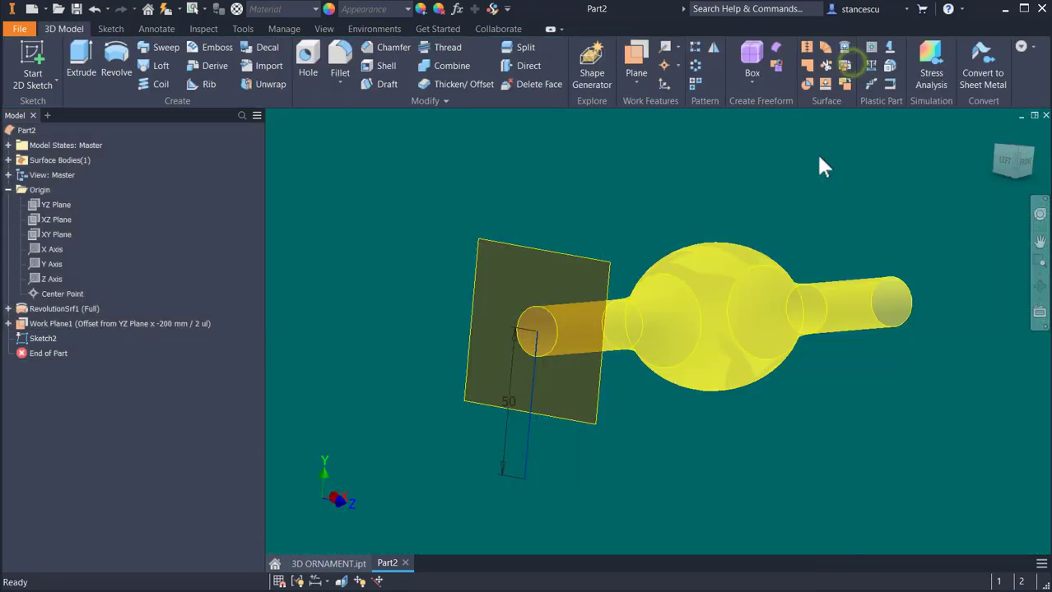
pyautogui.rightClick(566, 256)
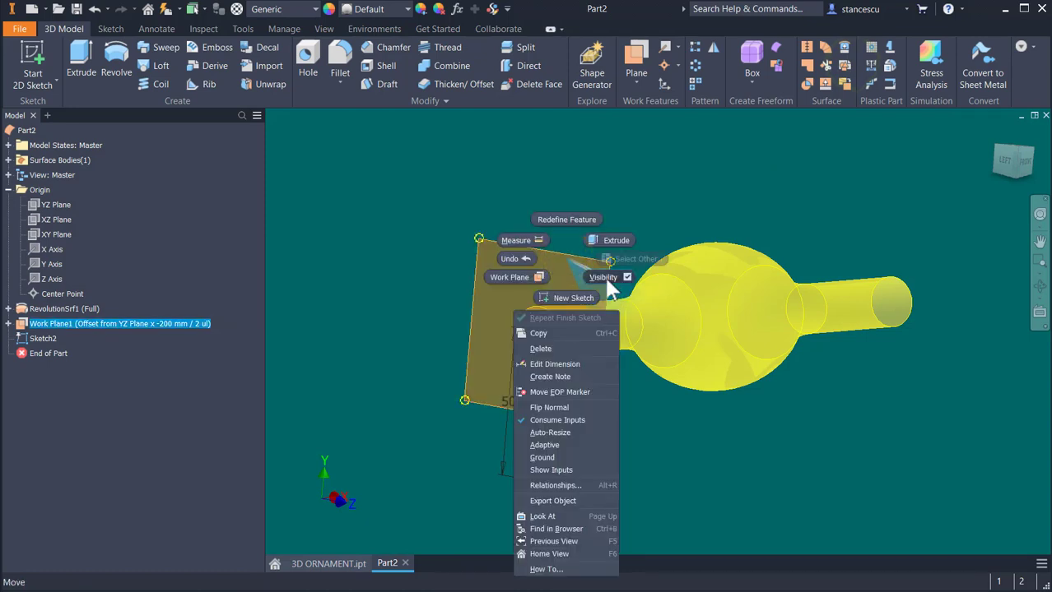
pyautogui.click(604, 277)
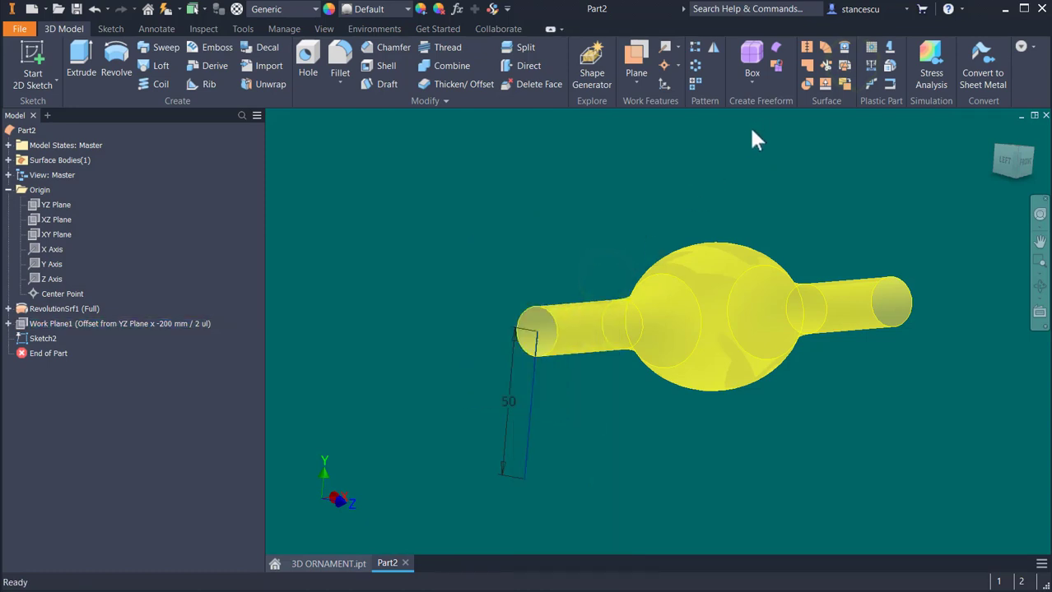
# Start a Coil from the 50 mm line using the Pitch and Height method, with pitch 60 mm and height 200 mm
pyautogui.keyDown('shift'); pyautogui.moveTo(749, 125); pyautogui.dragTo(594, 199, button='middle'); pyautogui.keyUp('shift')
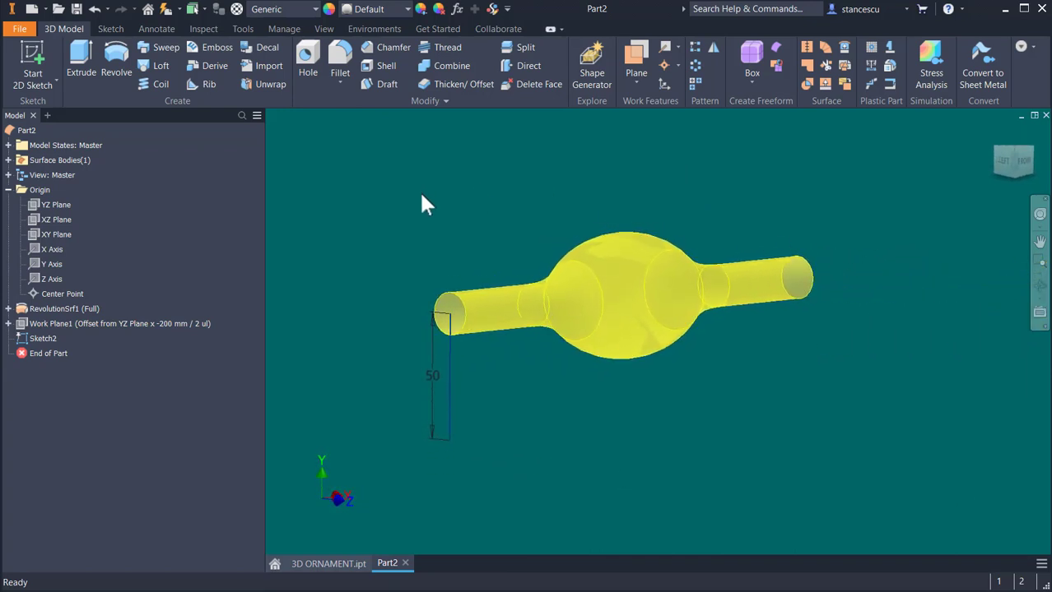
pyautogui.click(161, 85)
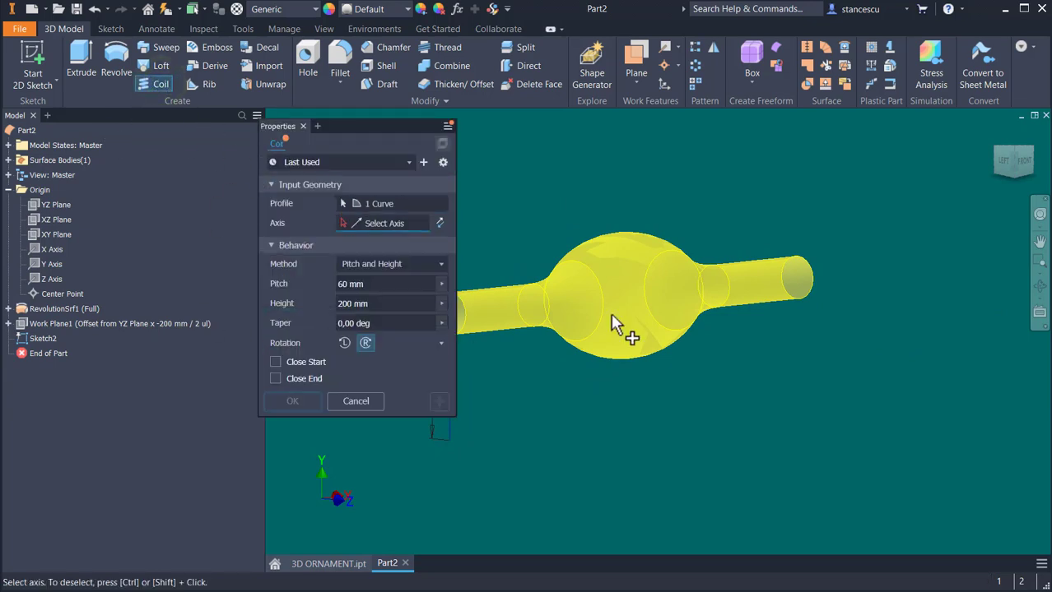
pyautogui.moveTo(703, 415)
pyautogui.mouseDown(button='middle')
pyautogui.moveTo(761, 444)
pyautogui.moveTo(794, 386)
pyautogui.mouseUp(button='middle')
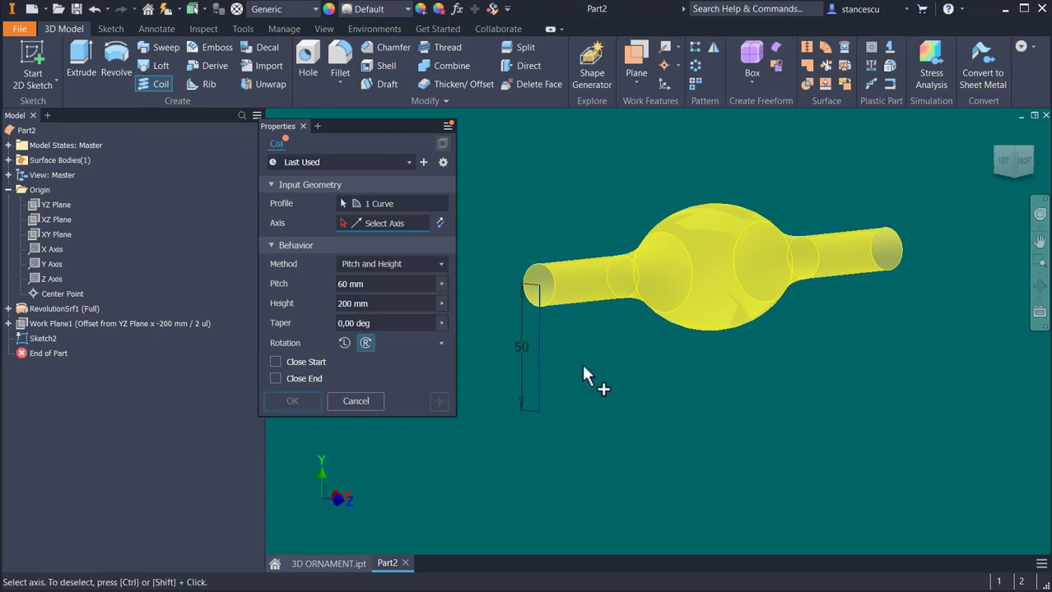
pyautogui.click(539, 379)
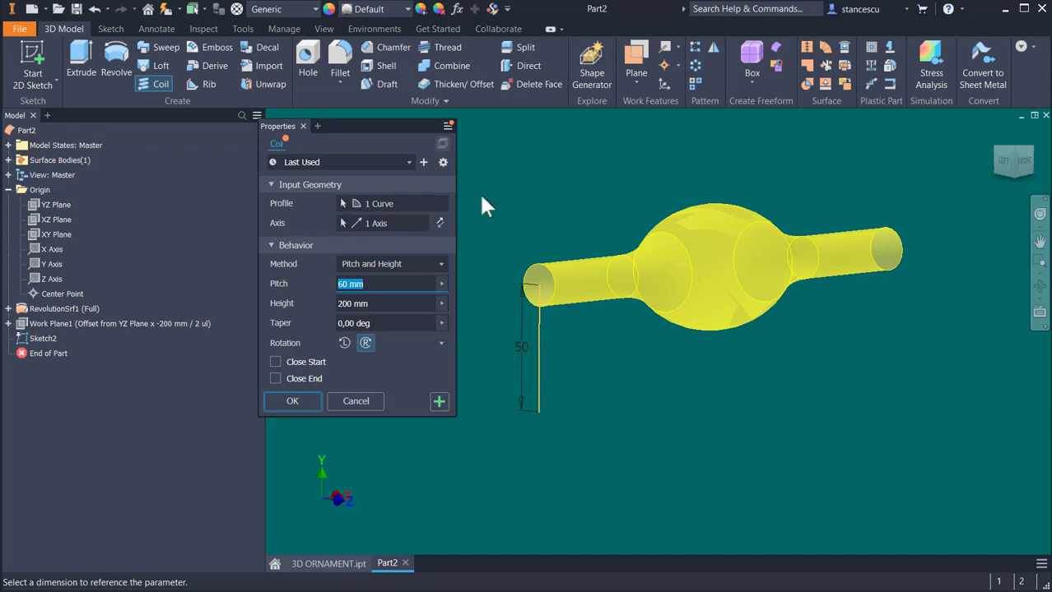
pyautogui.tripleClick(367, 284)
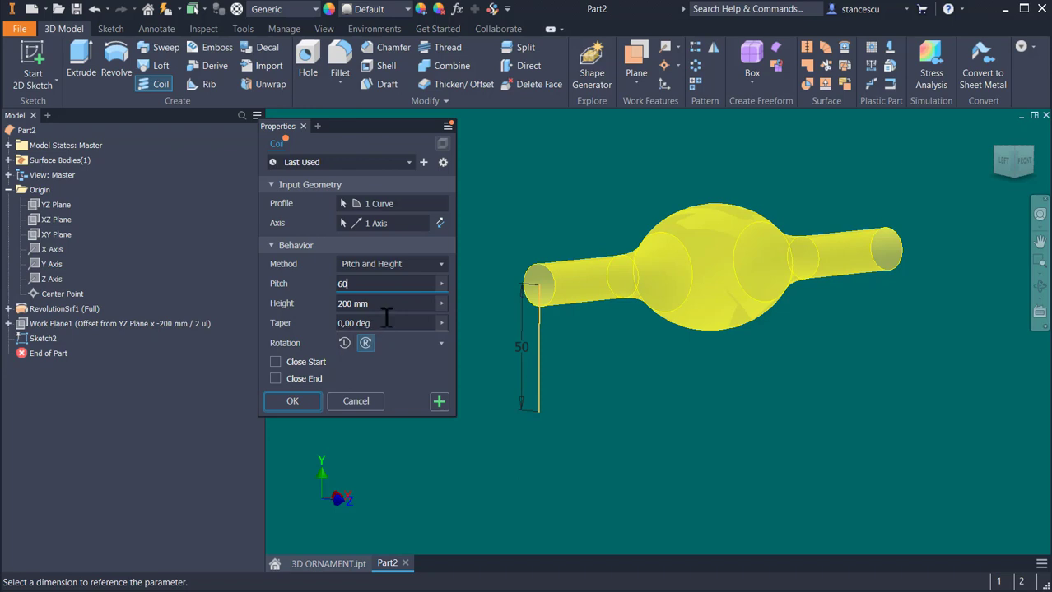
pyautogui.click(383, 268)
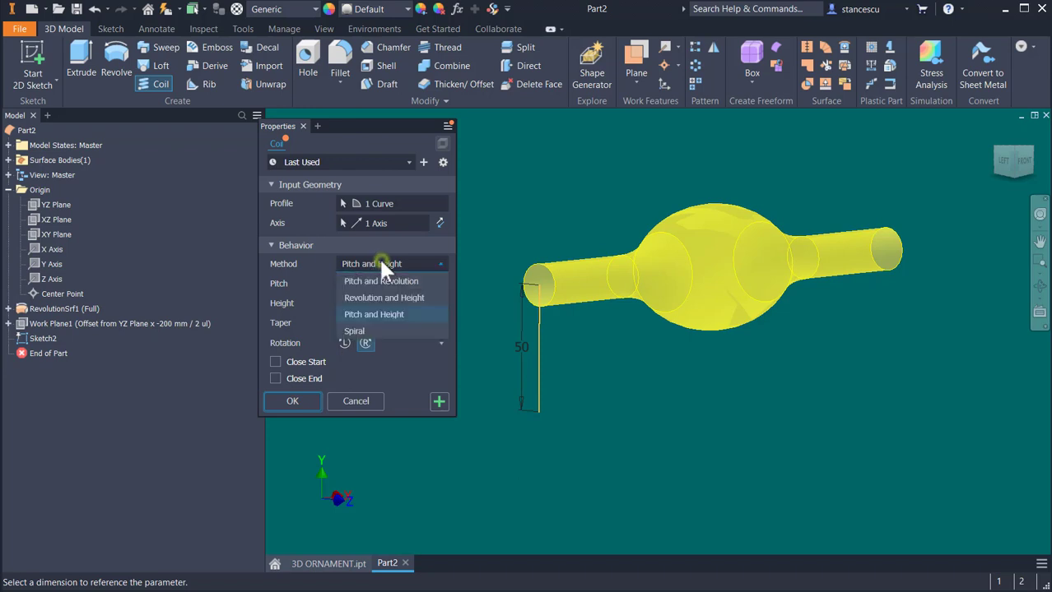
pyautogui.click(385, 319)
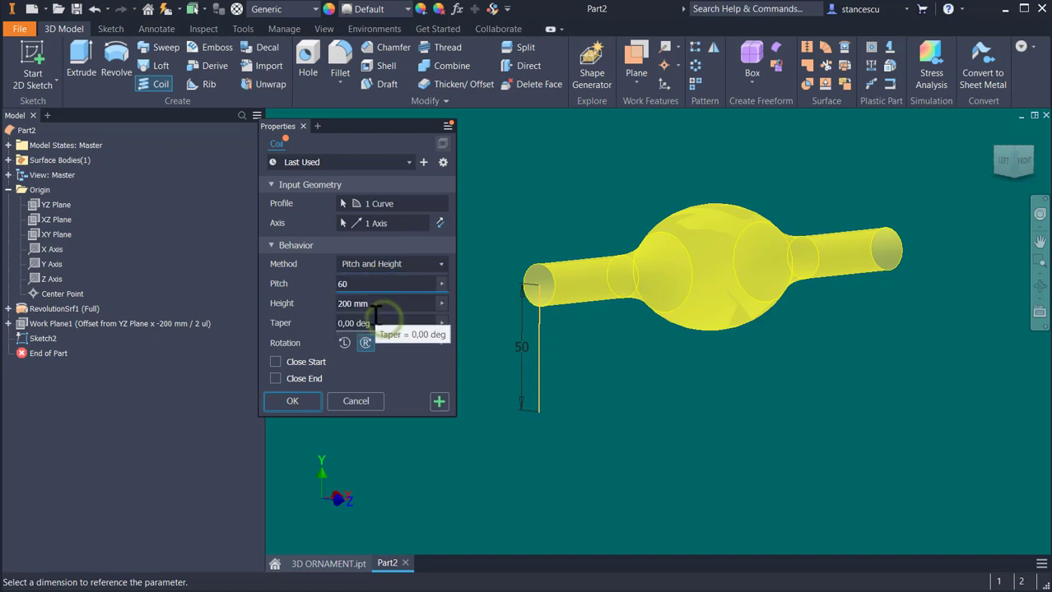
pyautogui.click(377, 302)
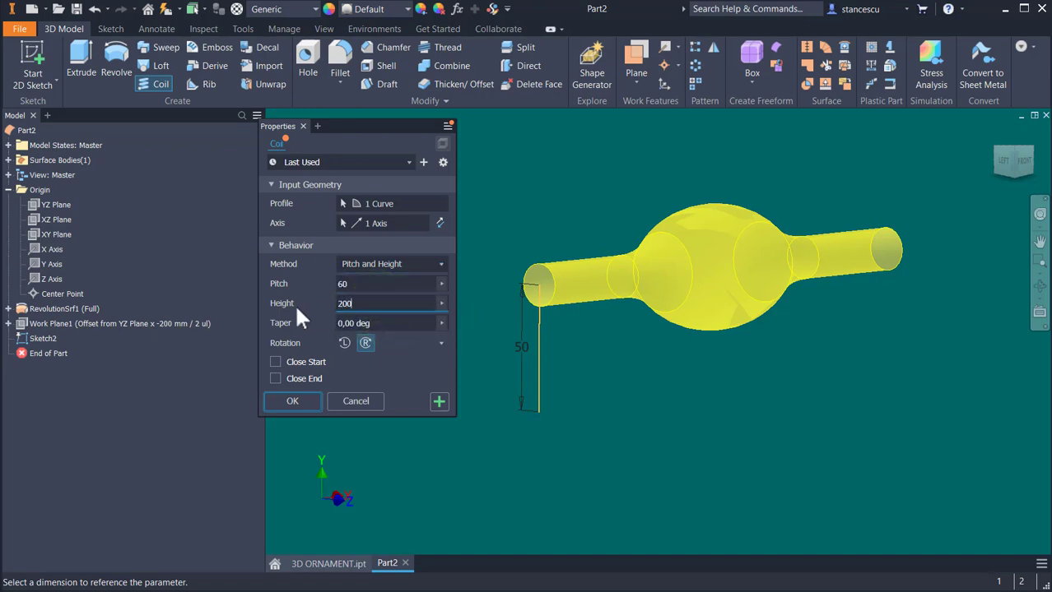
# Use the origin's X Axis as the coil axis and create the coil surface
pyautogui.click(389, 225)
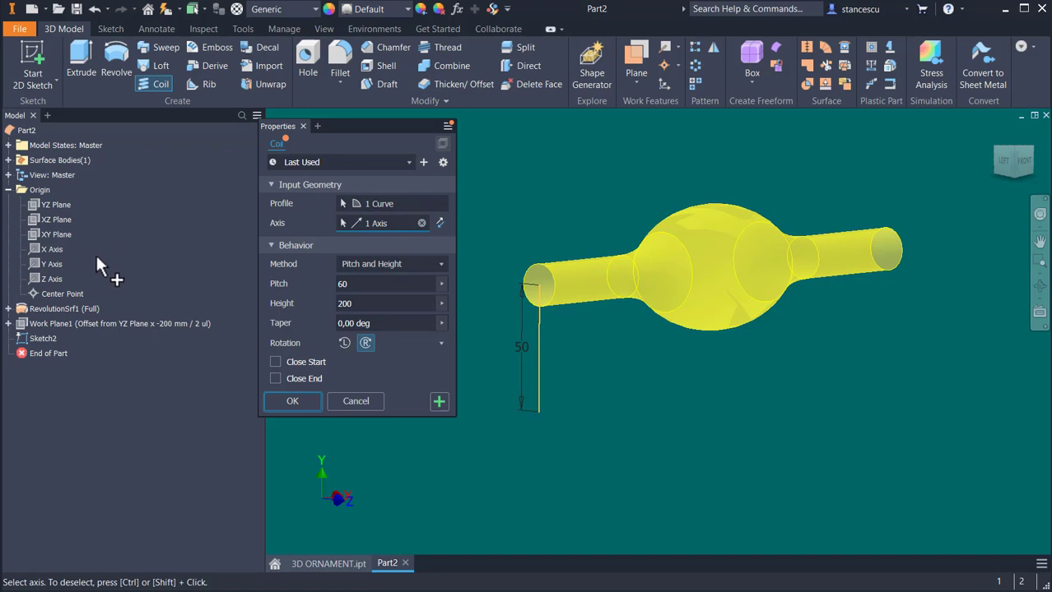
pyautogui.click(59, 253)
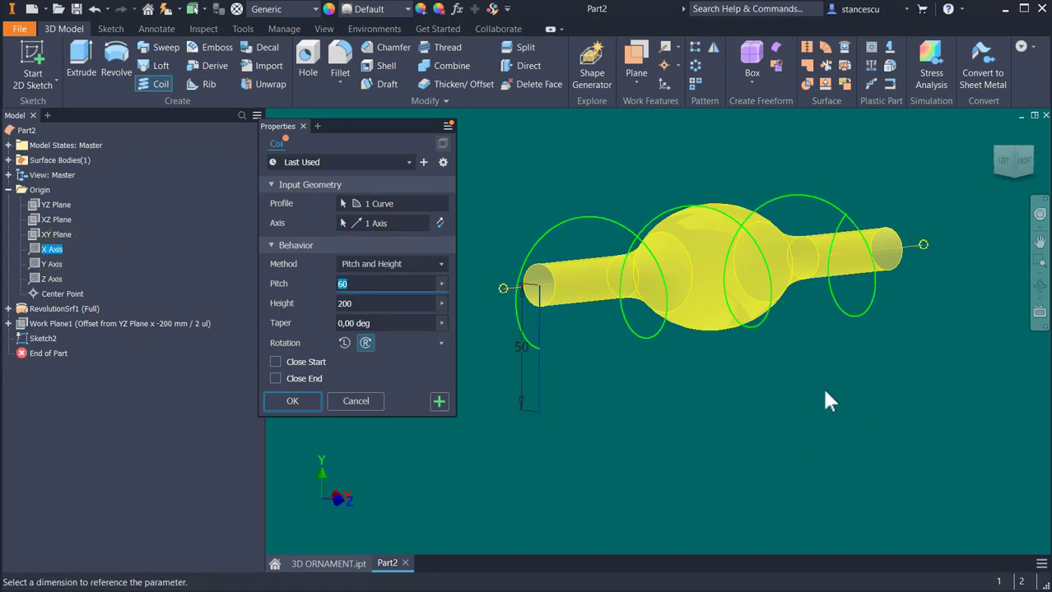
pyautogui.keyDown('shift'); pyautogui.moveTo(827, 400); pyautogui.dragTo(573, 383, button='middle'); pyautogui.keyUp('shift')
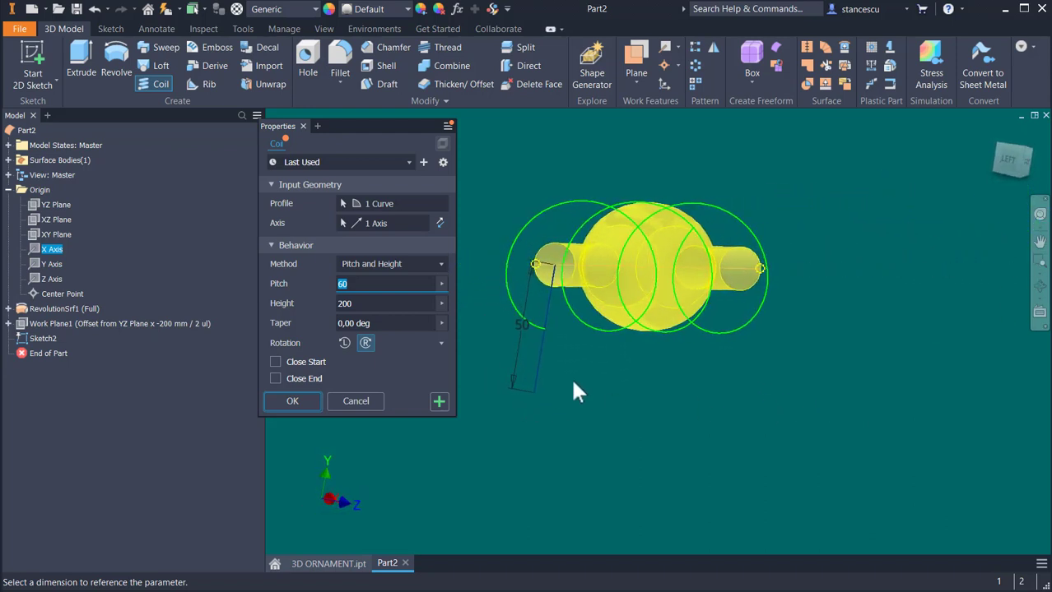
pyautogui.keyDown('shift'); pyautogui.moveTo(545, 334); pyautogui.dragTo(568, 378, button='middle'); pyautogui.keyUp('shift')
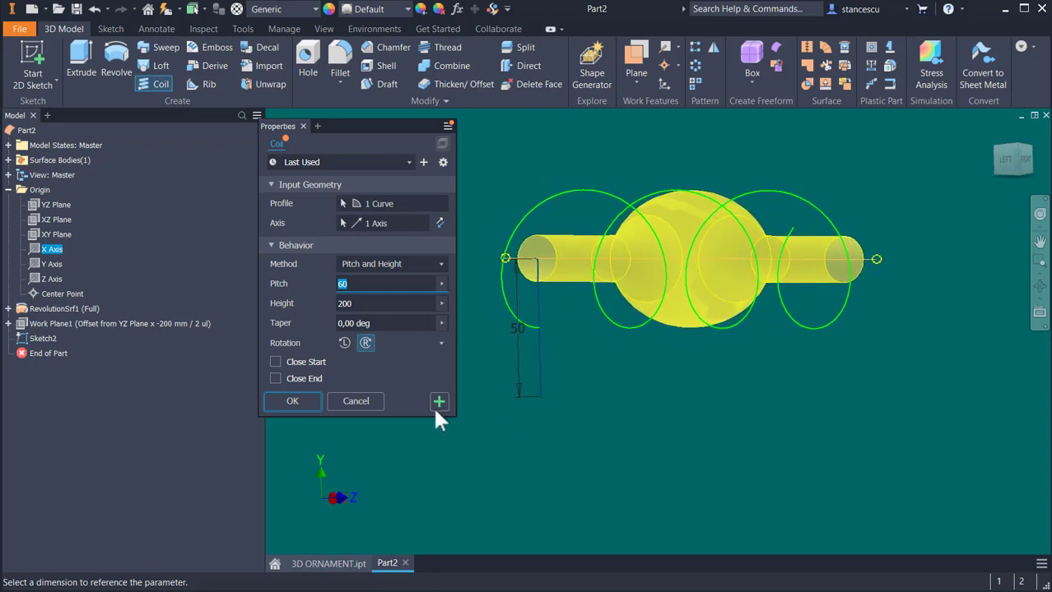
pyautogui.click(298, 400)
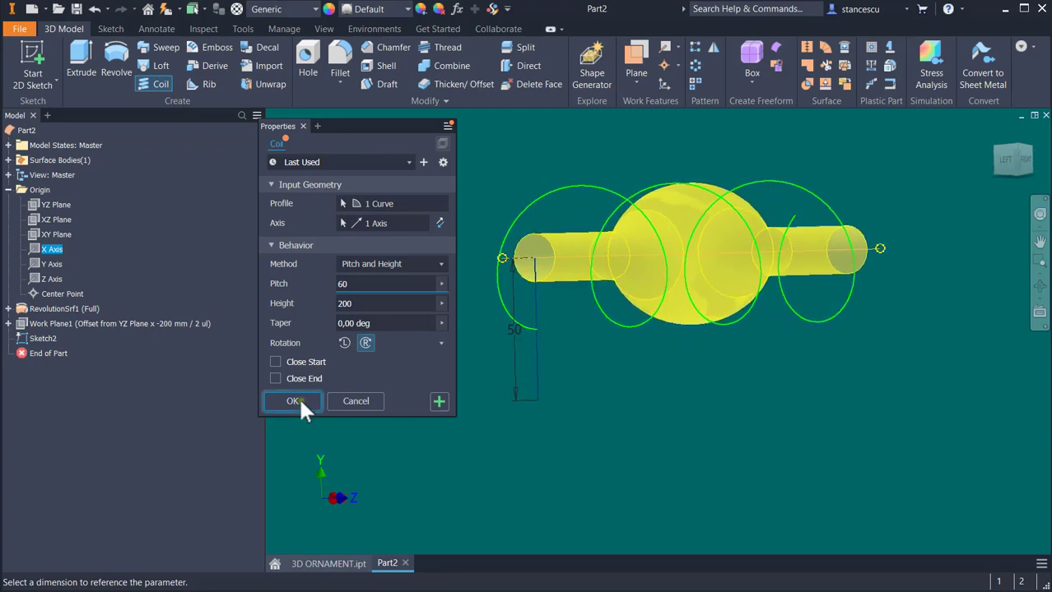
pyautogui.keyDown('shift'); pyautogui.moveTo(775, 437); pyautogui.dragTo(771, 350, button='middle'); pyautogui.keyUp('shift')
pyautogui.press('F6')
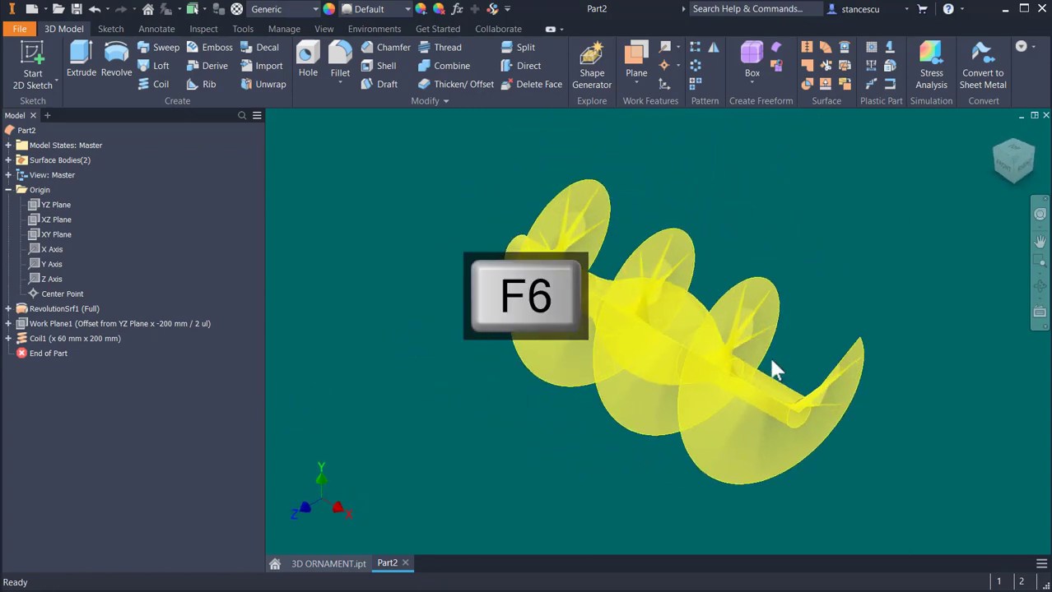
pyautogui.keyDown('shift'); pyautogui.moveTo(750, 215); pyautogui.dragTo(761, 497, button='middle'); pyautogui.keyUp('shift')
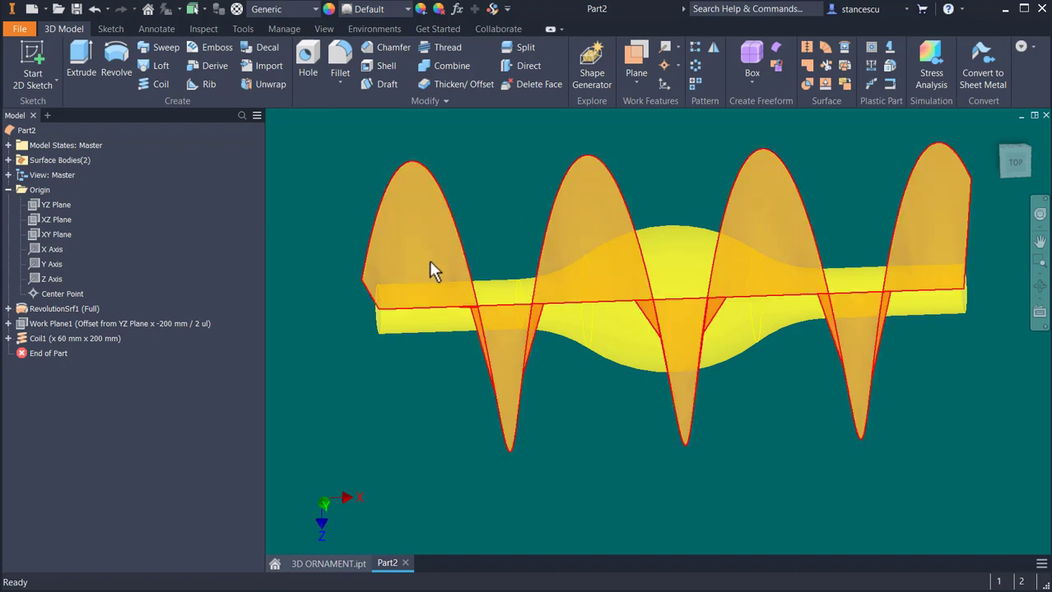
# Create a 3D sketch containing the intersection curve between the coil surface and the revolved surface, and finish the sketch
pyautogui.click(36, 85)
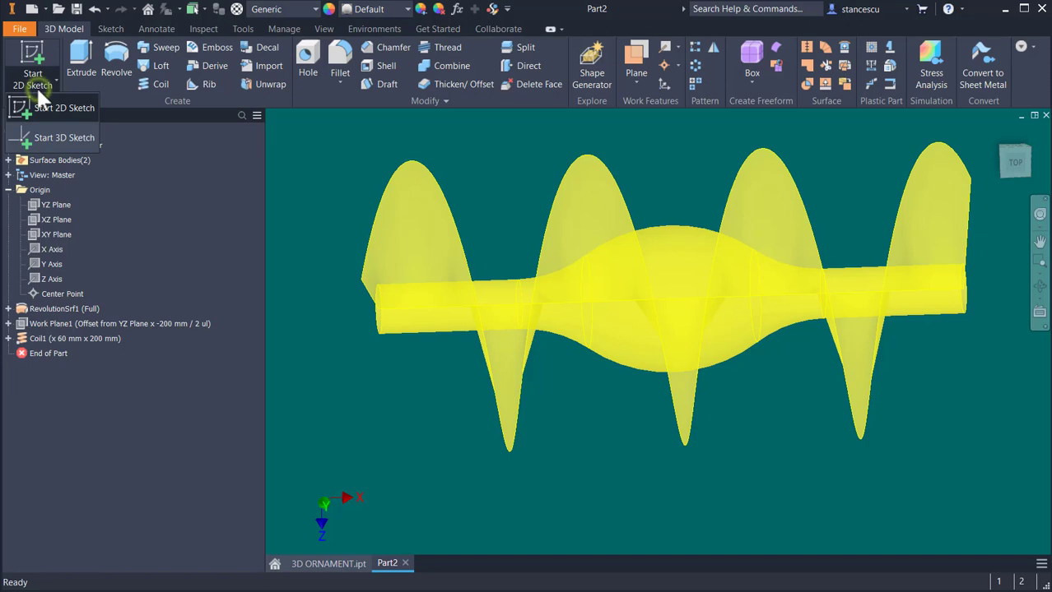
pyautogui.click(47, 142)
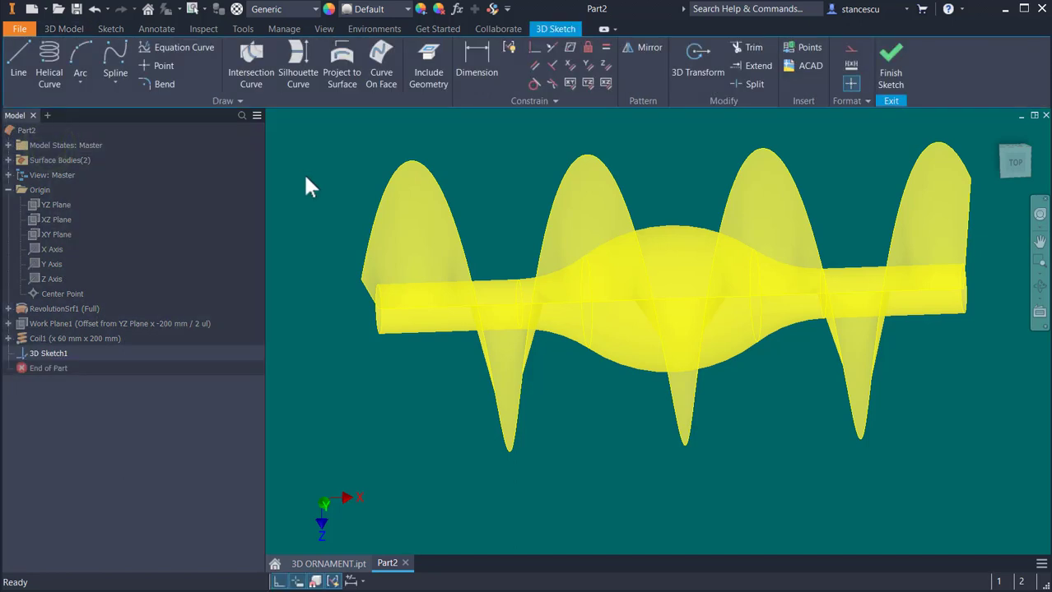
pyautogui.click(253, 62)
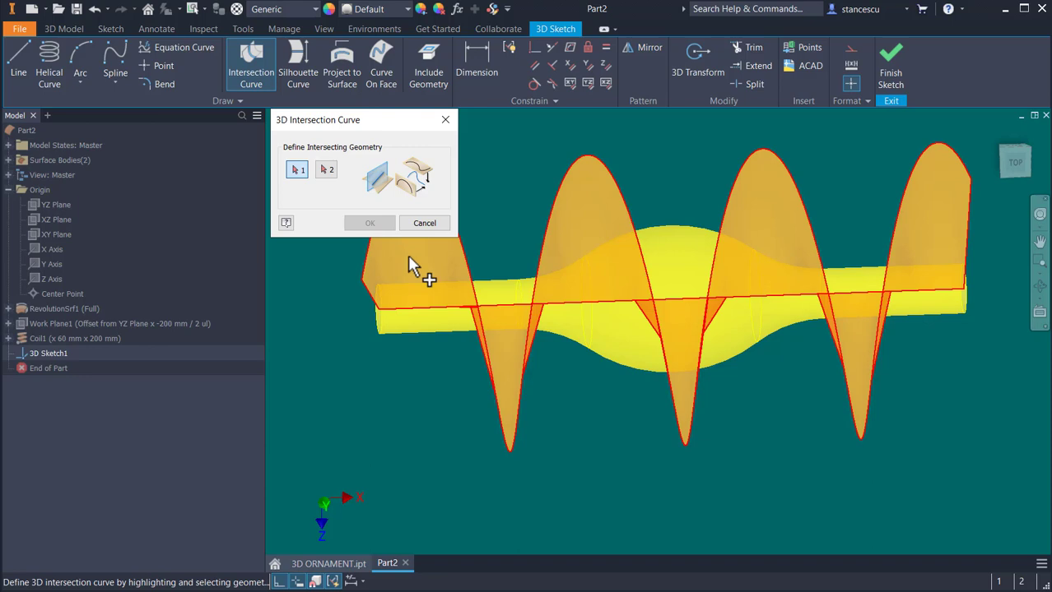
pyautogui.click(408, 257)
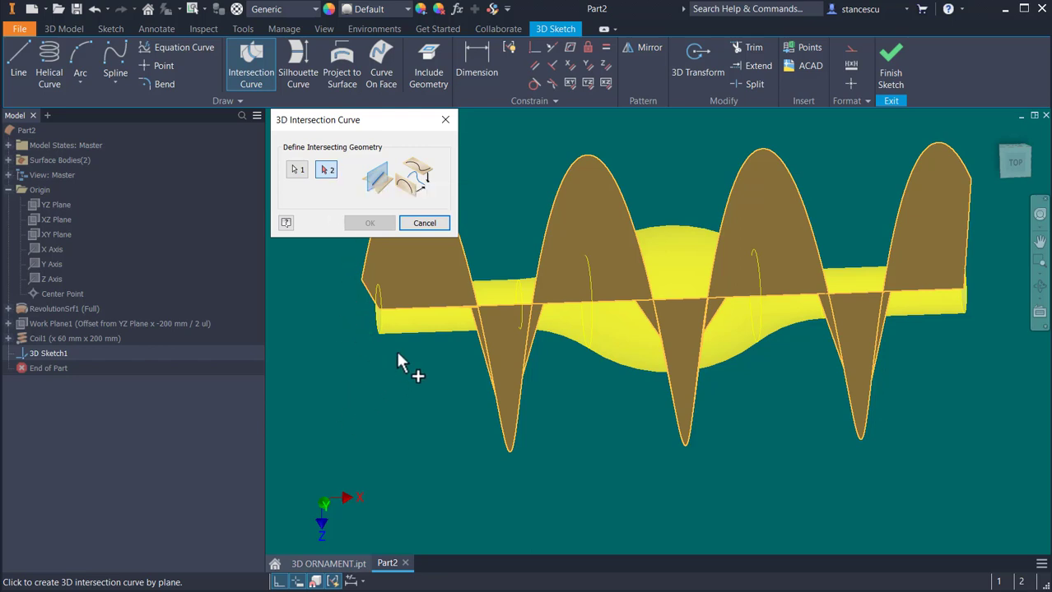
pyautogui.click(420, 331)
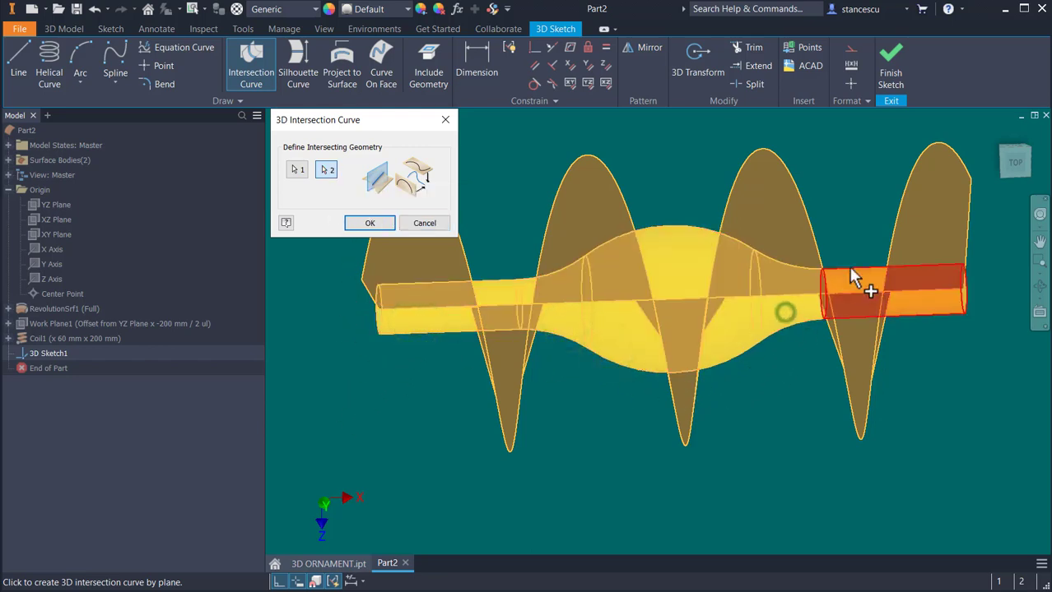
pyautogui.click(380, 229)
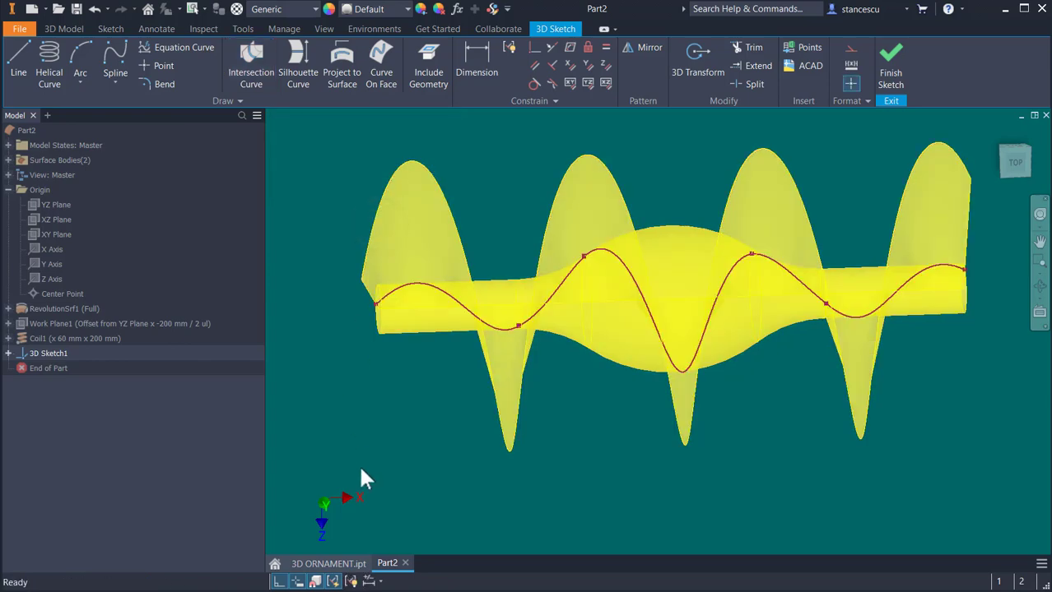
pyautogui.press('F6')
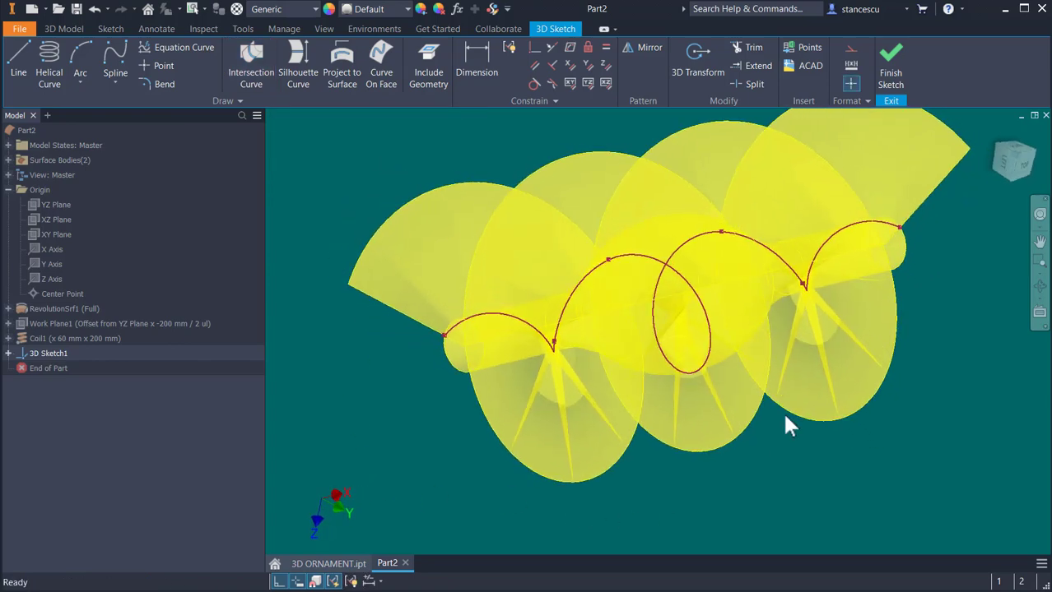
pyautogui.press('F5')
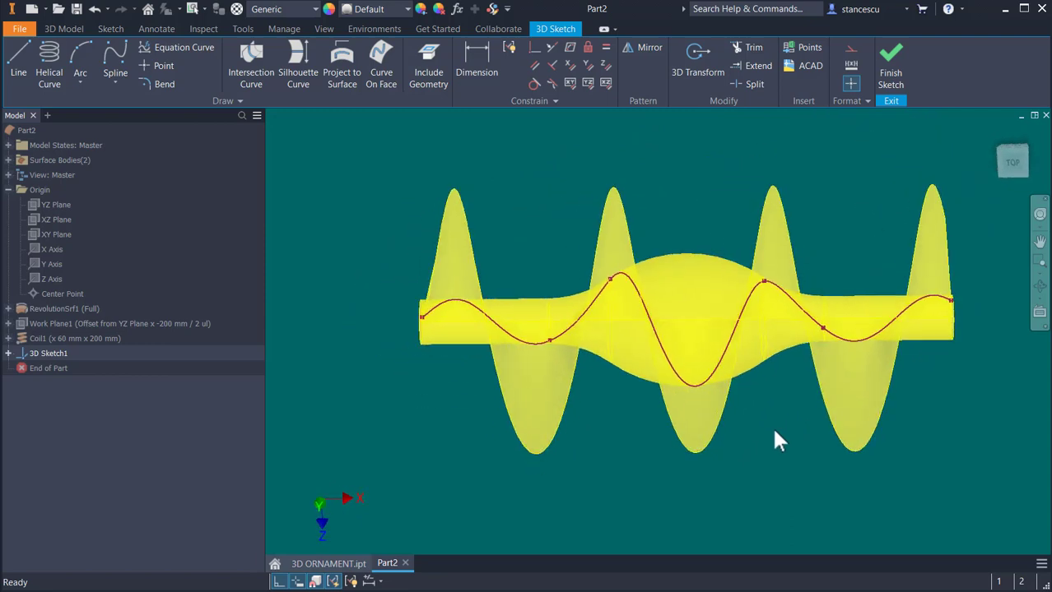
pyautogui.press('F6')
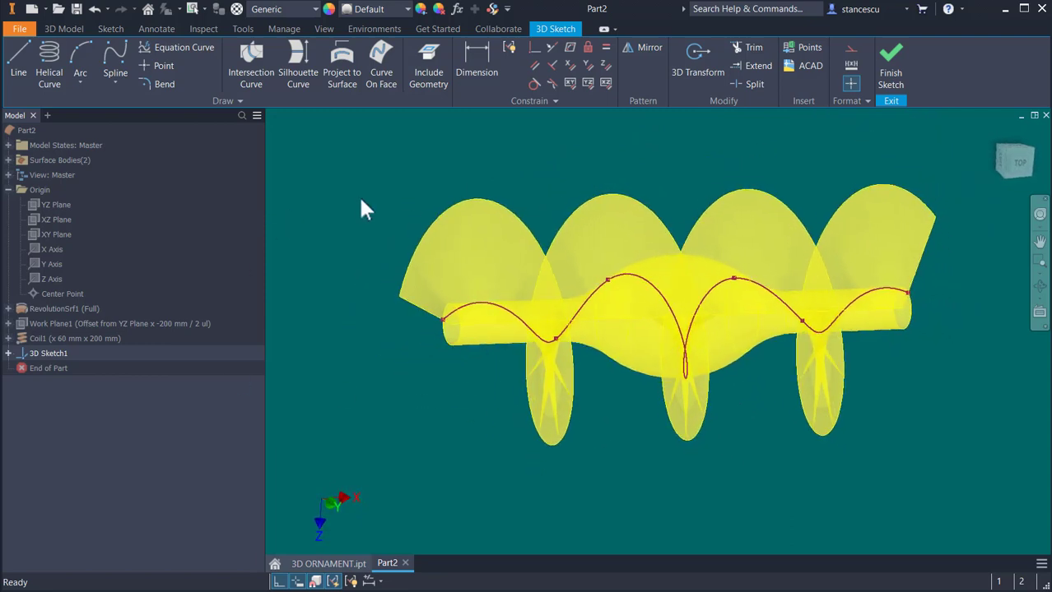
pyautogui.click(893, 72)
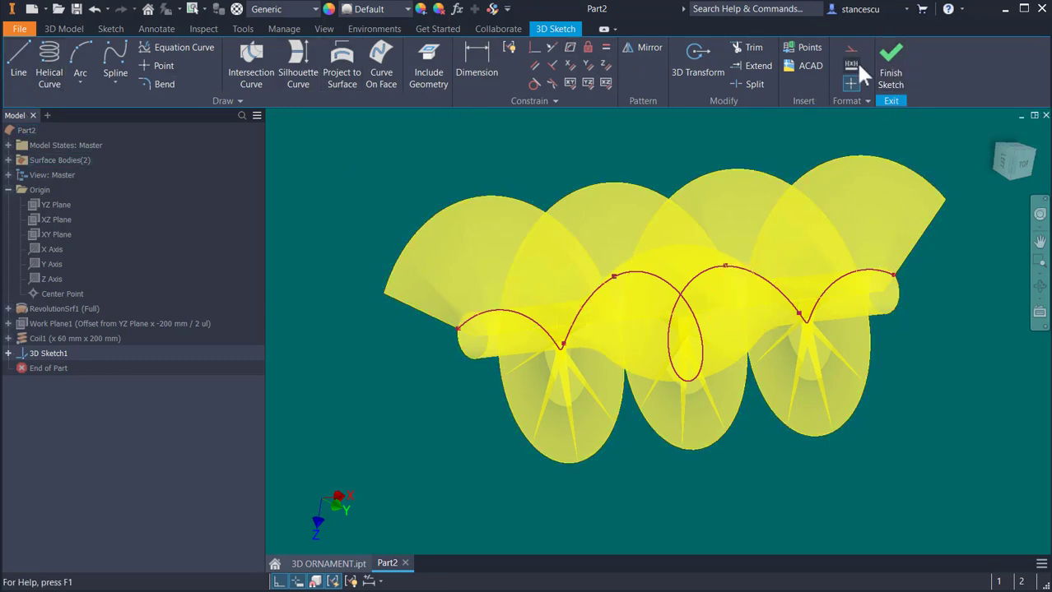
pyautogui.click(891, 66)
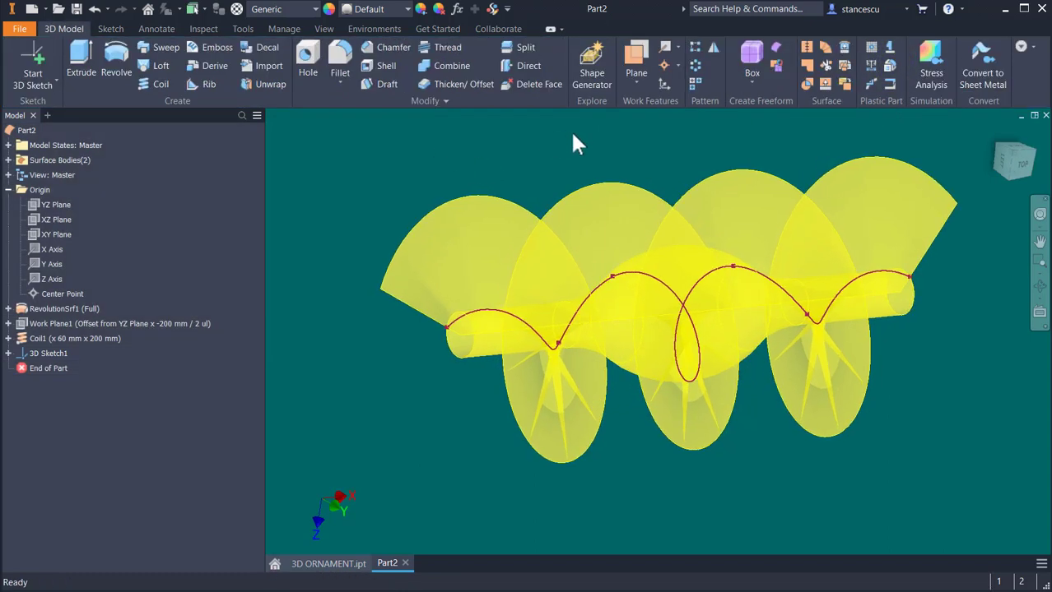
# Hide the revolved surface and the coil surface so only the 3D intersection curve is displayed
pyautogui.rightClick(24, 309)
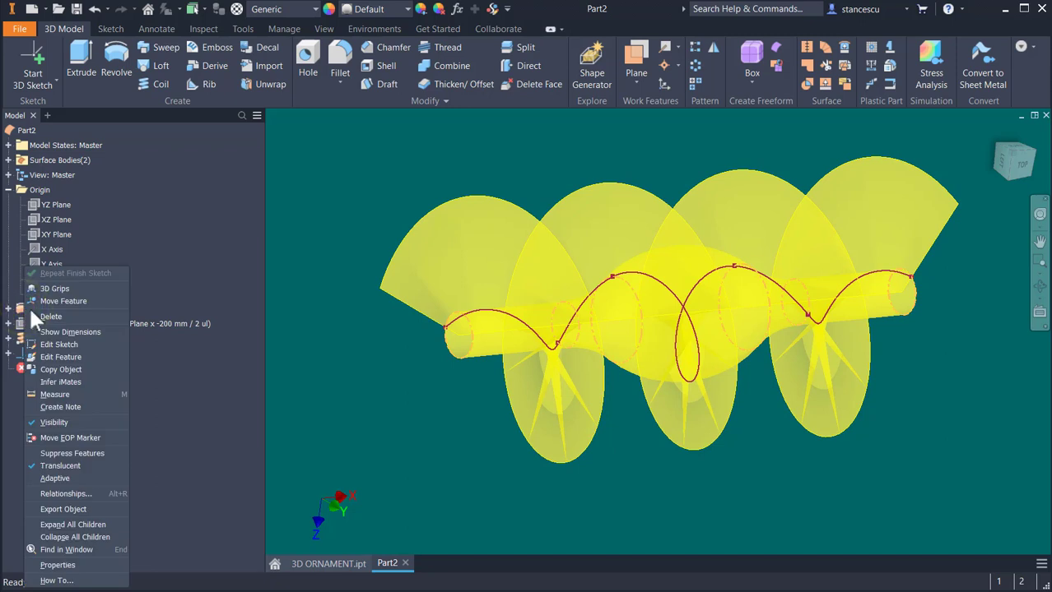
pyautogui.click(66, 423)
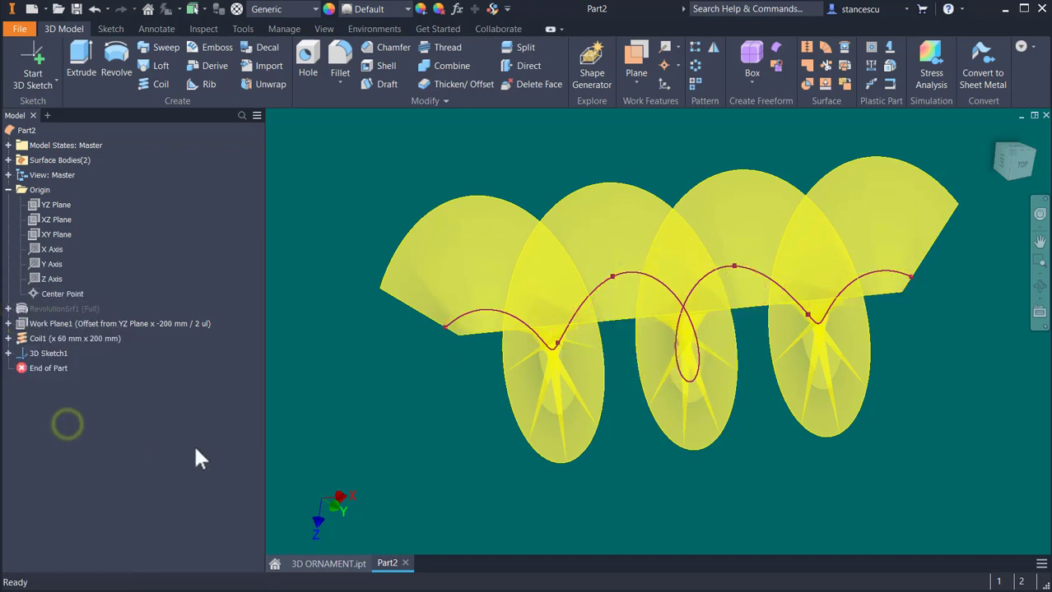
pyautogui.rightClick(35, 338)
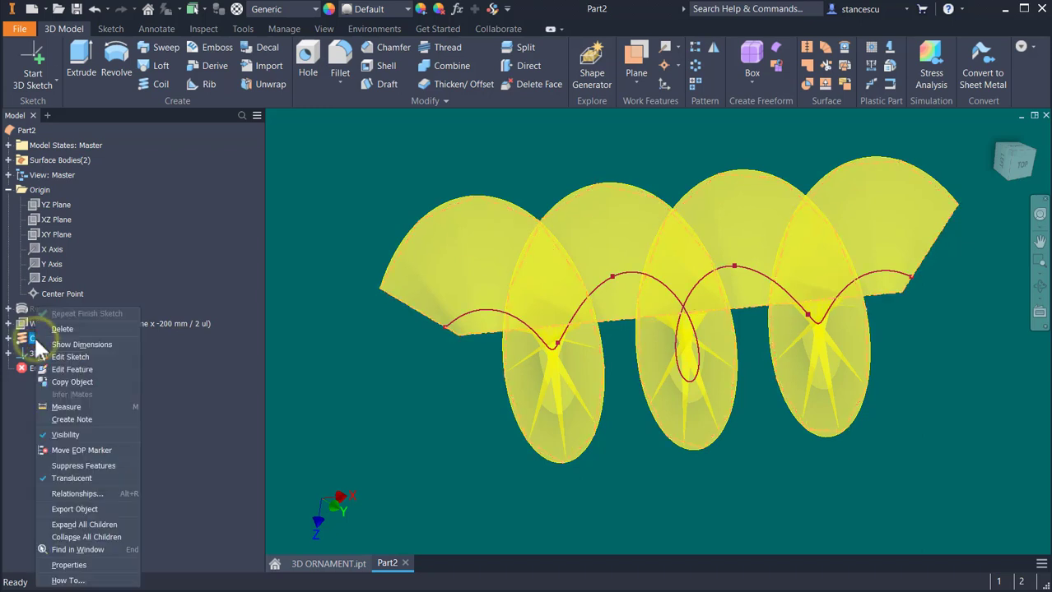
pyautogui.click(65, 435)
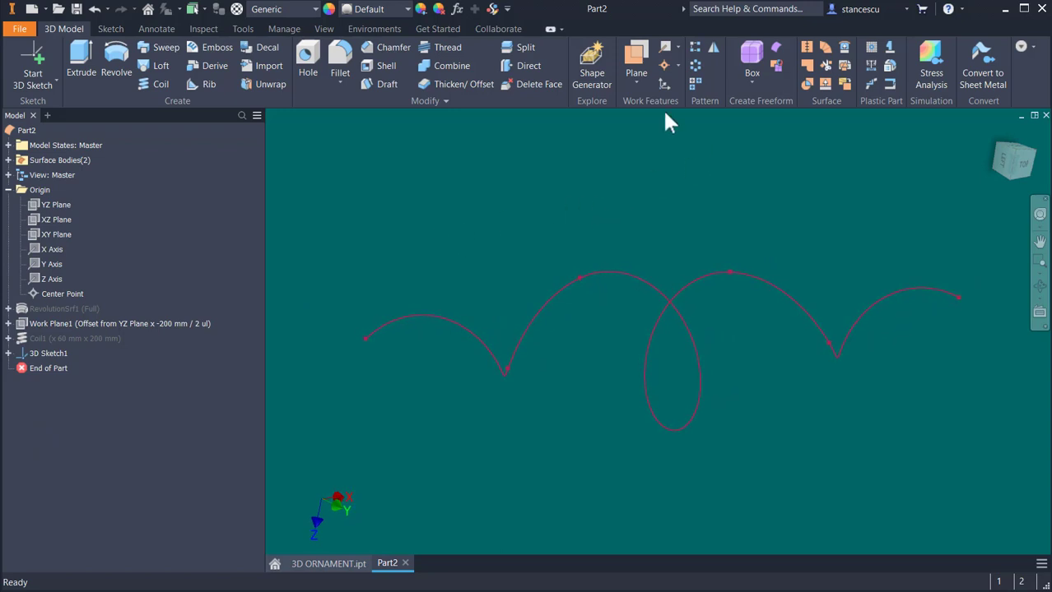
# Create a work plane normal to the 3D intersection curve at its start point
pyautogui.click(642, 59)
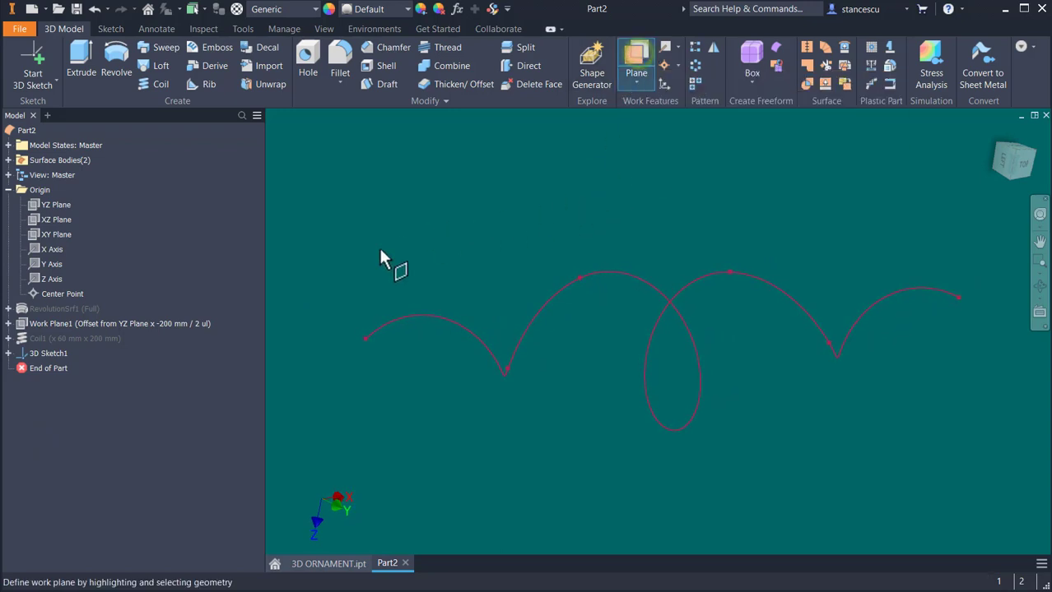
pyautogui.click(366, 342)
pyautogui.click(394, 329)
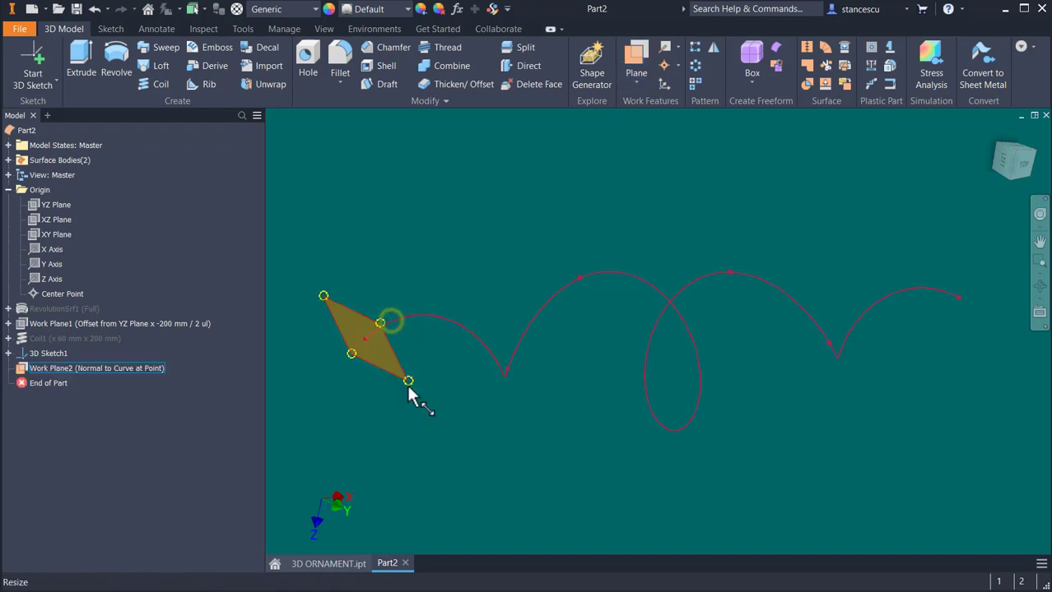
# Sketch a circle with a 3 mm radius on the new work plane, centred on the curve's start point, and finish the sketch
pyautogui.click(388, 356)
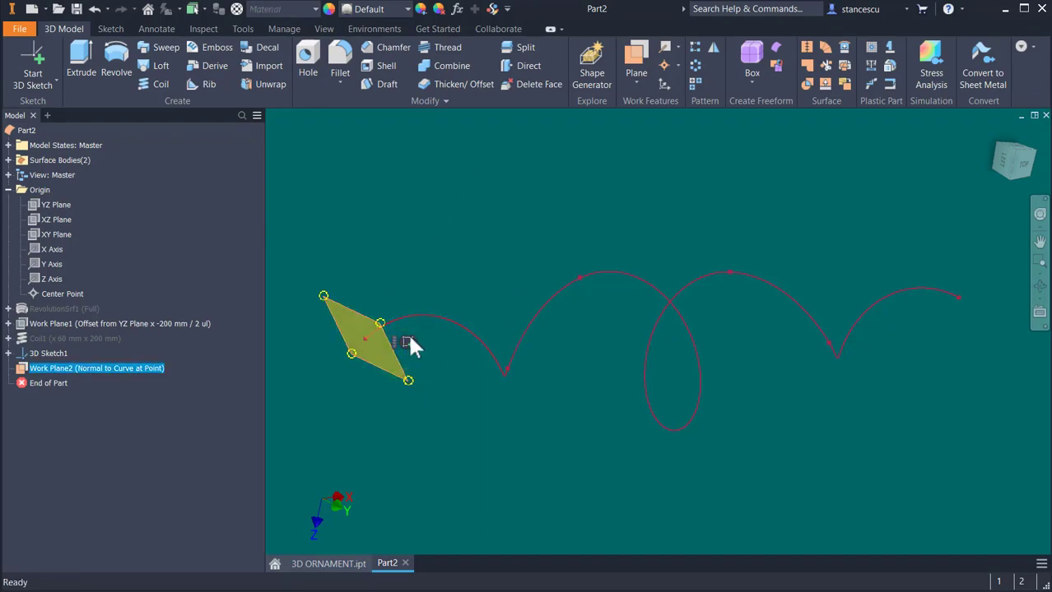
pyautogui.click(406, 341)
pyautogui.moveTo(540, 263)
pyautogui.mouseDown(button='middle')
pyautogui.moveTo(576, 356)
pyautogui.moveTo(556, 421)
pyautogui.mouseUp(button='middle')
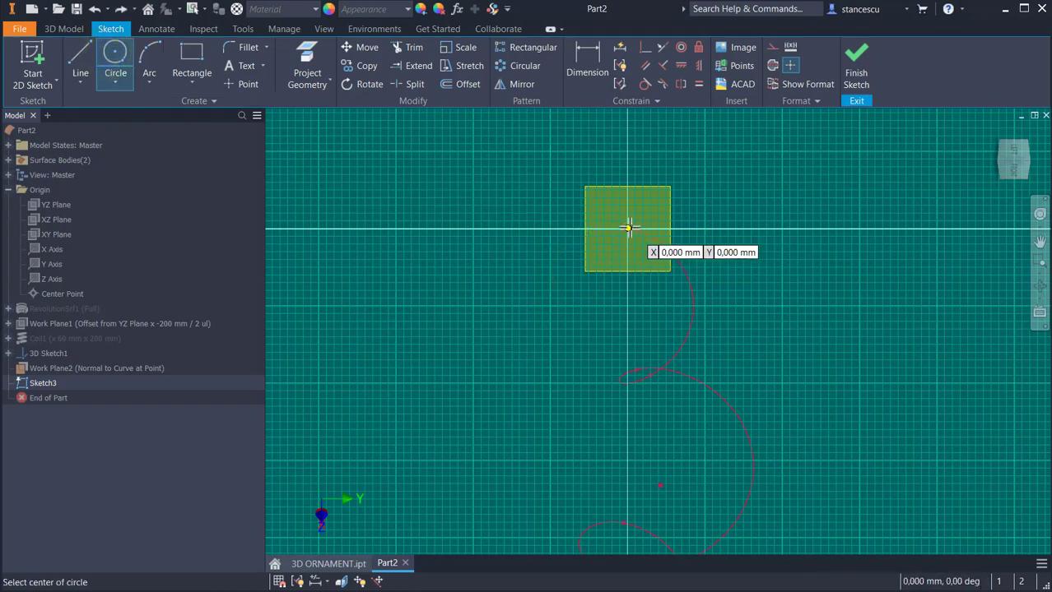
pyautogui.click(628, 228)
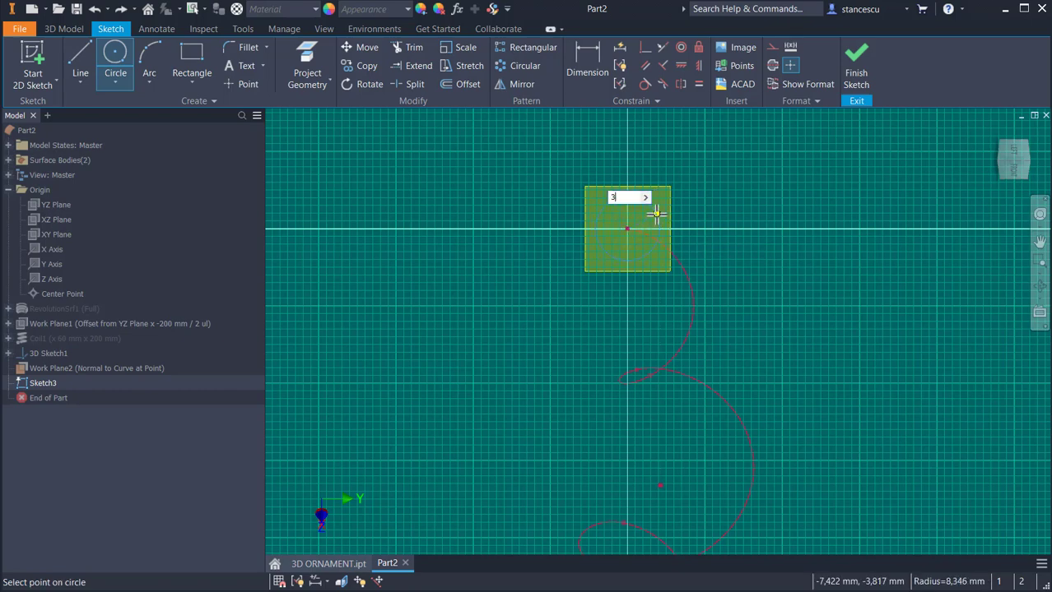
pyautogui.write('3')
pyautogui.press('Return')
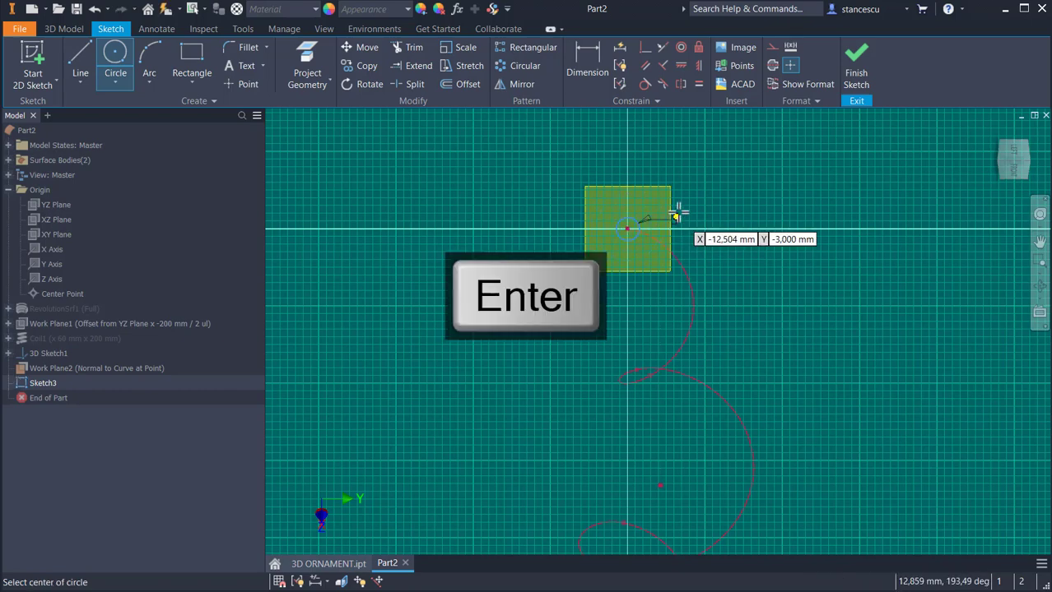
pyautogui.click(863, 67)
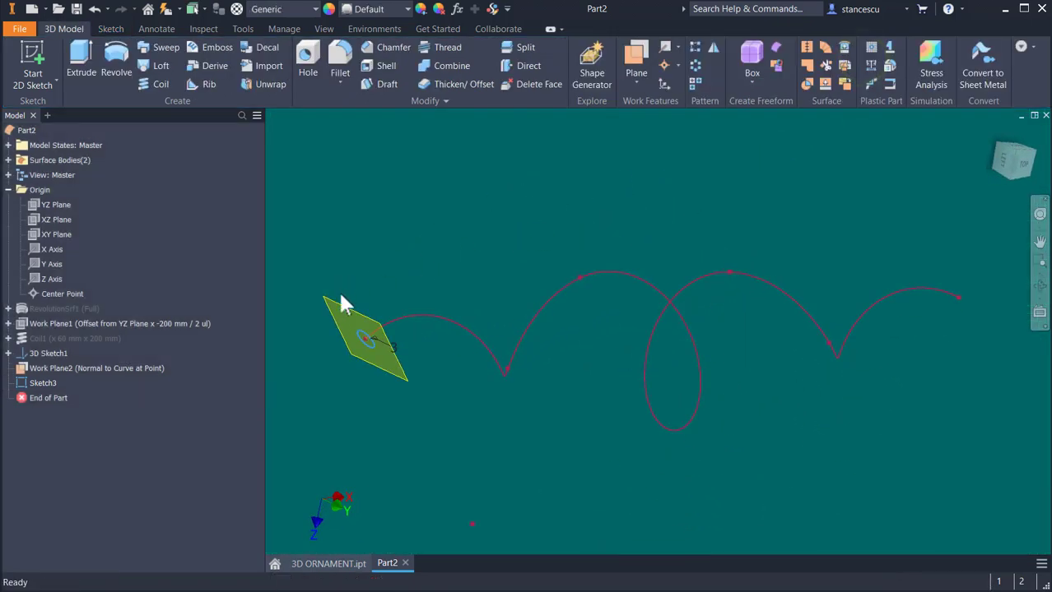
# Hide the work plane at the curve's start and sweep the circle along the 3D intersection curve as a solid
pyautogui.rightClick(363, 328)
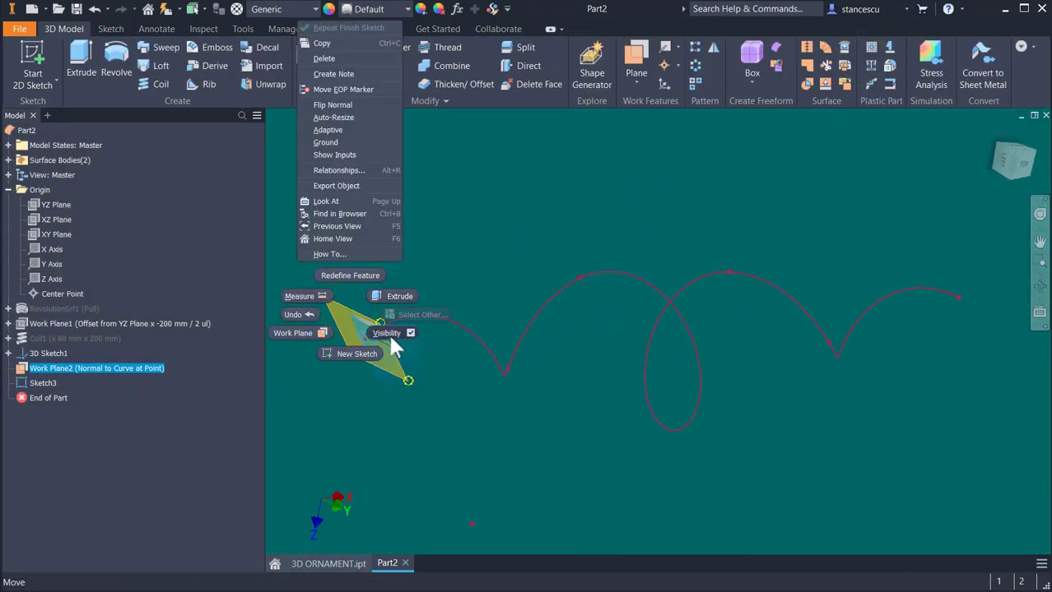
pyautogui.click(393, 336)
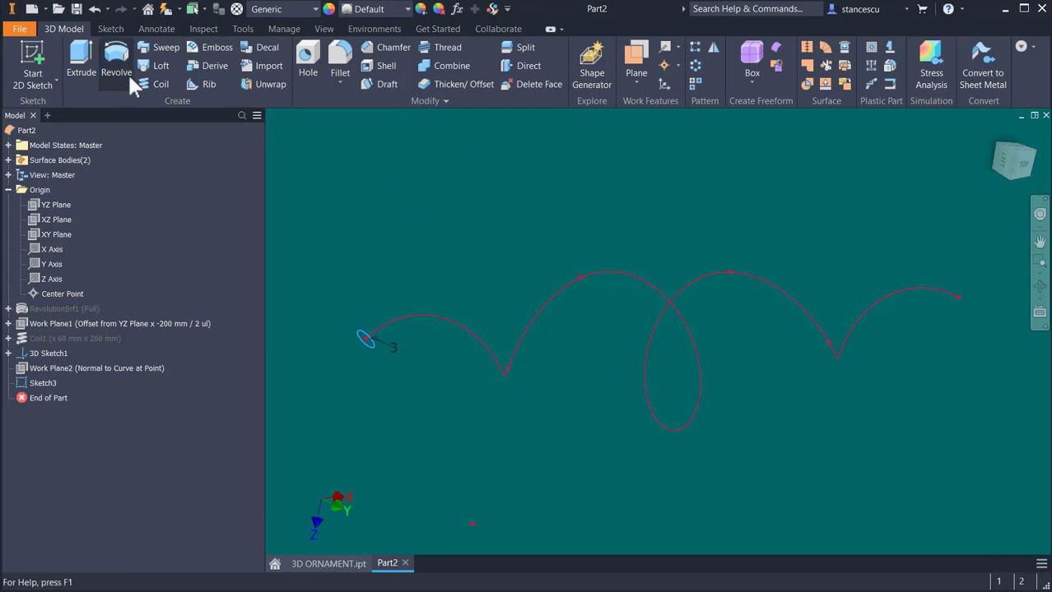
pyautogui.click(168, 49)
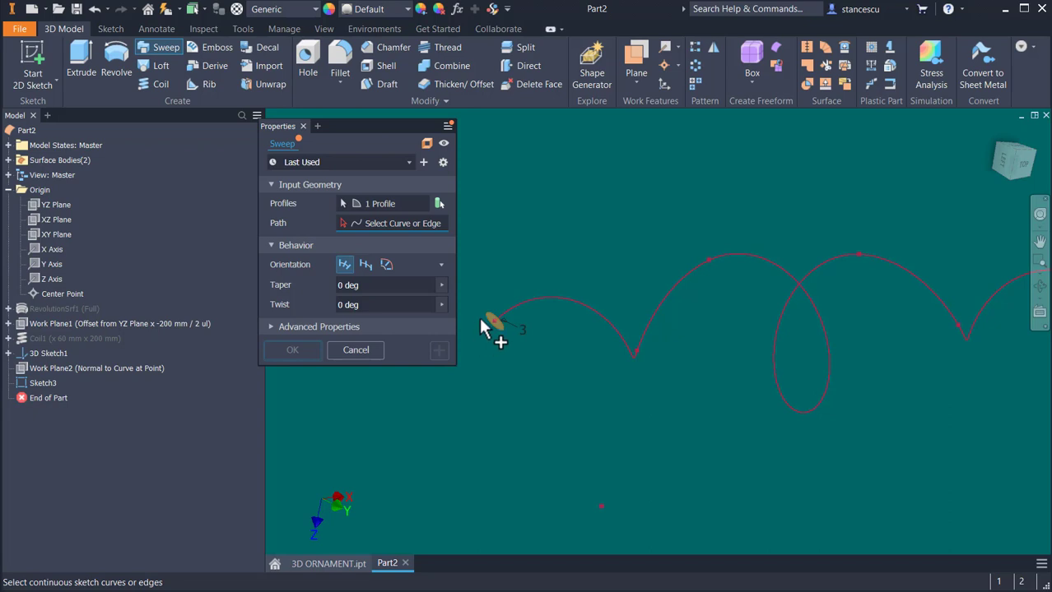
pyautogui.click(605, 325)
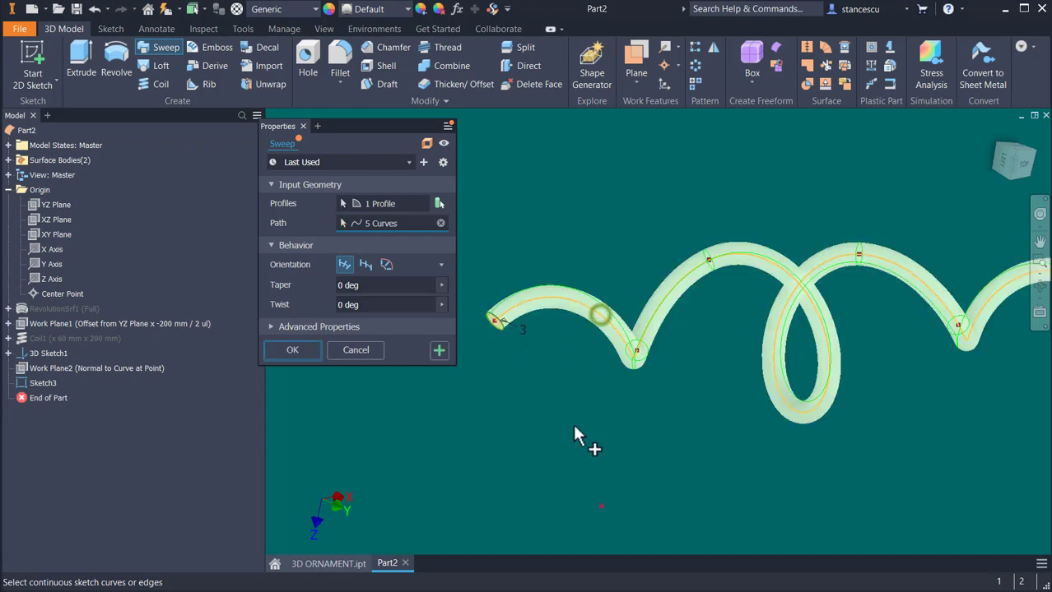
pyautogui.click(288, 350)
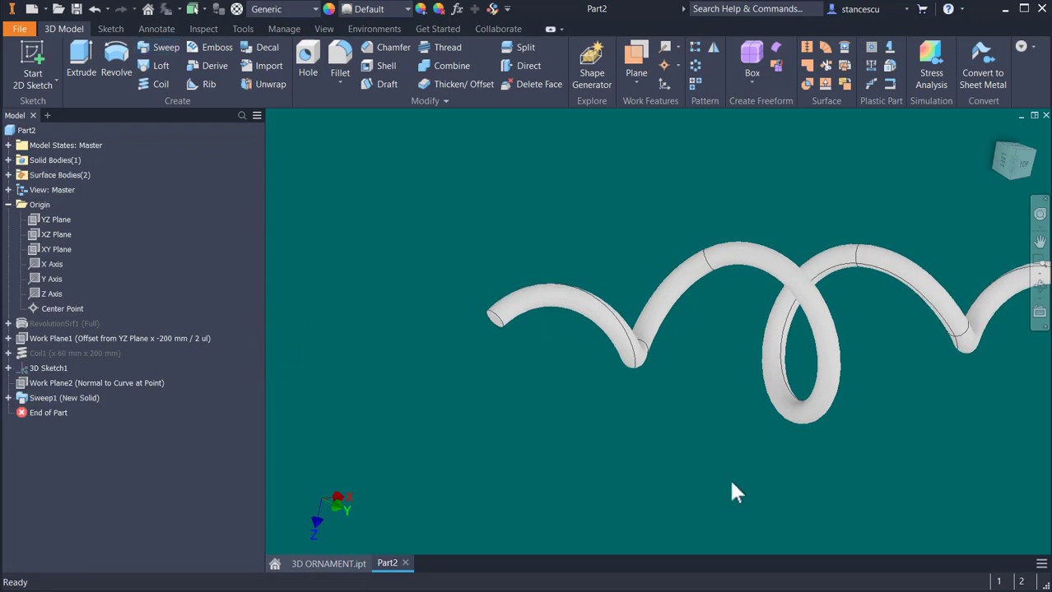
# Create a sketch on the end face at the start of the swept tube and make its projected circular edge construction geometry
pyautogui.keyDown('shift'); pyautogui.moveTo(658, 425); pyautogui.dragTo(560, 195, button='middle'); pyautogui.keyUp('shift')
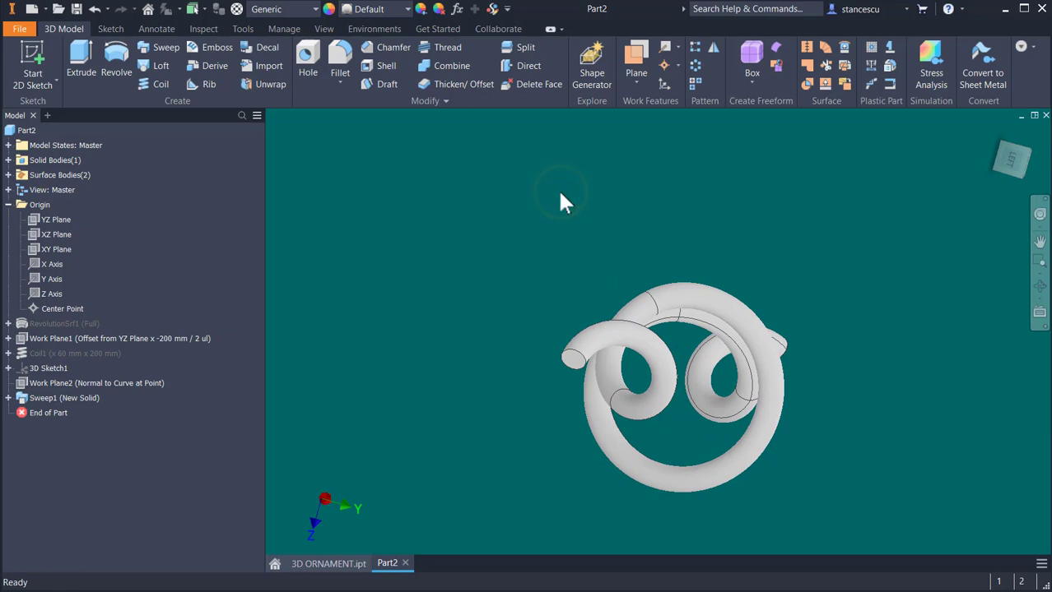
pyautogui.press('F6')
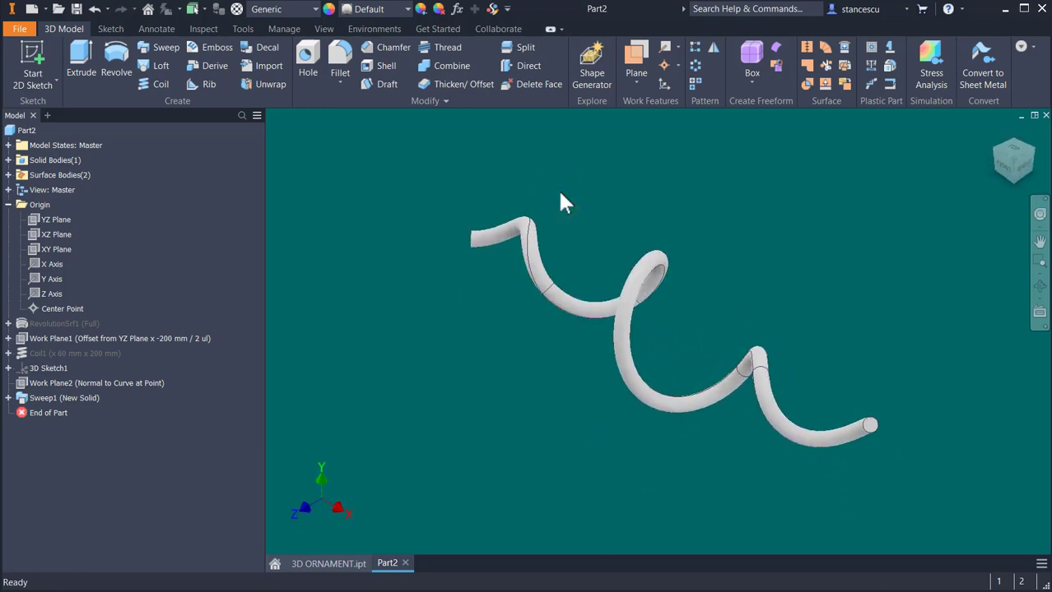
pyautogui.keyDown('shift'); pyautogui.moveTo(378, 264); pyautogui.dragTo(449, 294, button='middle'); pyautogui.keyUp('shift')
pyautogui.scroll(5, 345, 317)
pyautogui.moveTo(433, 346)
pyautogui.keyDown('shift'); pyautogui.mouseDown(button='middle')
pyautogui.moveTo(399, 225)
pyautogui.moveTo(437, 329)
pyautogui.mouseUp(button='middle'); pyautogui.keyUp('shift')
pyautogui.scroll(2, 437, 329)
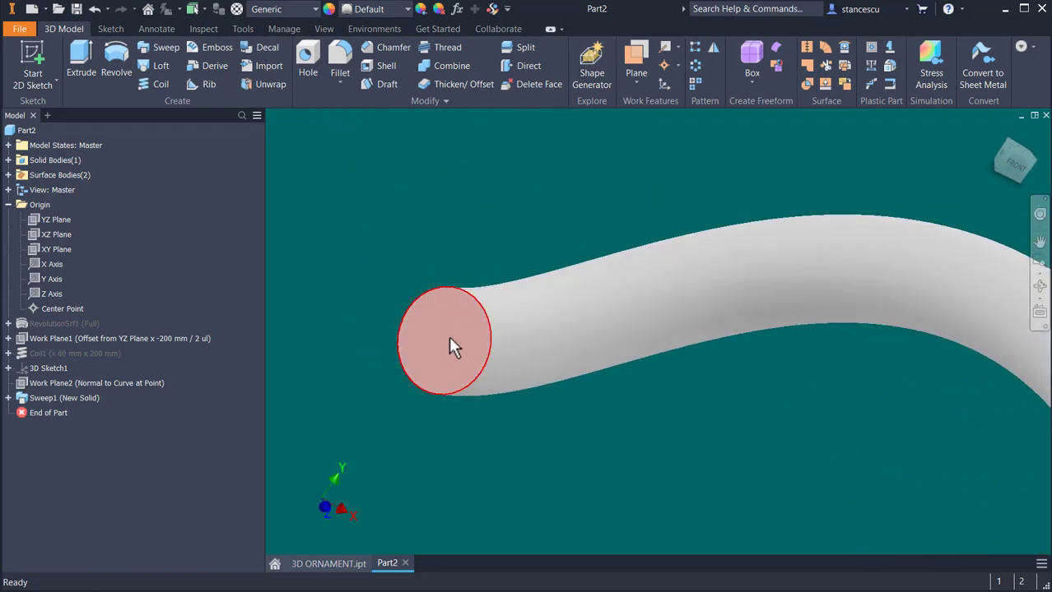
pyautogui.click(449, 336)
pyautogui.click(484, 330)
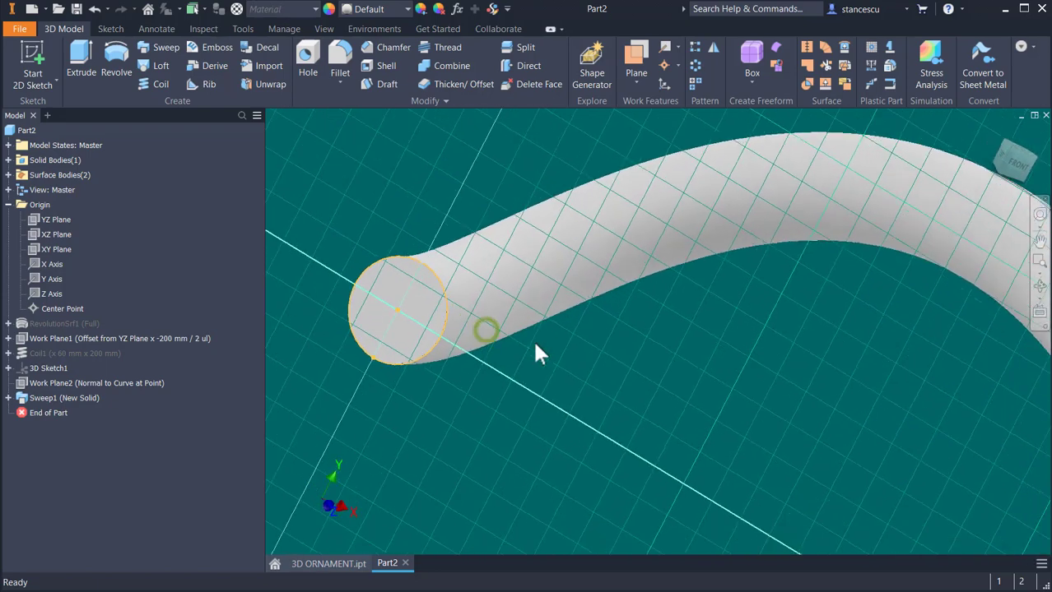
pyautogui.press('F2')
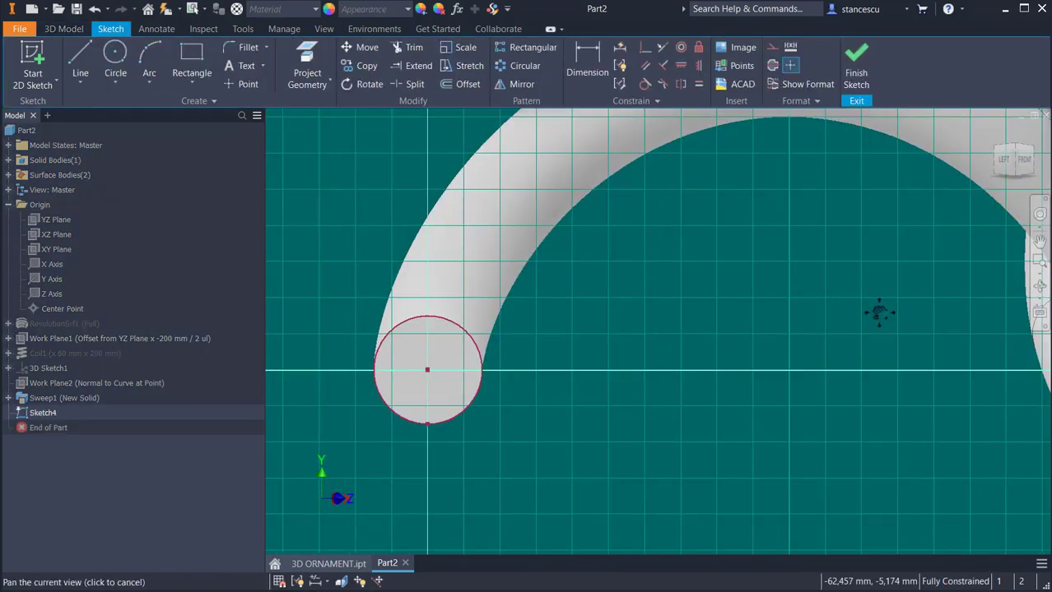
pyautogui.press('Escape')
pyautogui.moveTo(329, 282); pyautogui.dragTo(546, 453)
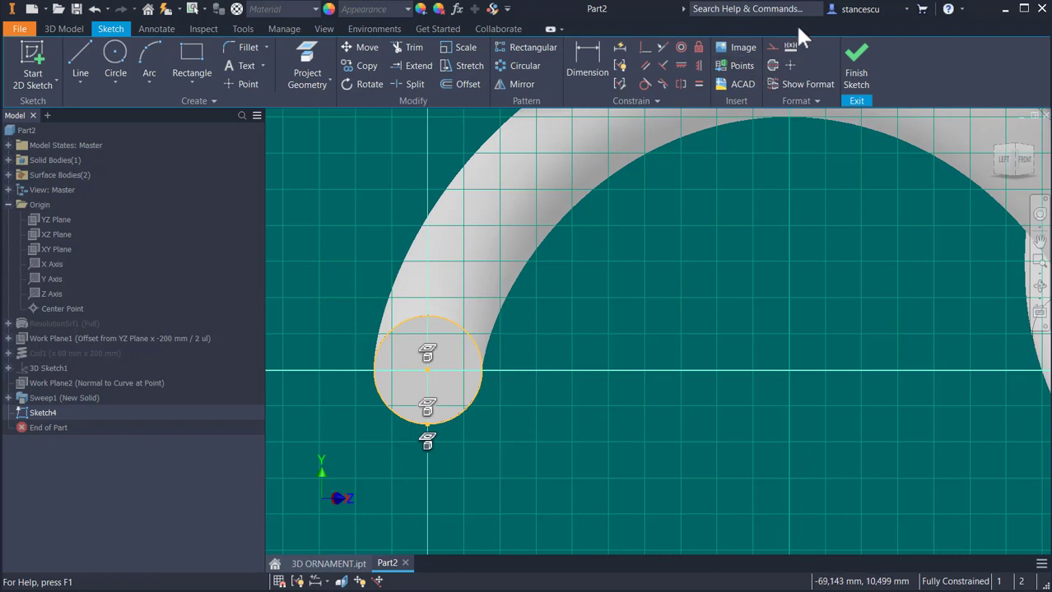
pyautogui.click(772, 47)
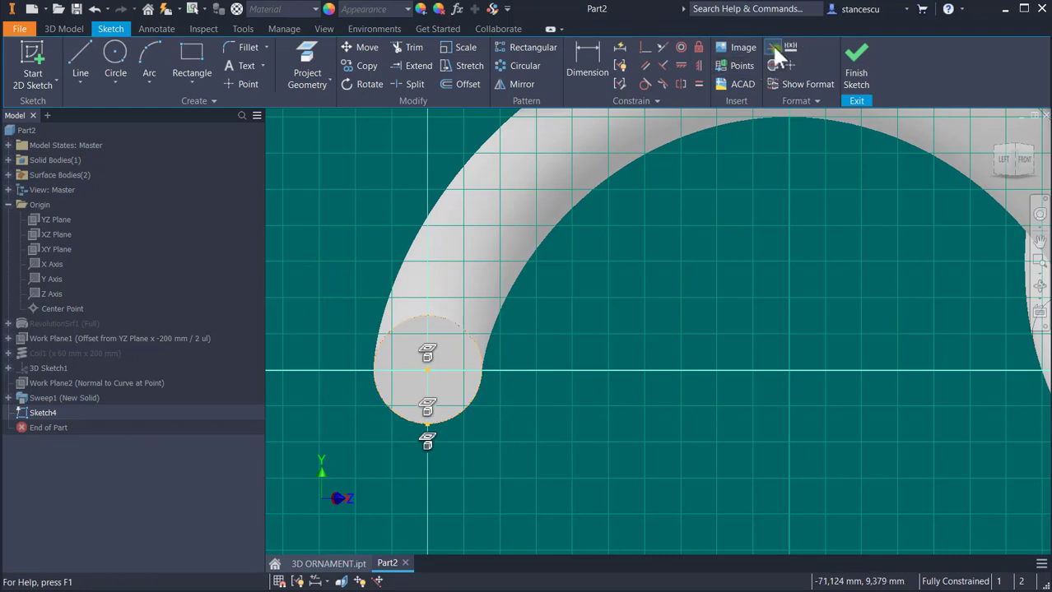
pyautogui.click(731, 222)
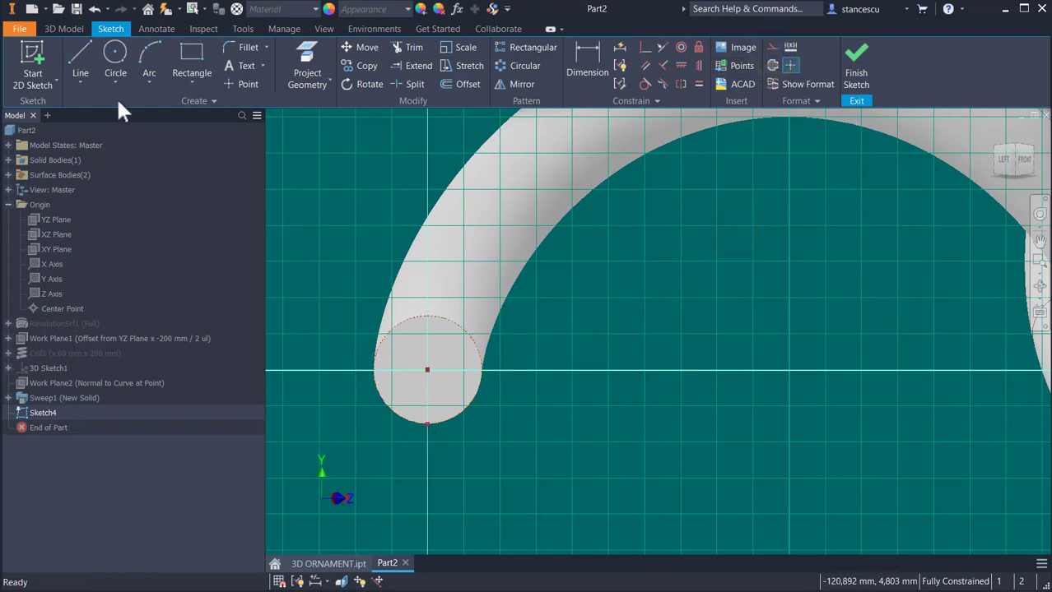
# Draw a vertical line through the centre of the projected circle and extend it to span the full diameter
pyautogui.click(79, 56)
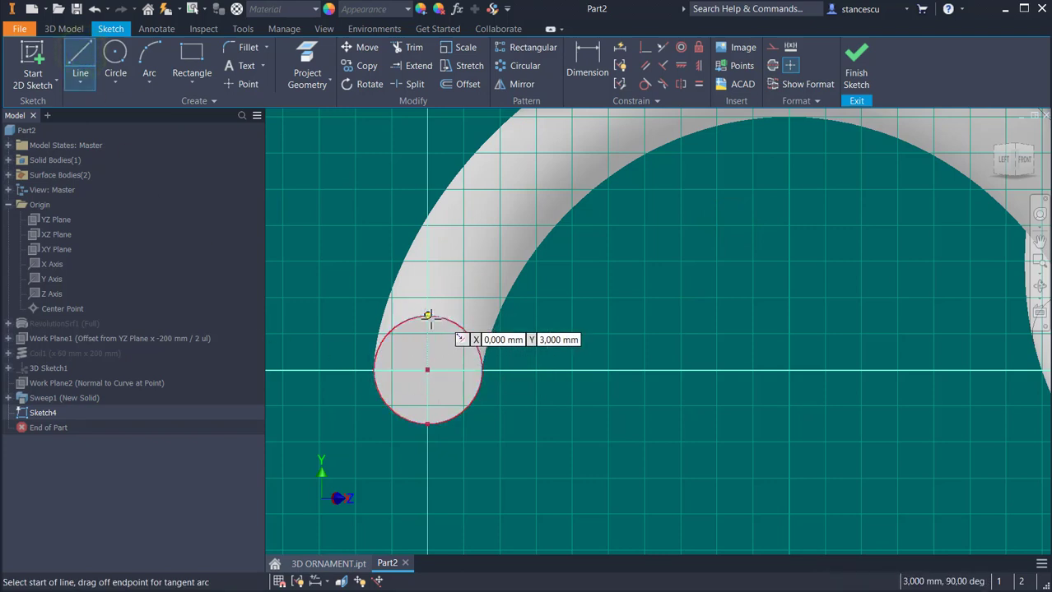
pyautogui.click(428, 321)
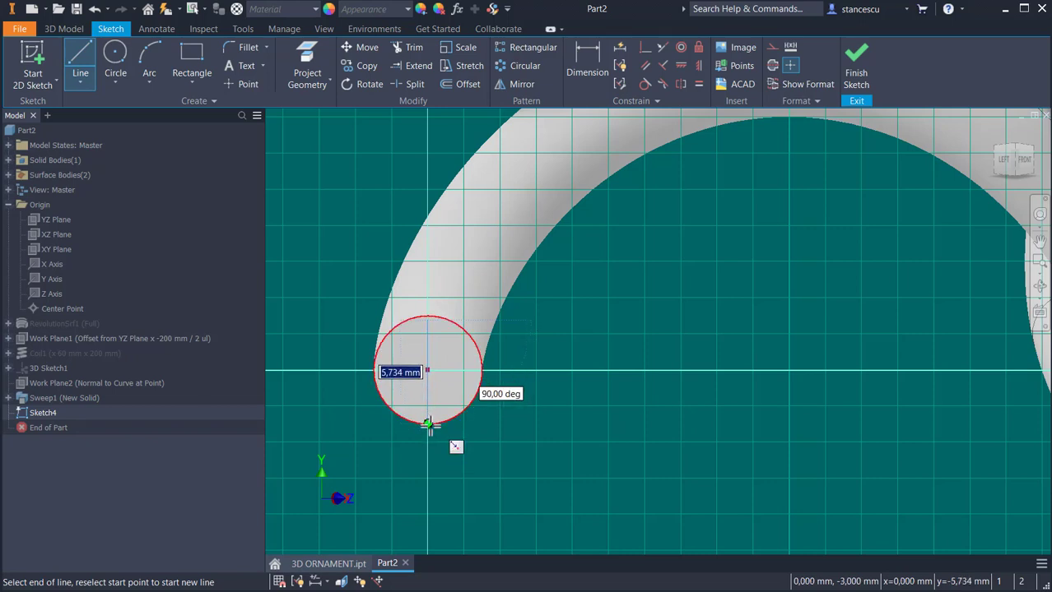
pyautogui.click(428, 424)
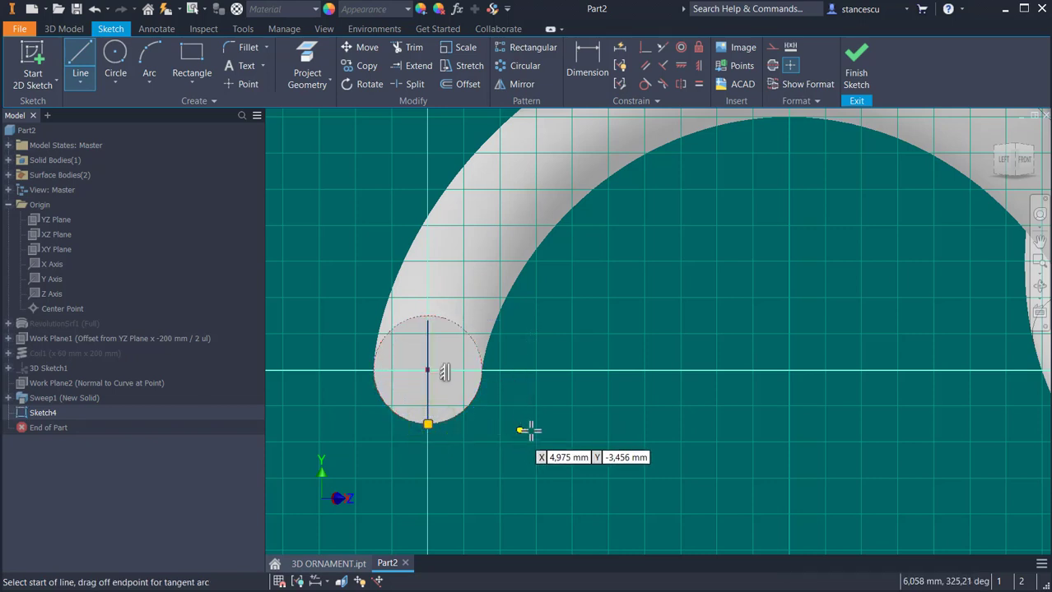
pyautogui.click(406, 65)
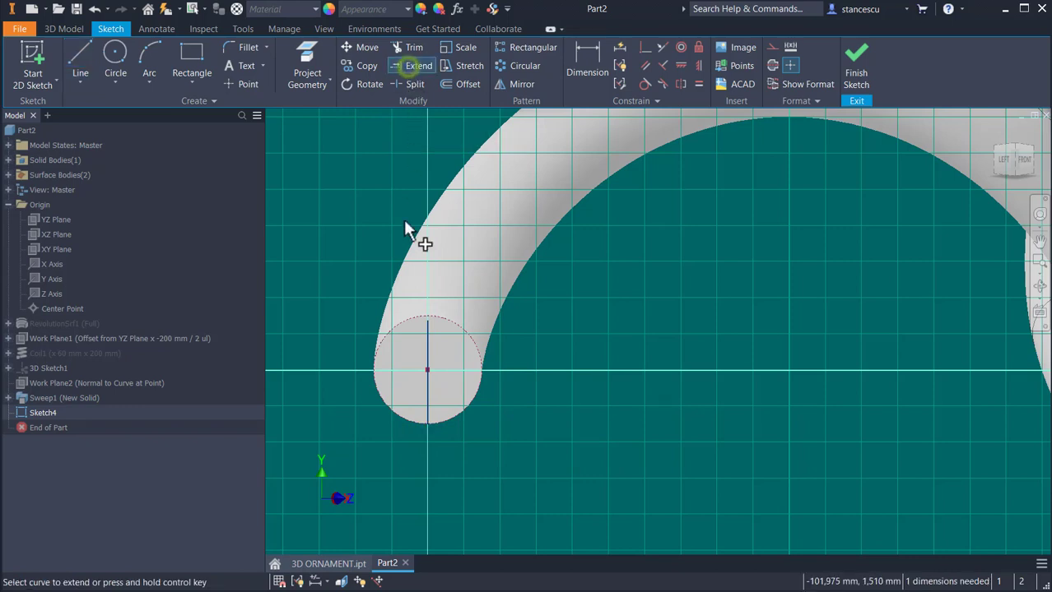
pyautogui.click(434, 338)
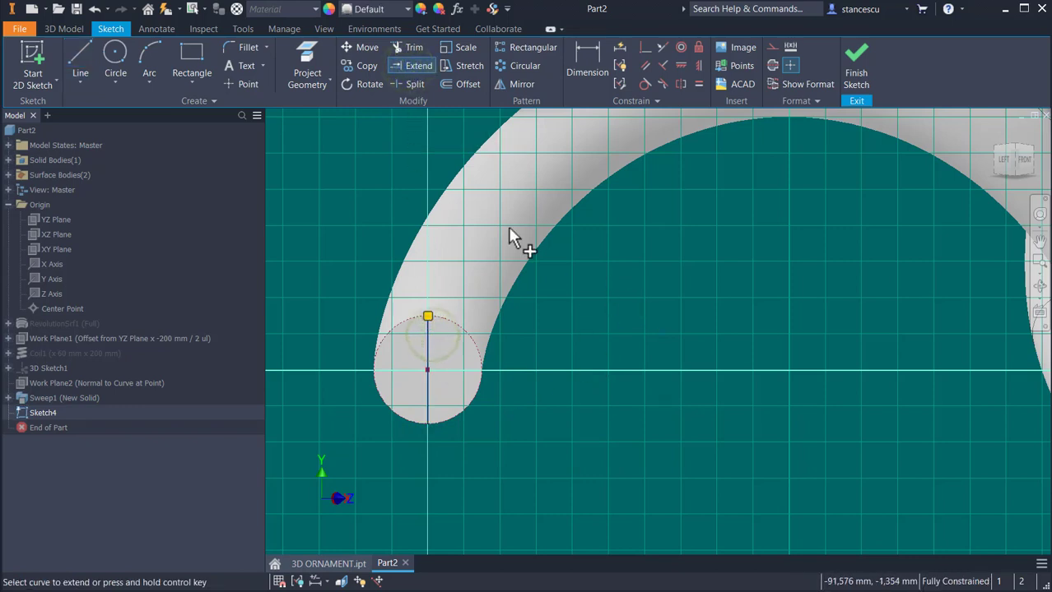
# Draw a three-point arc with a 3 mm radius between the line's endpoints, following one half of the projected circle
pyautogui.click(145, 64)
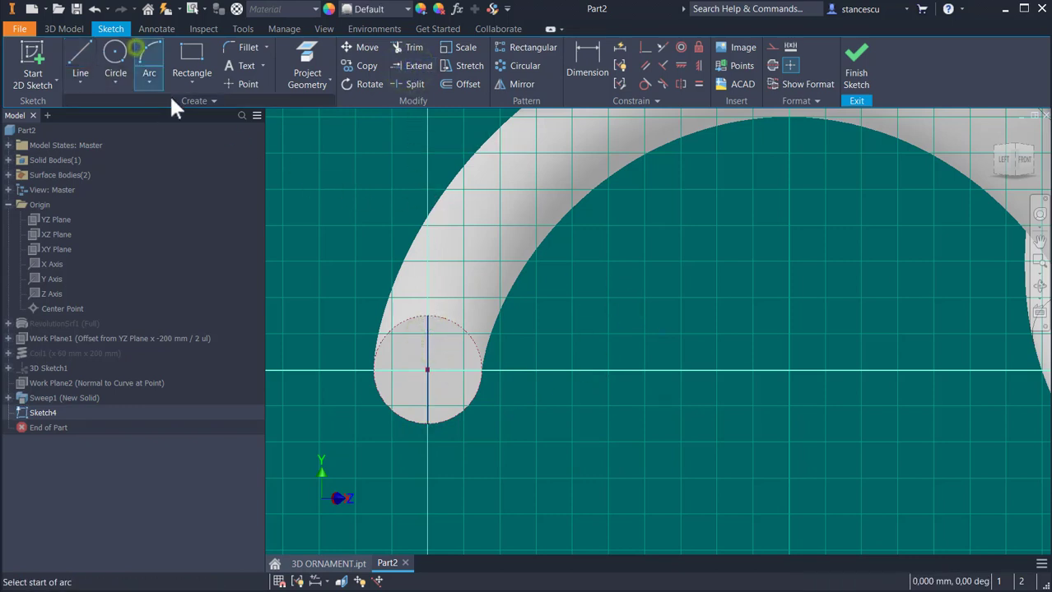
pyautogui.click(426, 318)
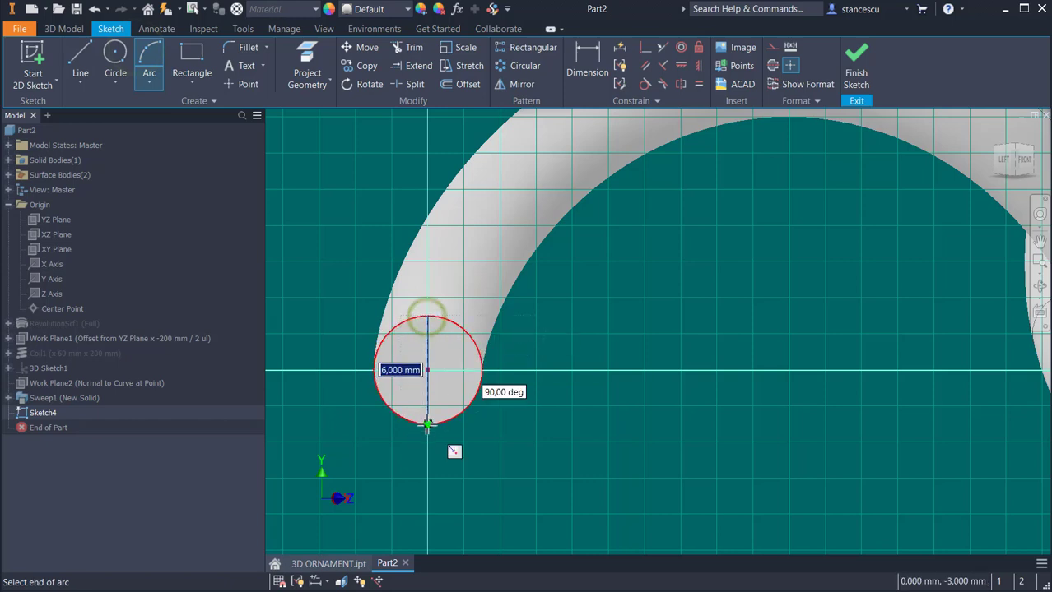
pyautogui.click(425, 424)
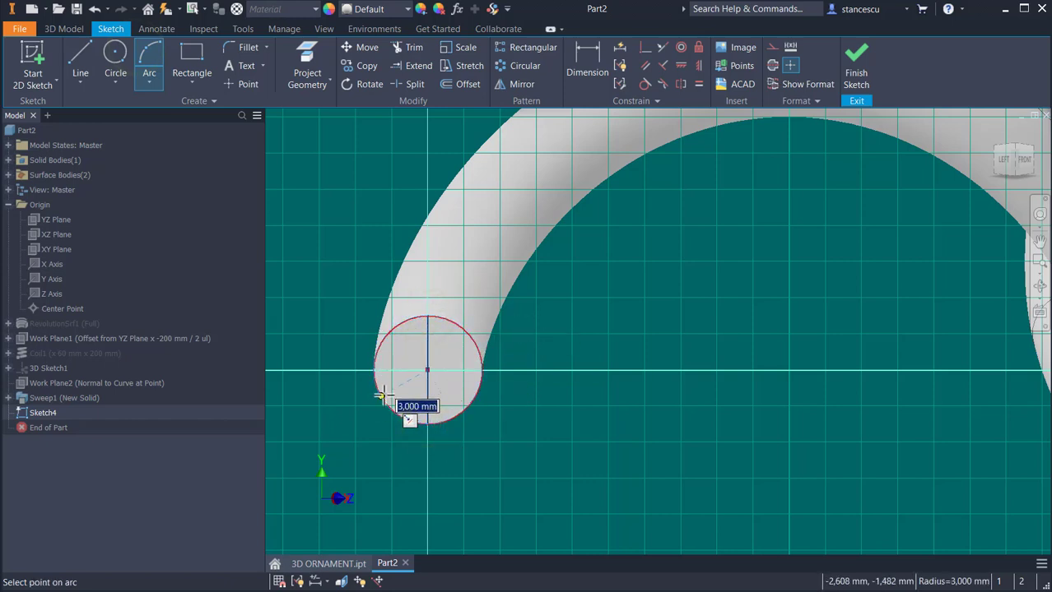
pyautogui.click(381, 397)
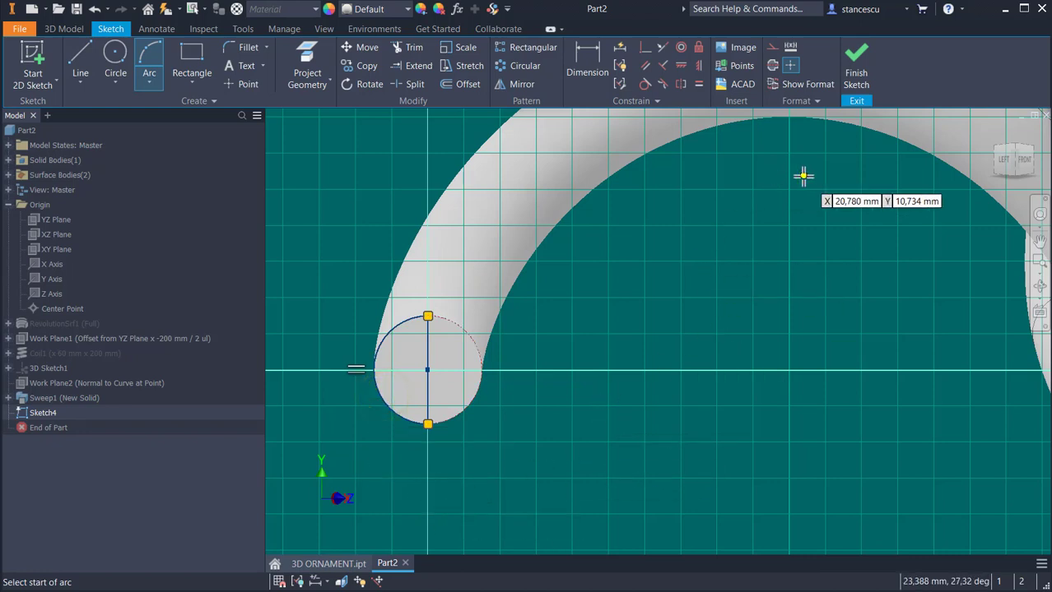
pyautogui.press('Escape')
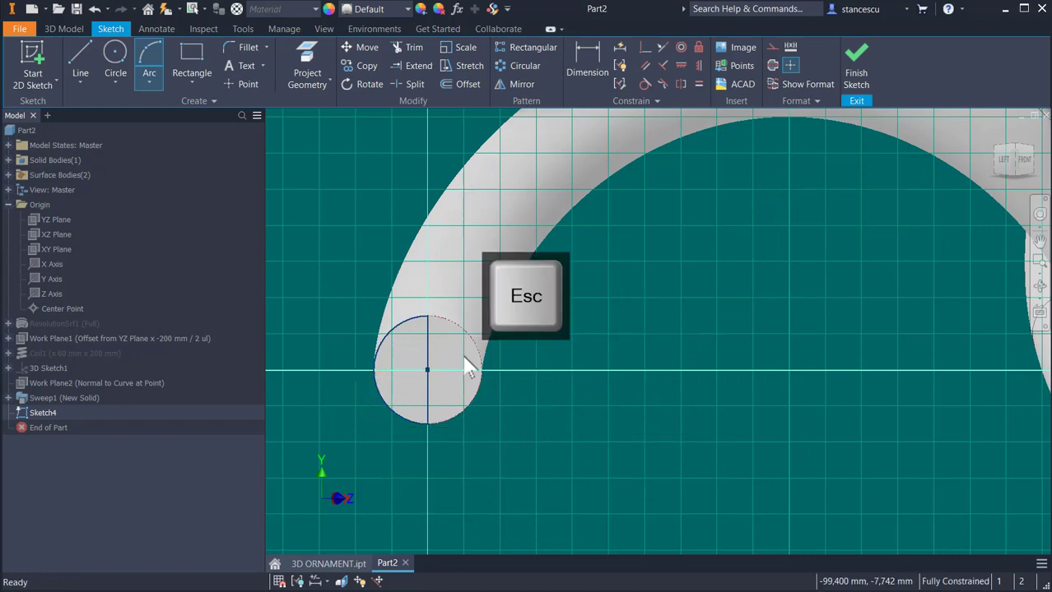
# Convert the vertical diameter line to a centerline and finish the sketch
pyautogui.click(427, 353)
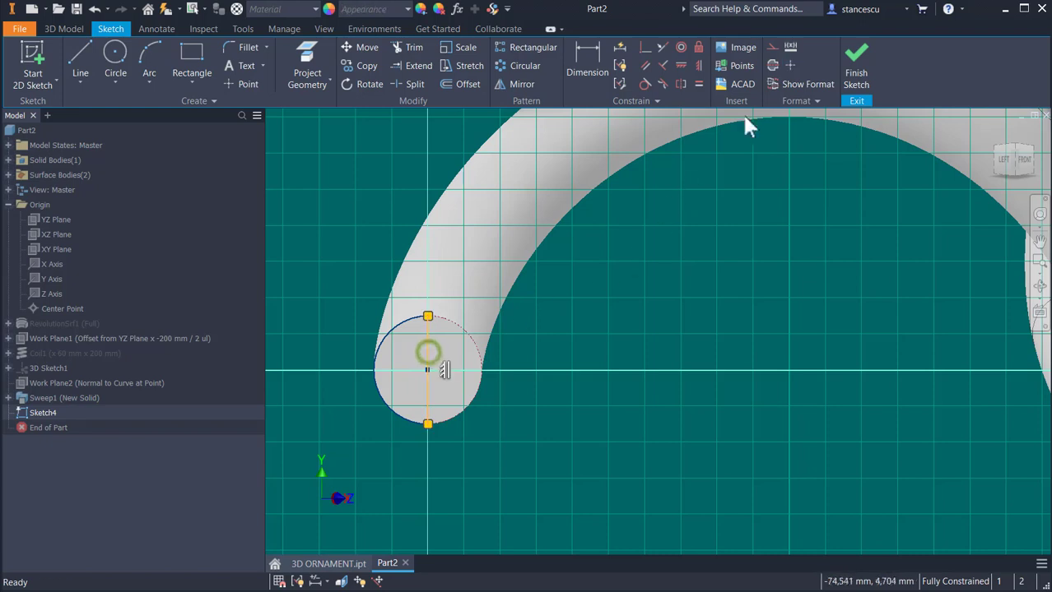
pyautogui.click(772, 65)
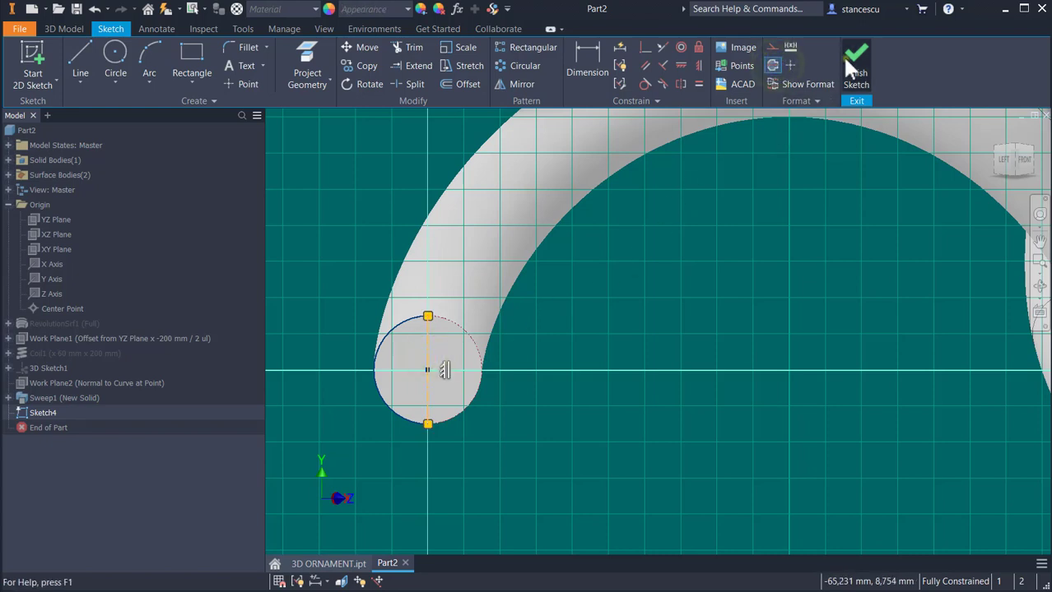
pyautogui.click(852, 68)
pyautogui.click(481, 207)
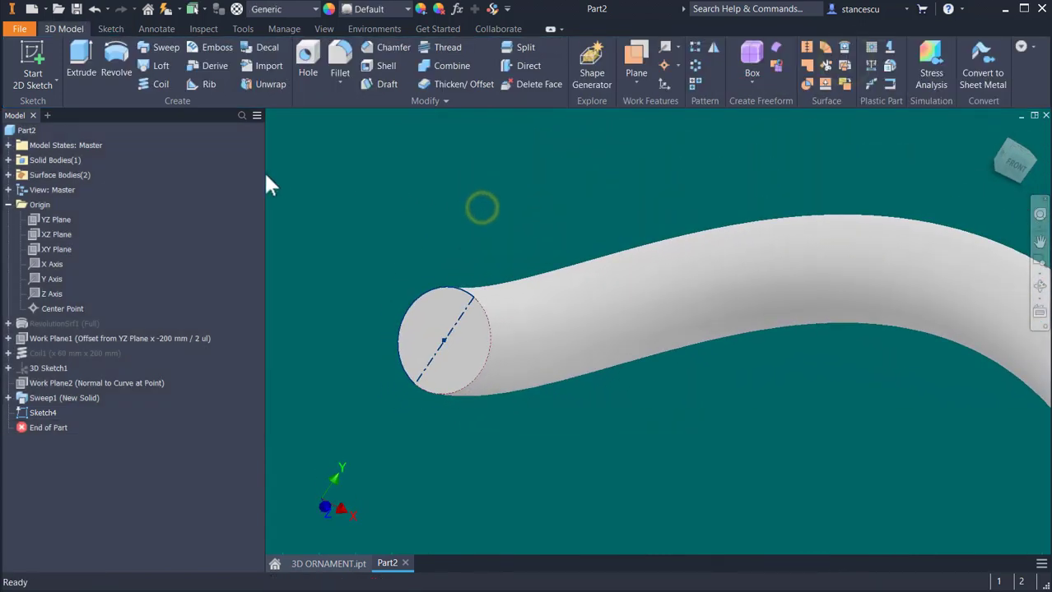
# Revolve the half circle 360 degrees about the centerline as a solid joined to the tube's end
pyautogui.click(116, 54)
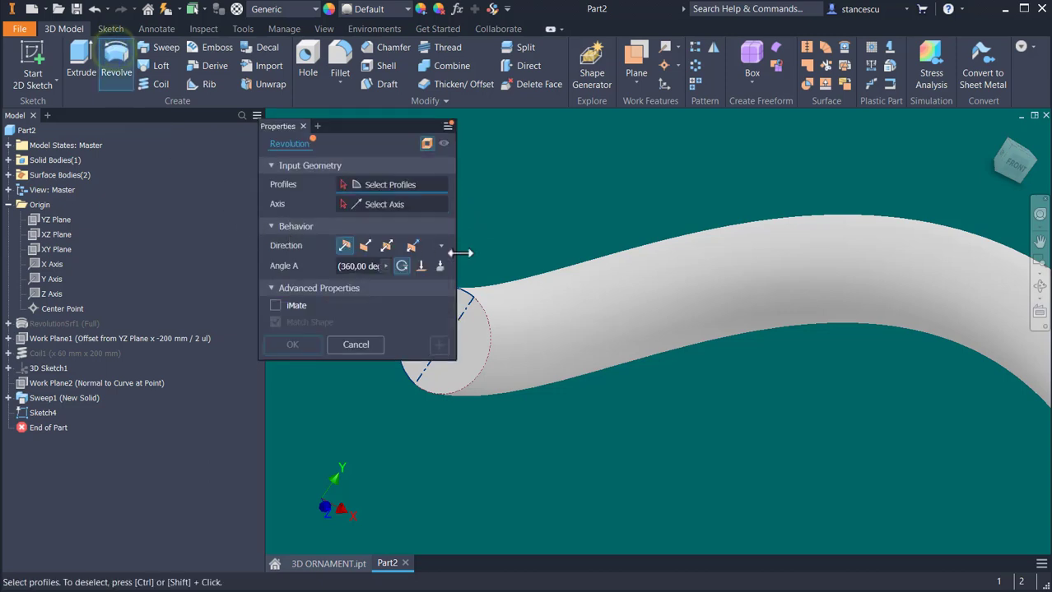
pyautogui.moveTo(499, 197); pyautogui.dragTo(610, 216, button='middle')
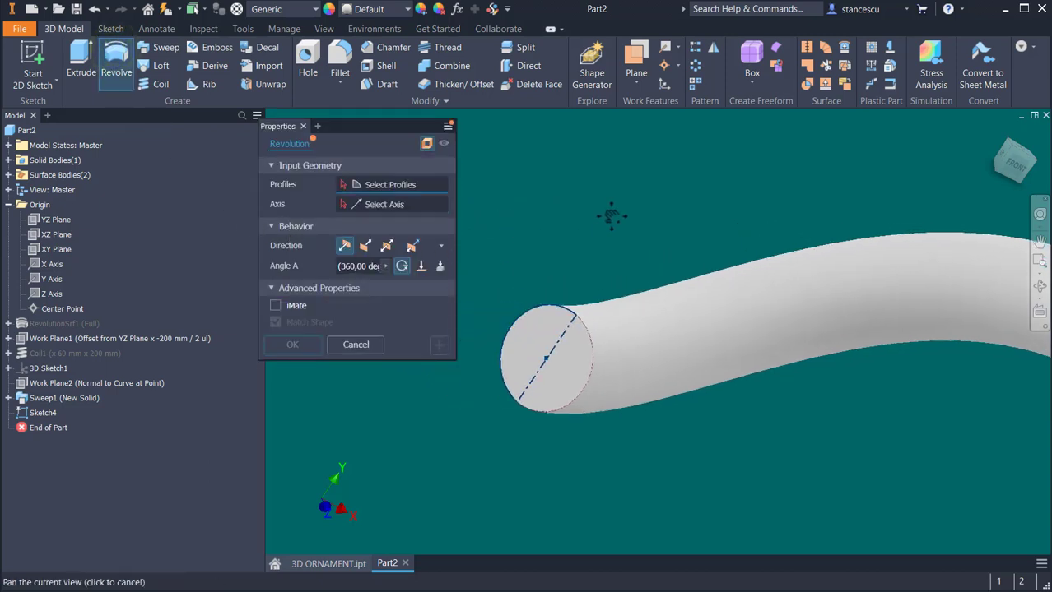
pyautogui.click(544, 309)
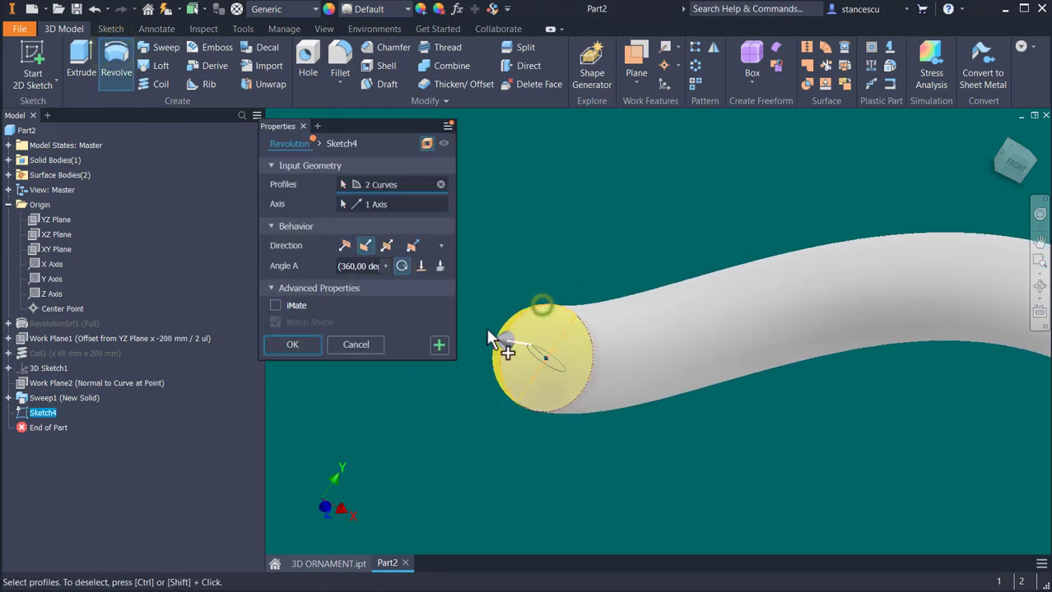
pyautogui.click(425, 145)
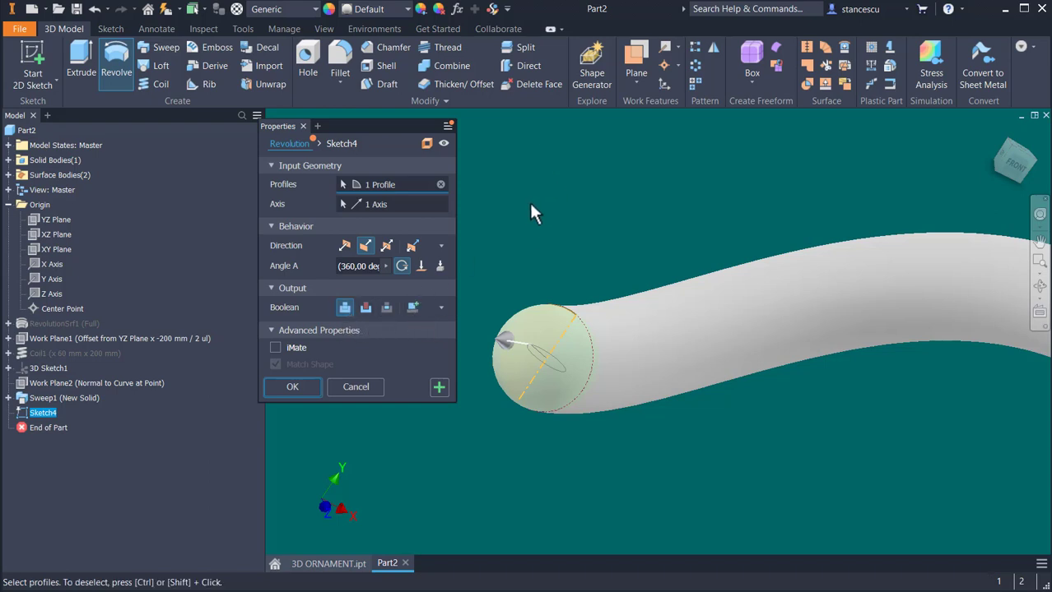
pyautogui.keyDown('shift'); pyautogui.moveTo(531, 204); pyautogui.dragTo(560, 233, button='middle'); pyautogui.keyUp('shift')
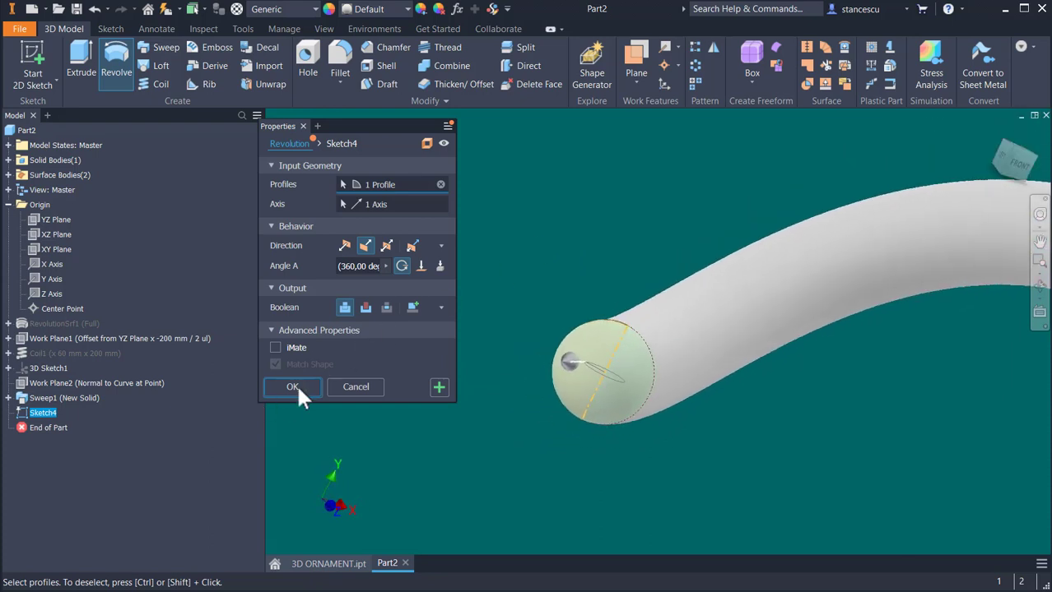
pyautogui.click(292, 386)
# Create a sketch on the flat face at the tube's other end and make its projected circular edge construction geometry
pyautogui.keyDown('shift'); pyautogui.moveTo(823, 350); pyautogui.dragTo(788, 362, button='middle'); pyautogui.keyUp('shift')
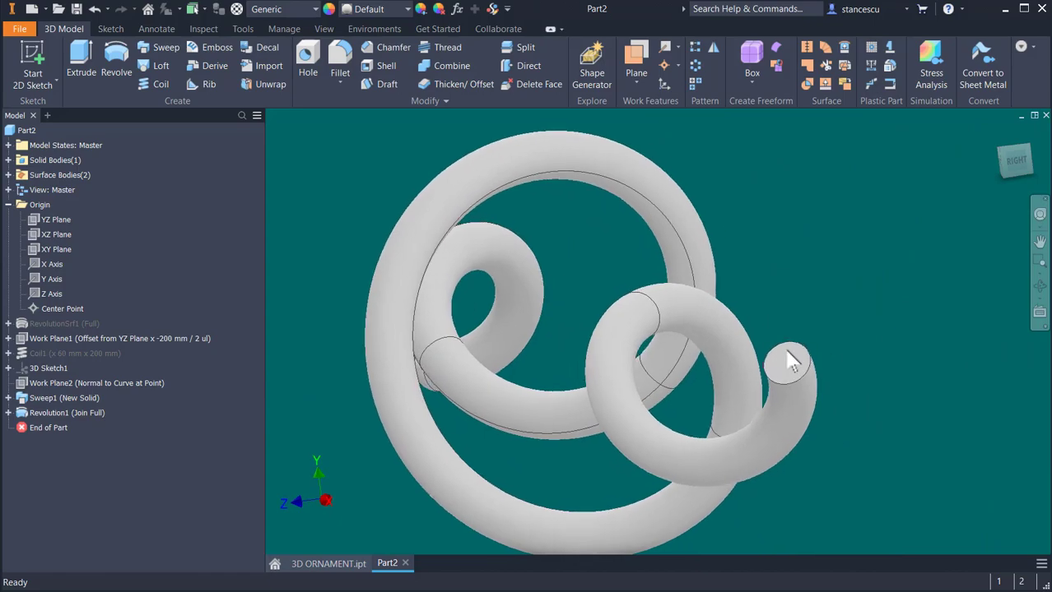
pyautogui.click(788, 364)
pyautogui.click(813, 357)
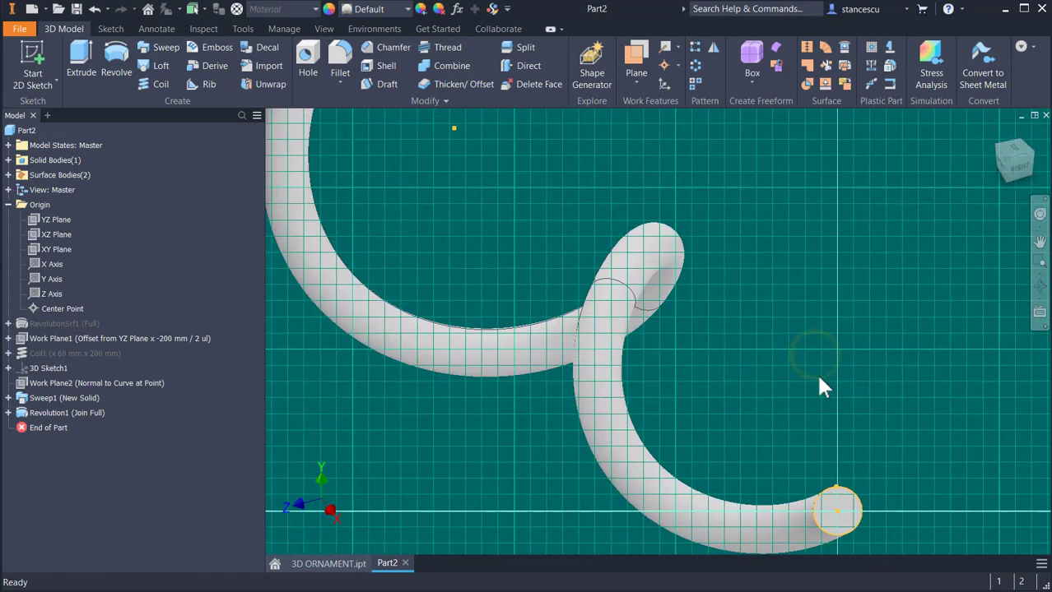
pyautogui.moveTo(796, 436); pyautogui.dragTo(634, 336, button='middle')
pyautogui.moveTo(634, 327); pyautogui.dragTo(769, 460)
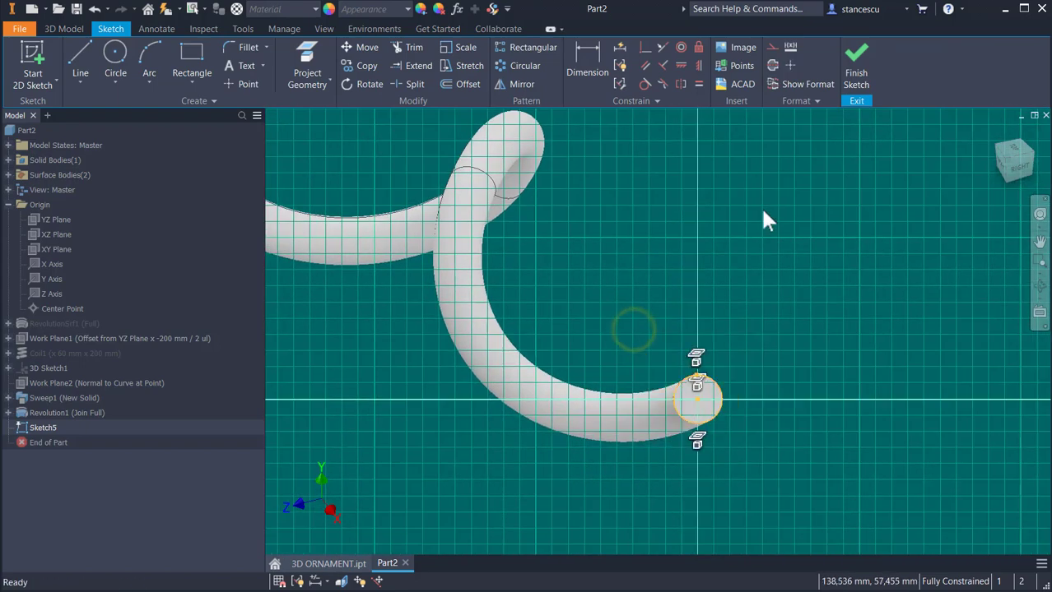
pyautogui.click(773, 47)
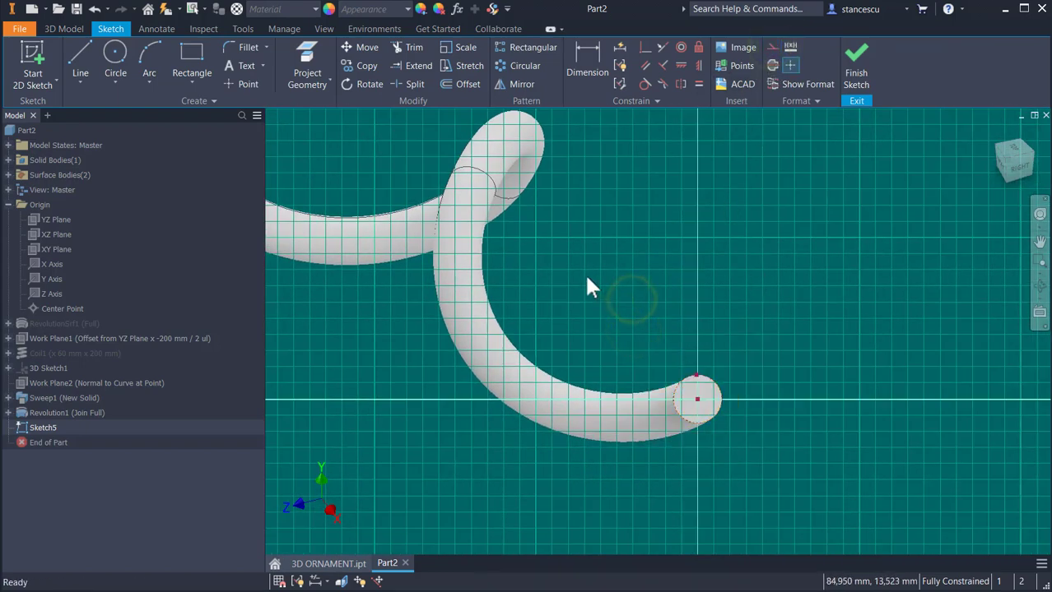
# Draw a slanted centerline across the projected circle and constrain it to pass through the circle's centre
pyautogui.click(70, 54)
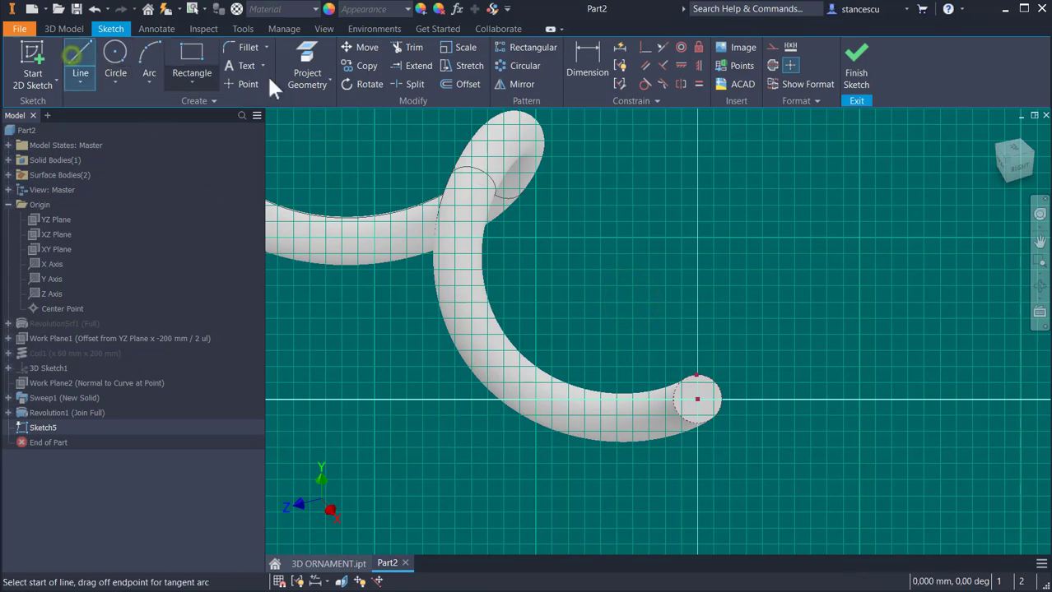
pyautogui.click(771, 66)
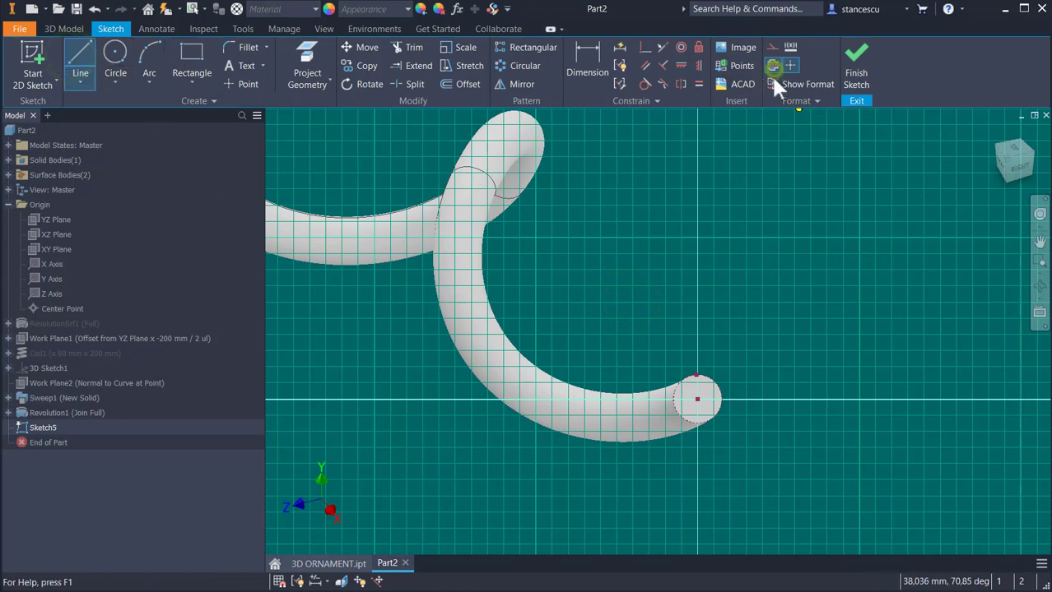
pyautogui.scroll(2, 741, 379)
pyautogui.scroll(4, 757, 494)
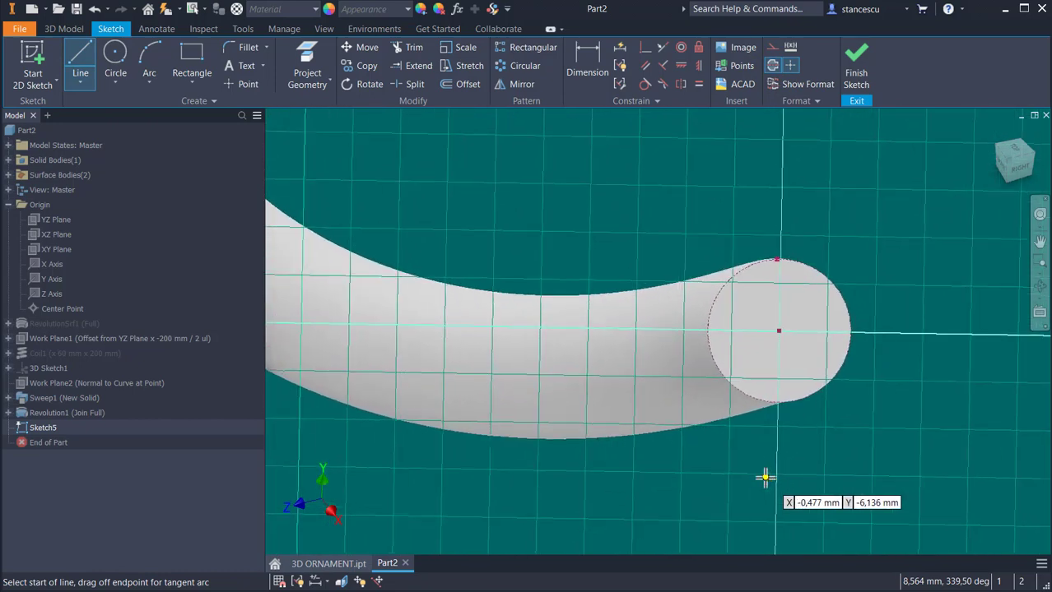
pyautogui.click(724, 372)
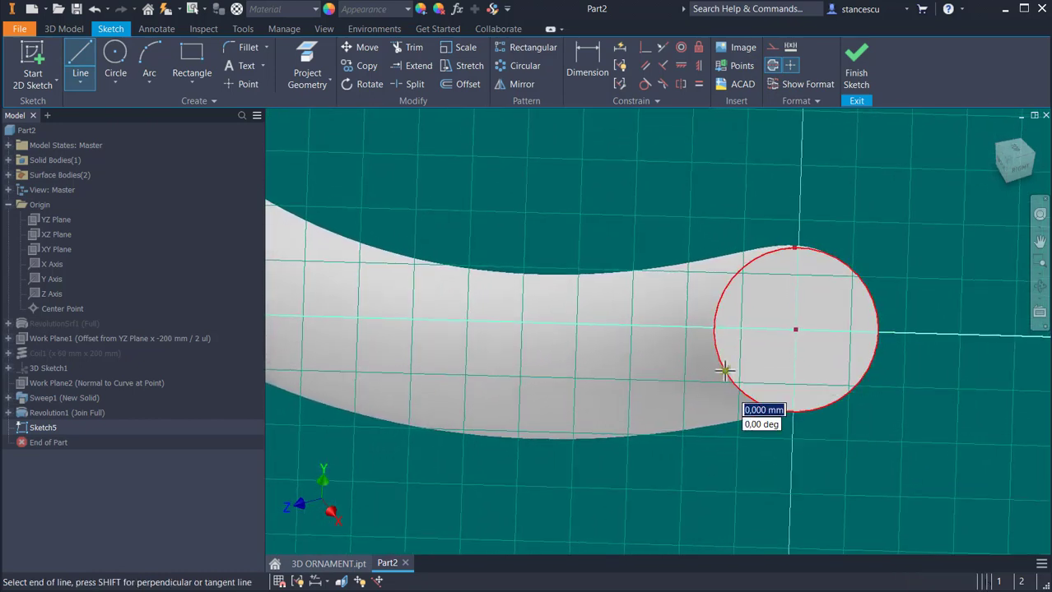
pyautogui.click(860, 281)
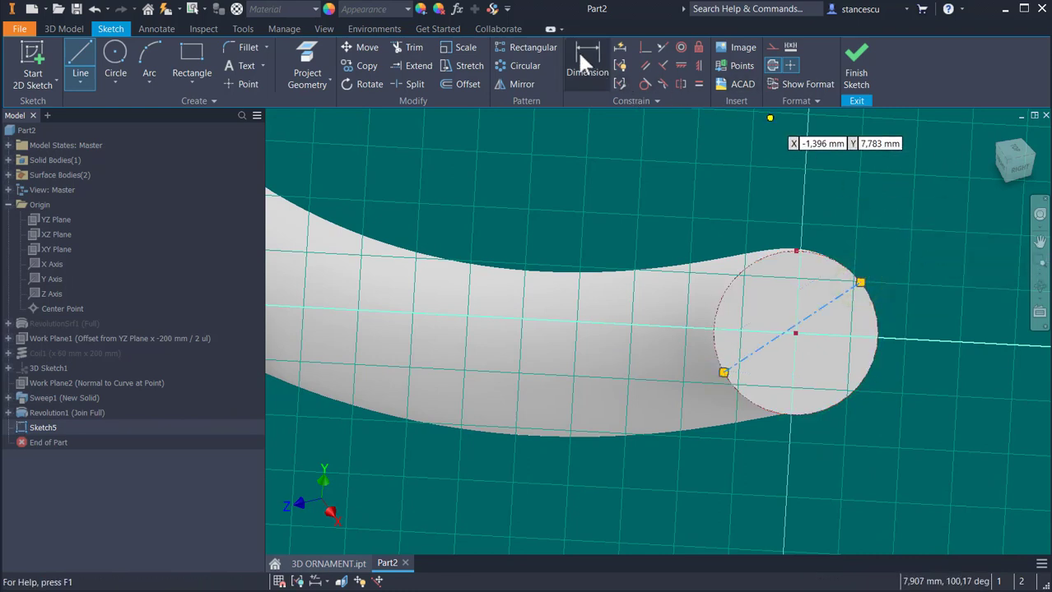
pyautogui.click(646, 48)
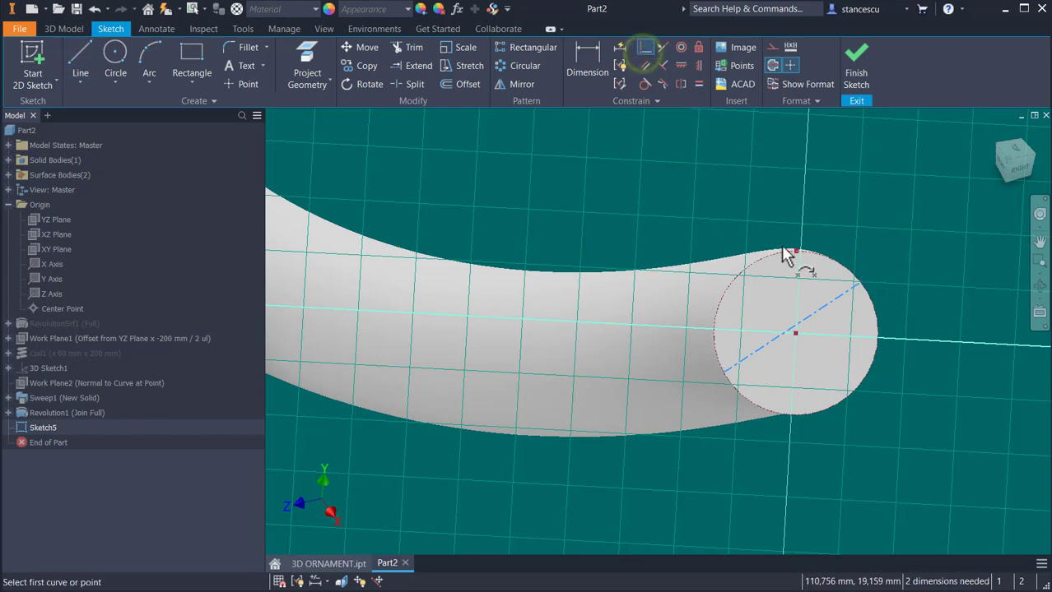
pyautogui.click(823, 318)
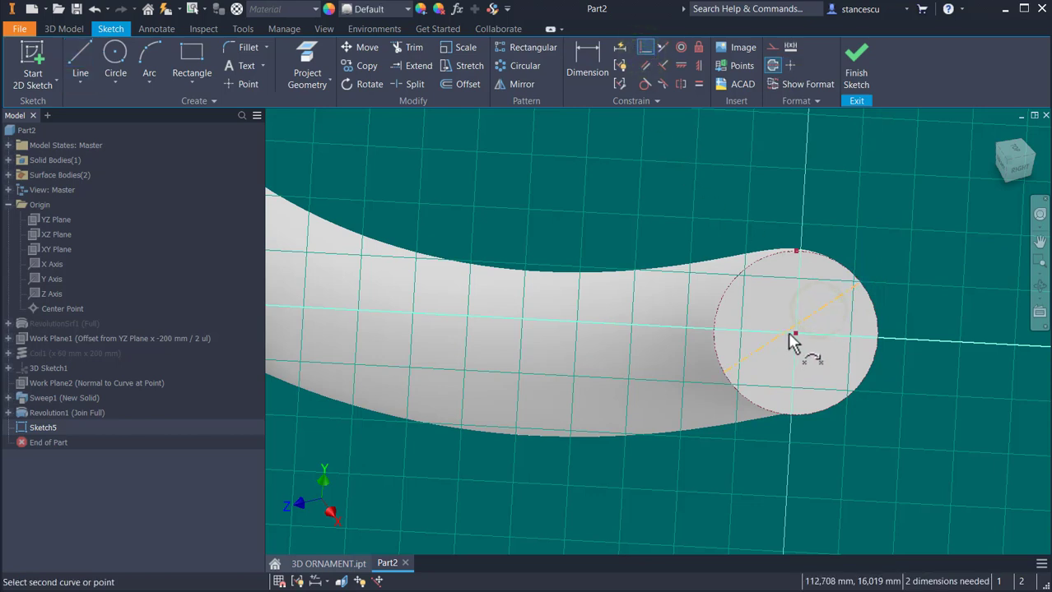
pyautogui.click(797, 335)
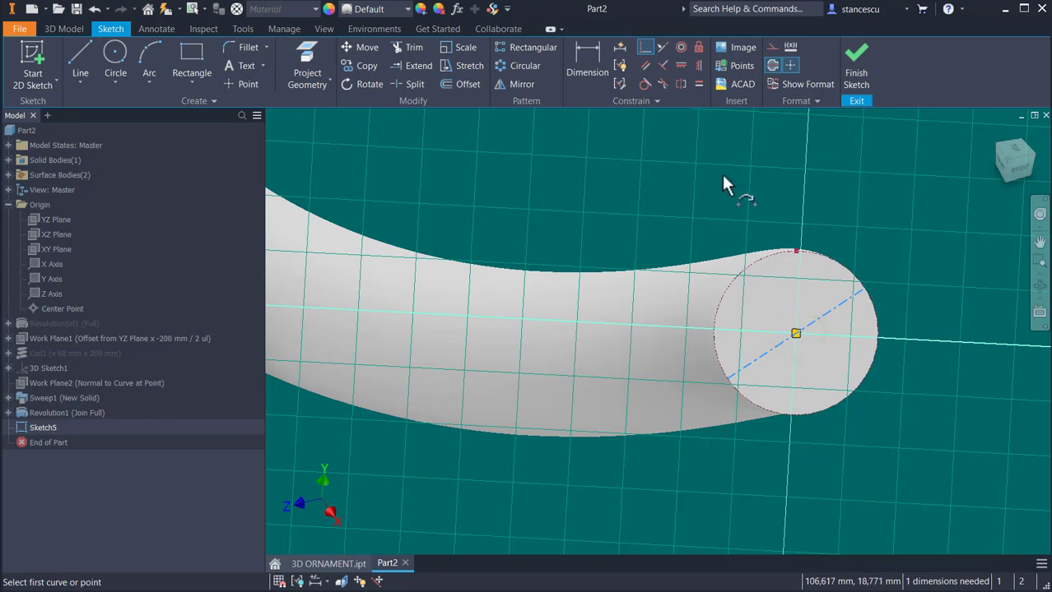
# Draw a three-point arc of 3 mm radius between the centerline's endpoints along half of the projected circle, and finish the sketch
pyautogui.click(150, 56)
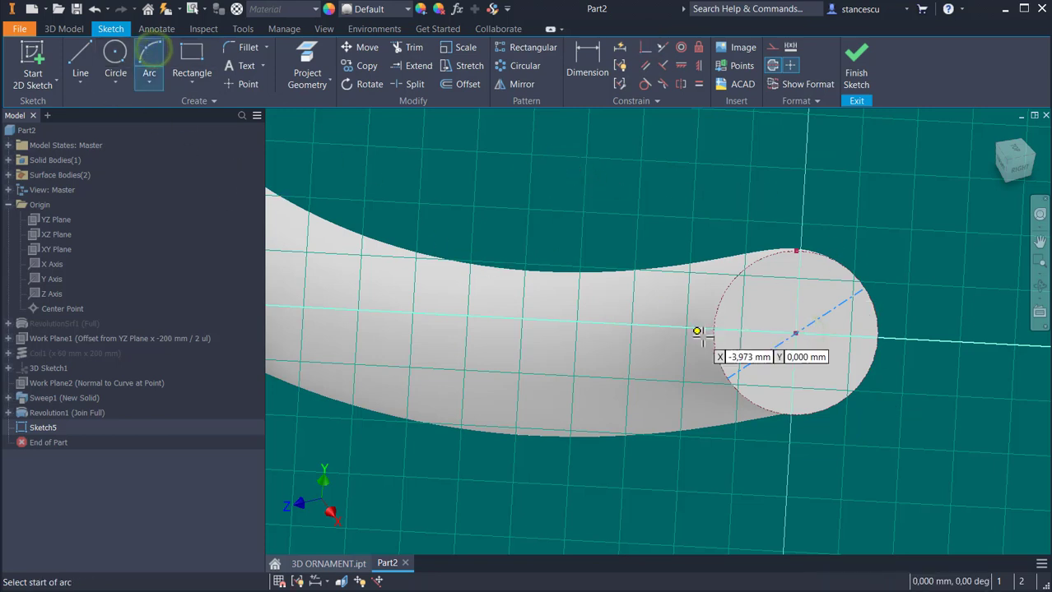
pyautogui.click(727, 379)
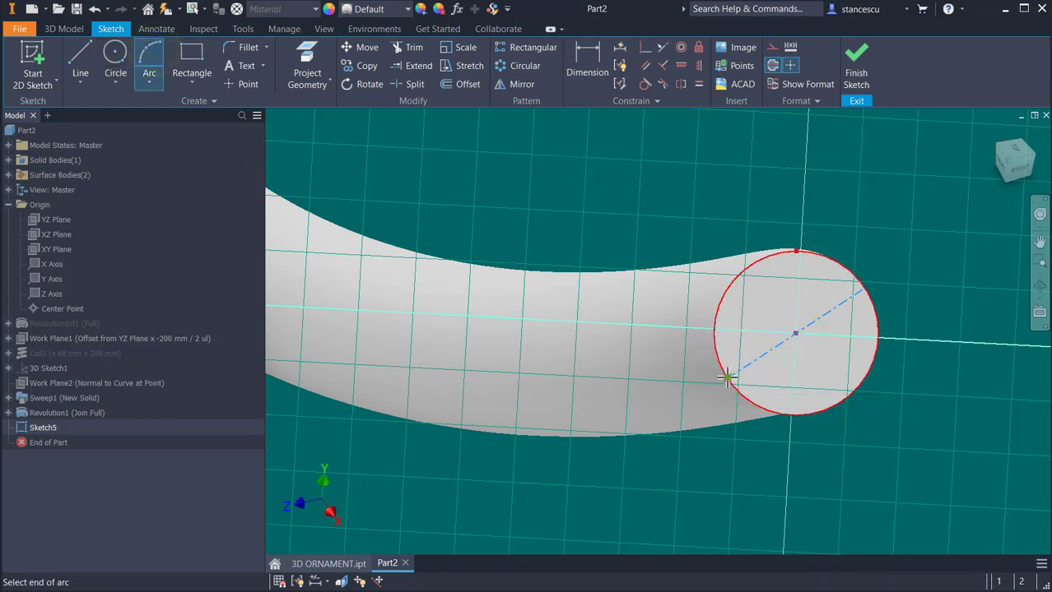
pyautogui.click(864, 287)
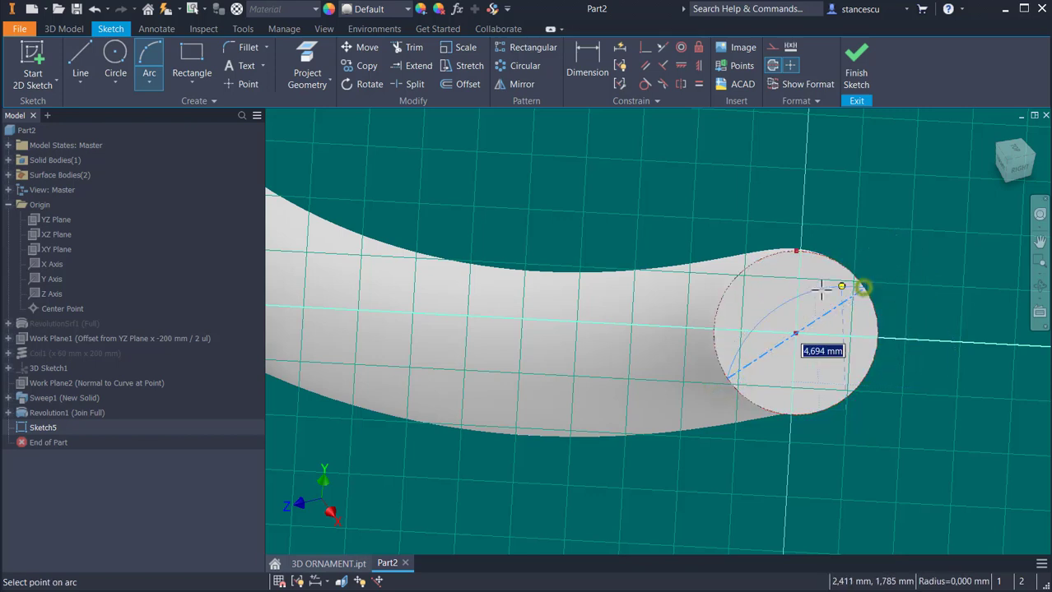
pyautogui.click(750, 263)
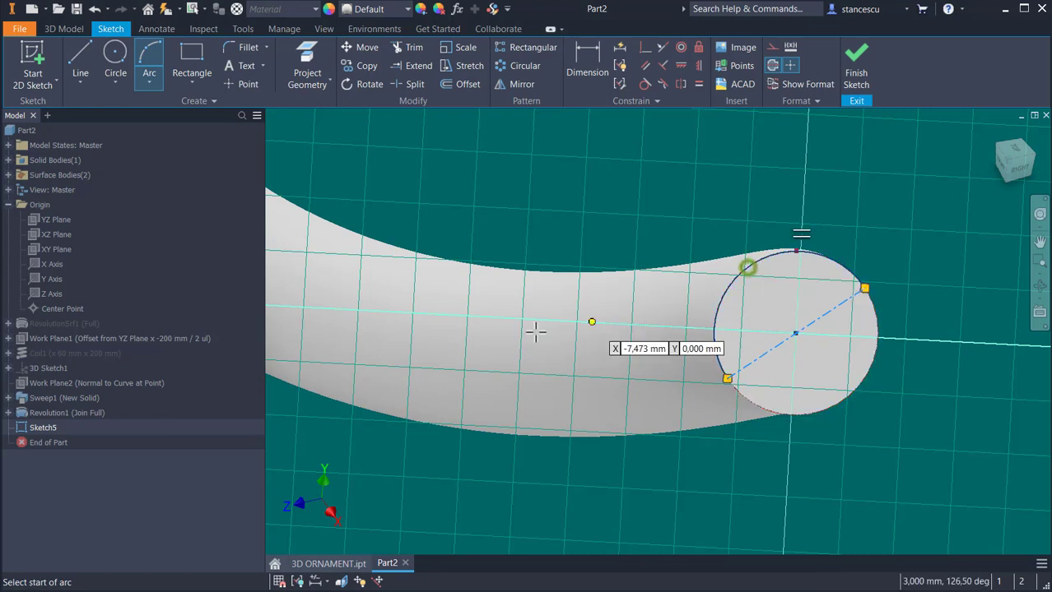
pyautogui.click(856, 71)
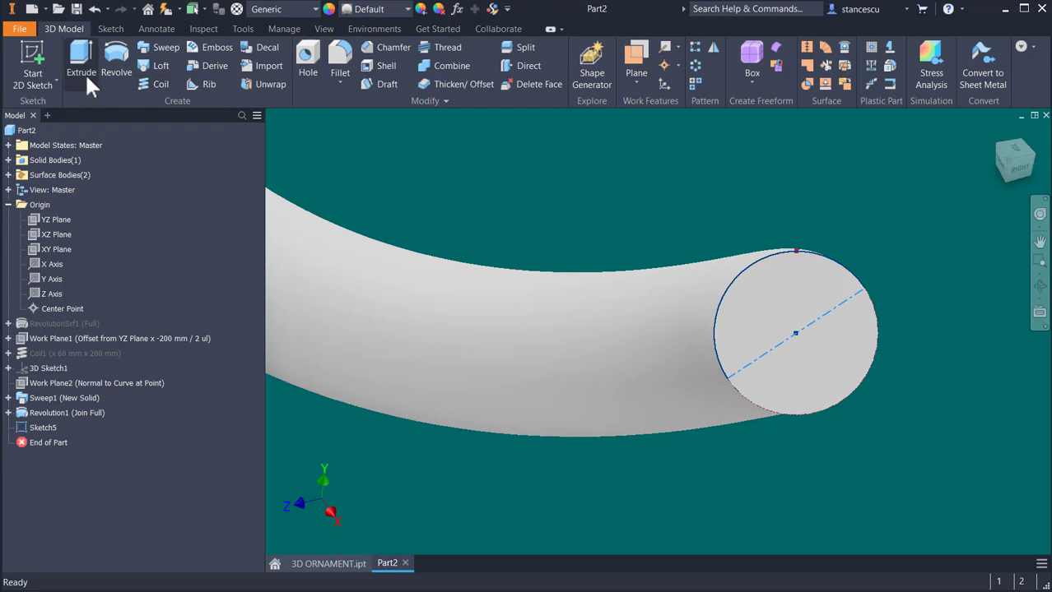
# Revolve the second half circle 360 degrees about its centerline, joining it to the tube as a rounded end
pyautogui.click(106, 56)
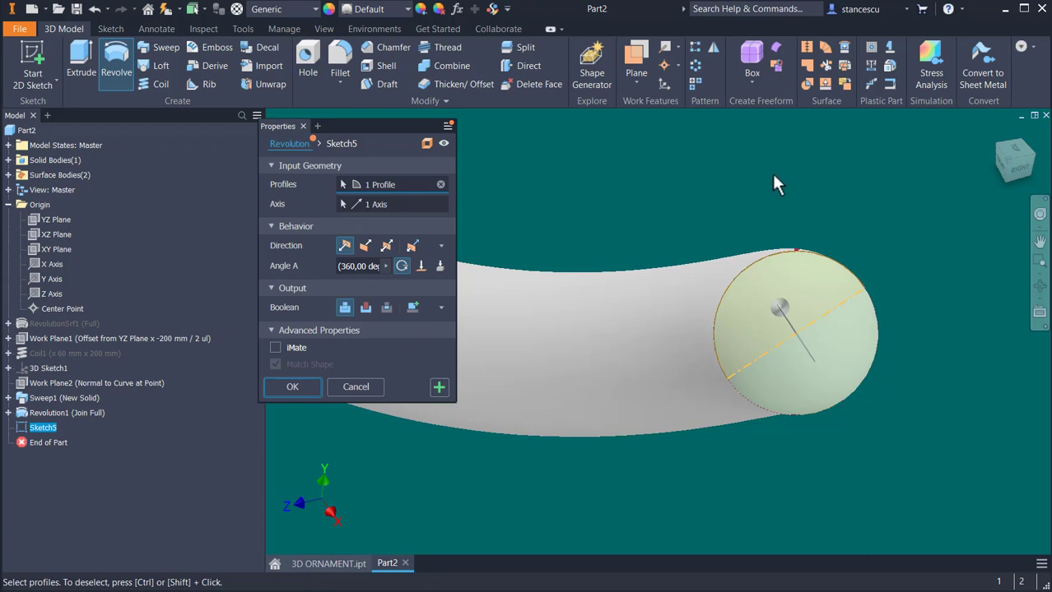
pyautogui.keyDown('shift'); pyautogui.moveTo(849, 148); pyautogui.dragTo(322, 425, button='middle'); pyautogui.keyUp('shift')
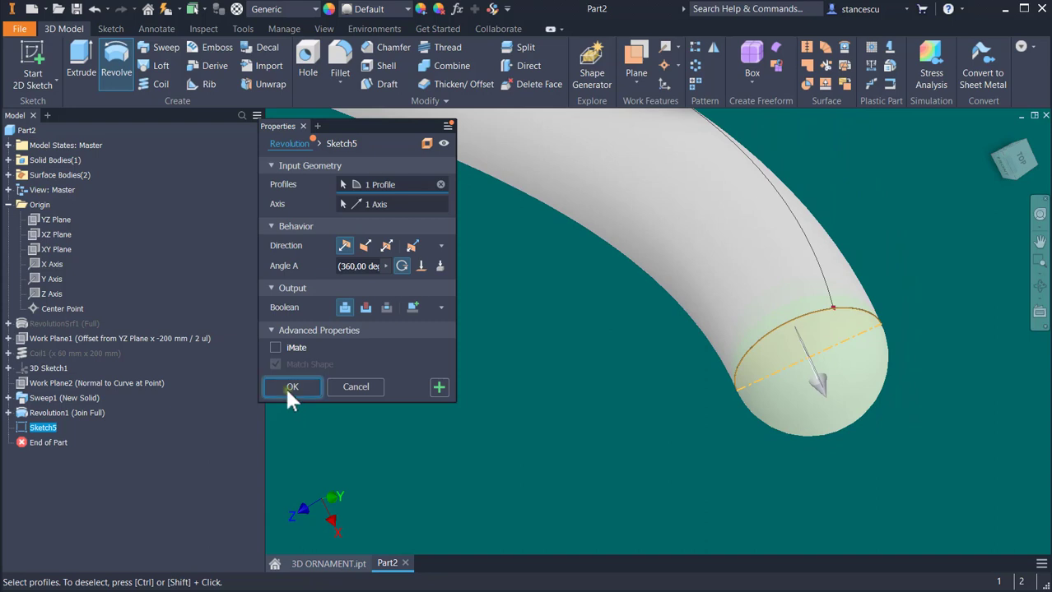
pyautogui.click(288, 391)
# Assign a Stainless Steel material to the whole part
pyautogui.press('F6')
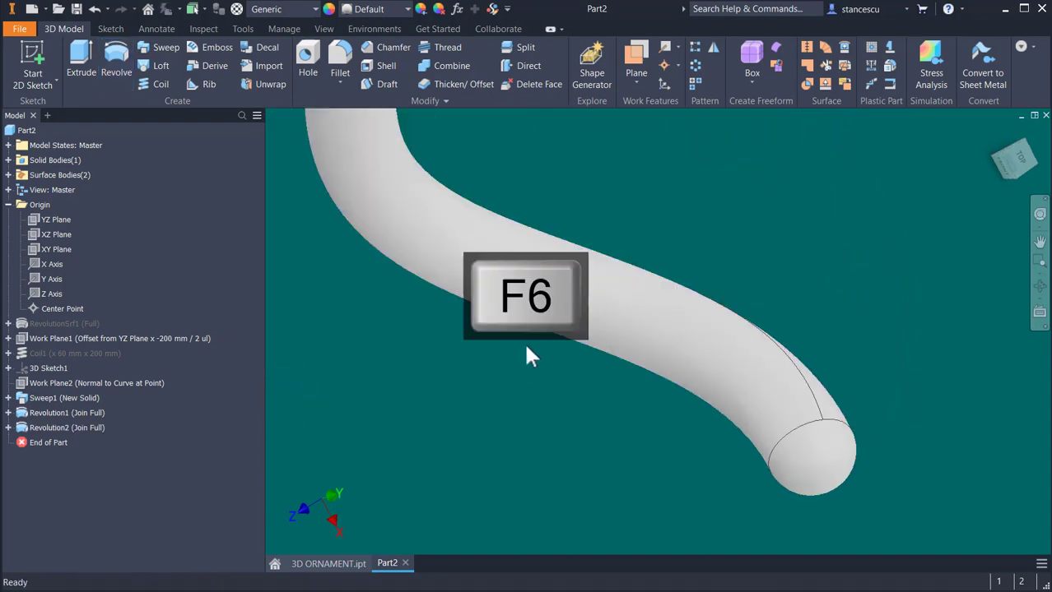
pyautogui.click(274, 14)
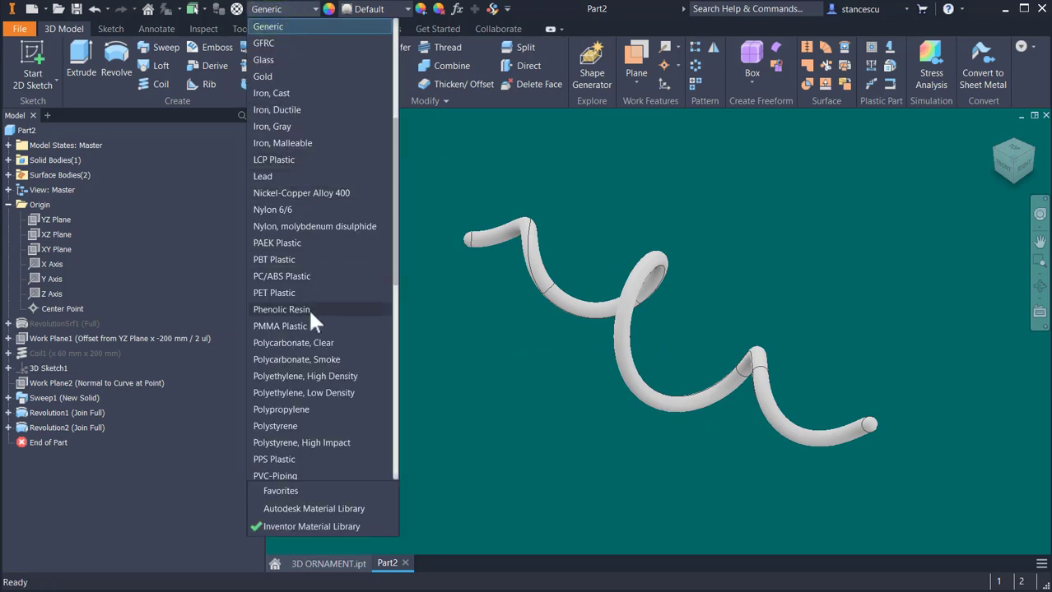
pyautogui.scroll(-8, 308, 307)
pyautogui.click(296, 227)
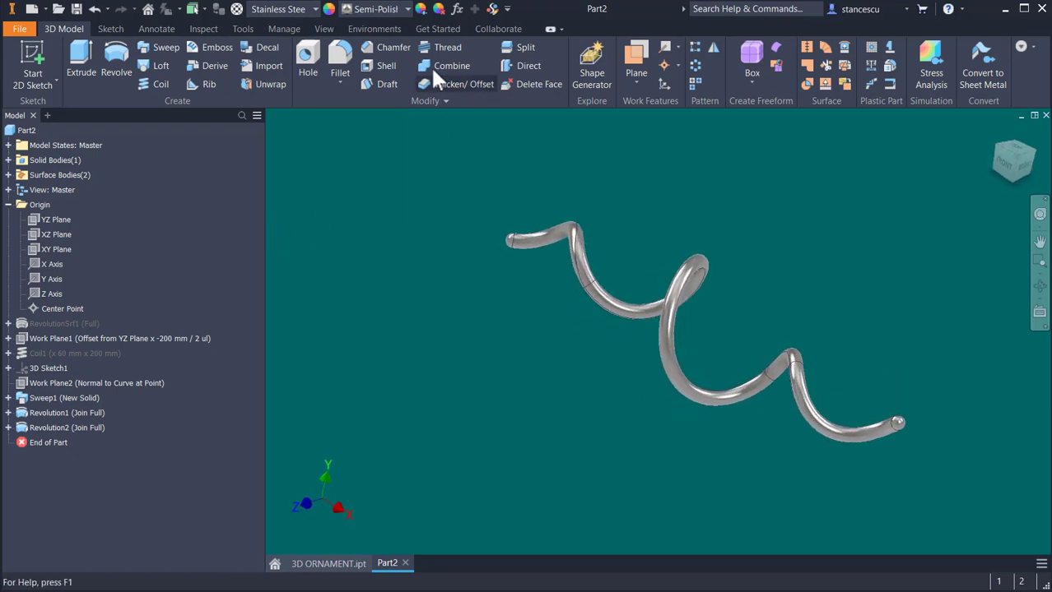
# Change the visual style to Shaded so the model displays without edges
pyautogui.click(324, 29)
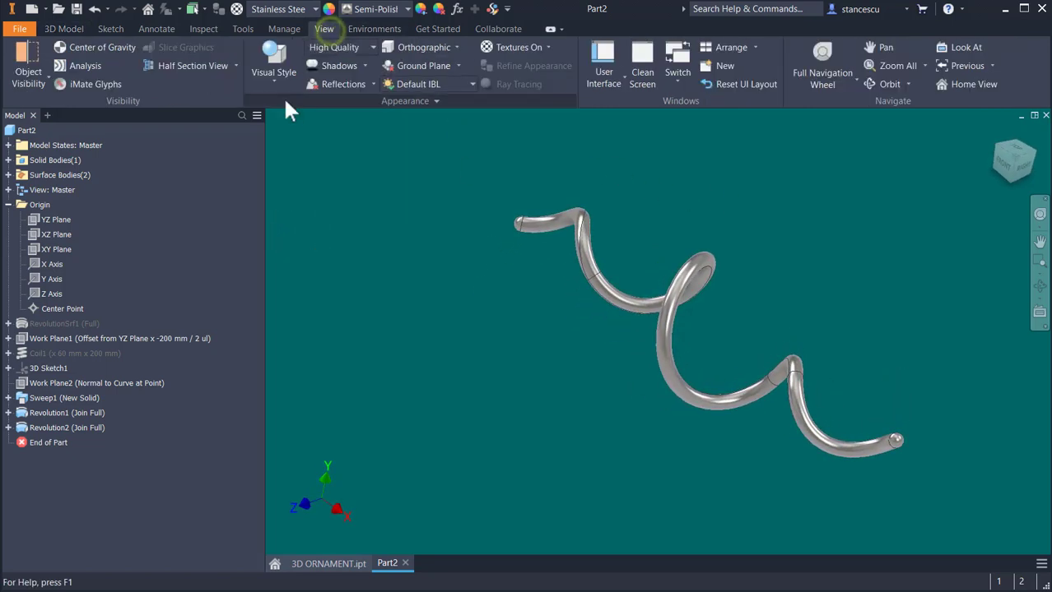
pyautogui.click(265, 73)
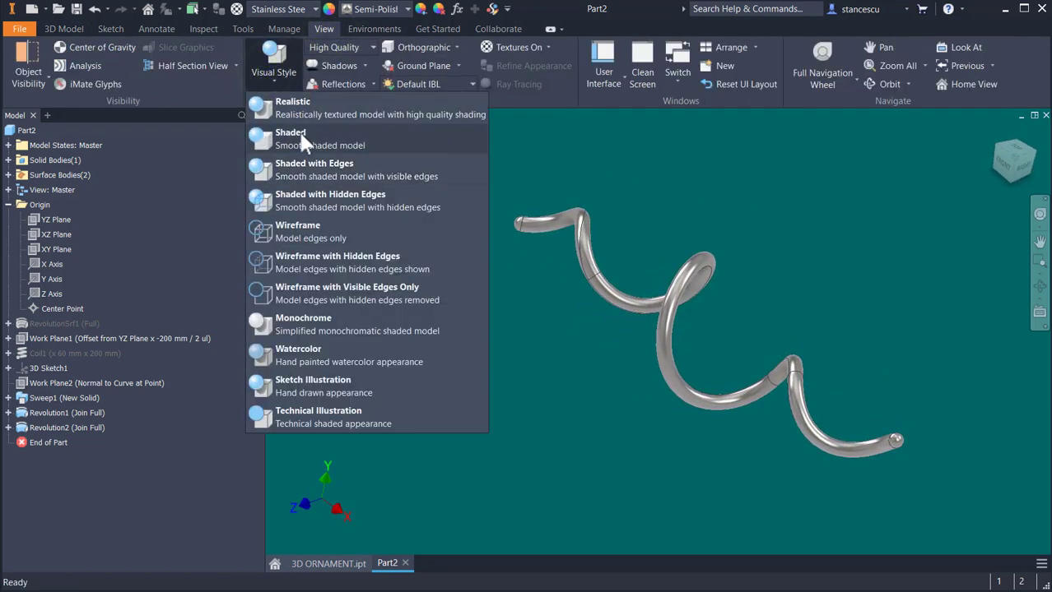
pyautogui.click(299, 131)
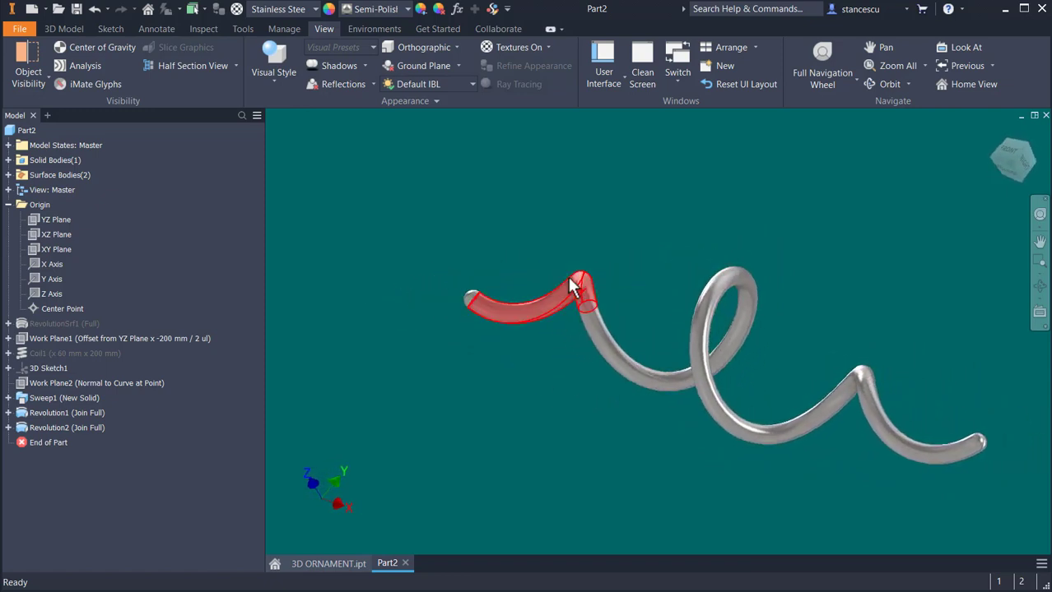
pyautogui.click(558, 200)
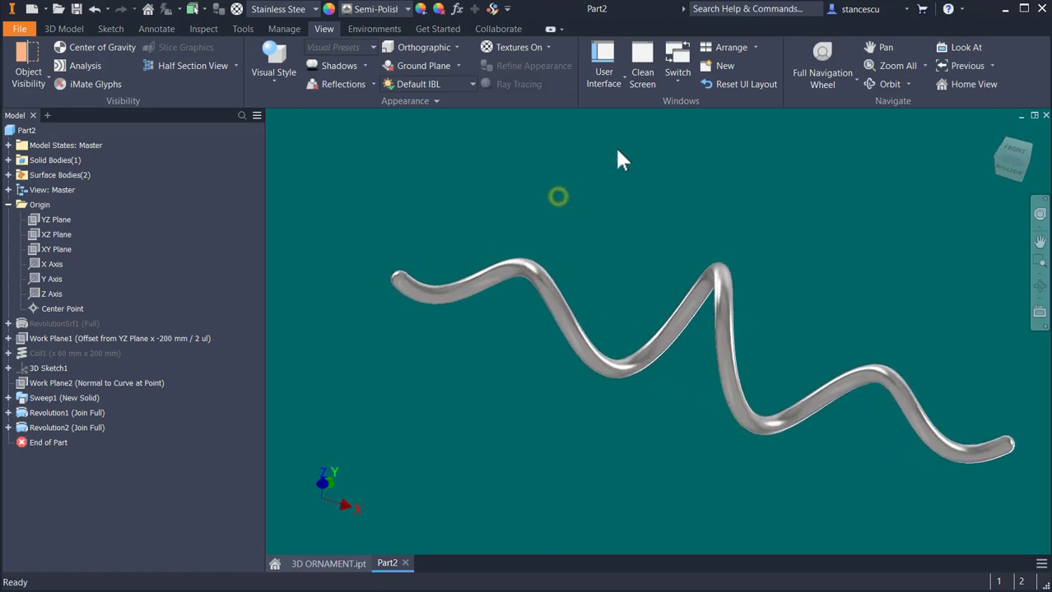
# Create a circular pattern of the sweep and both end revolutions around the X axis, with 5 occurrences over 360 degrees
pyautogui.click(65, 27)
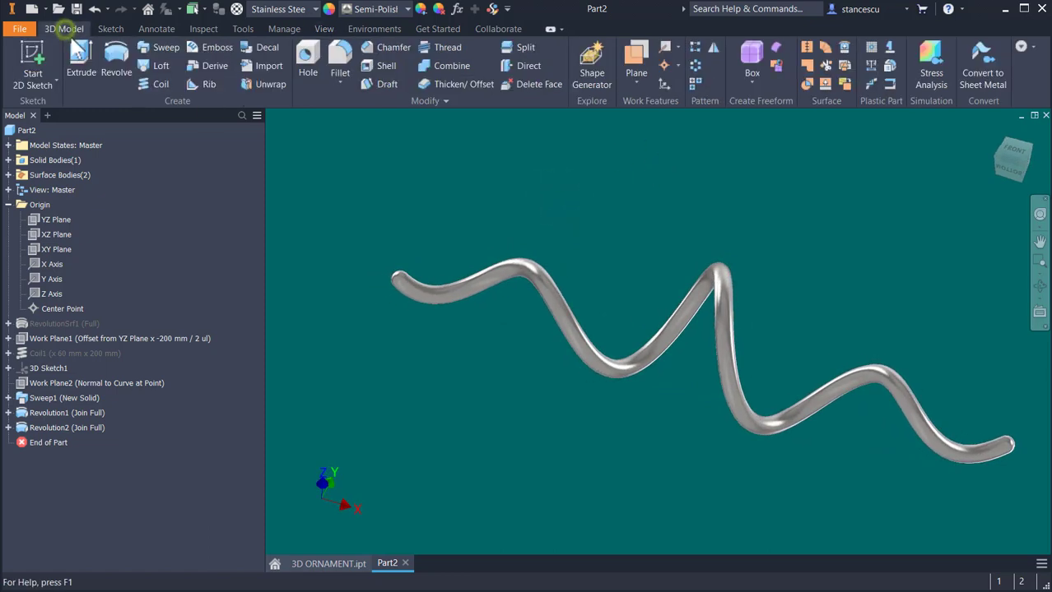
pyautogui.click(695, 68)
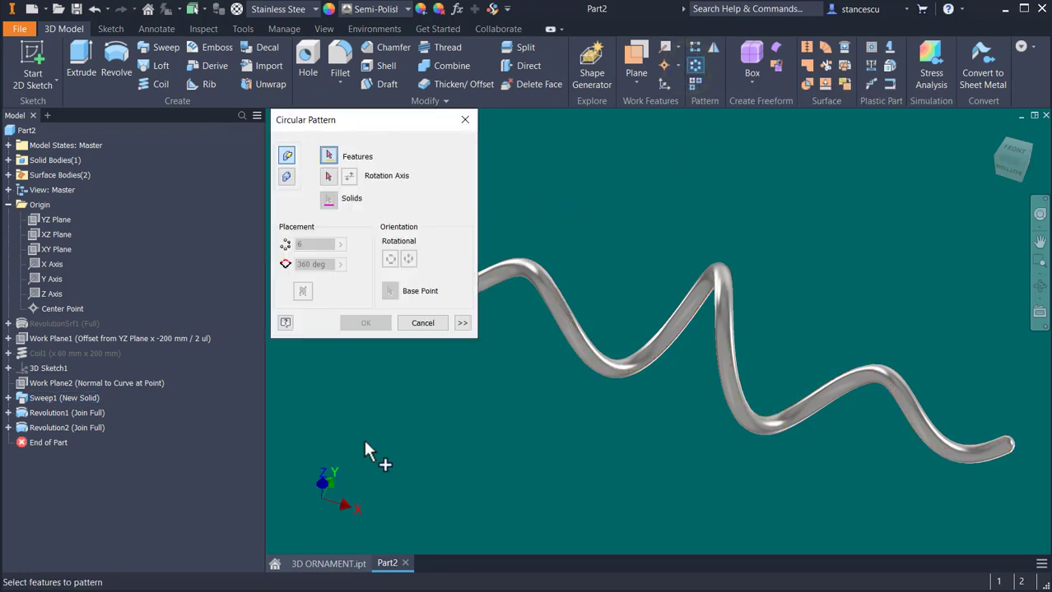
pyautogui.click(54, 398)
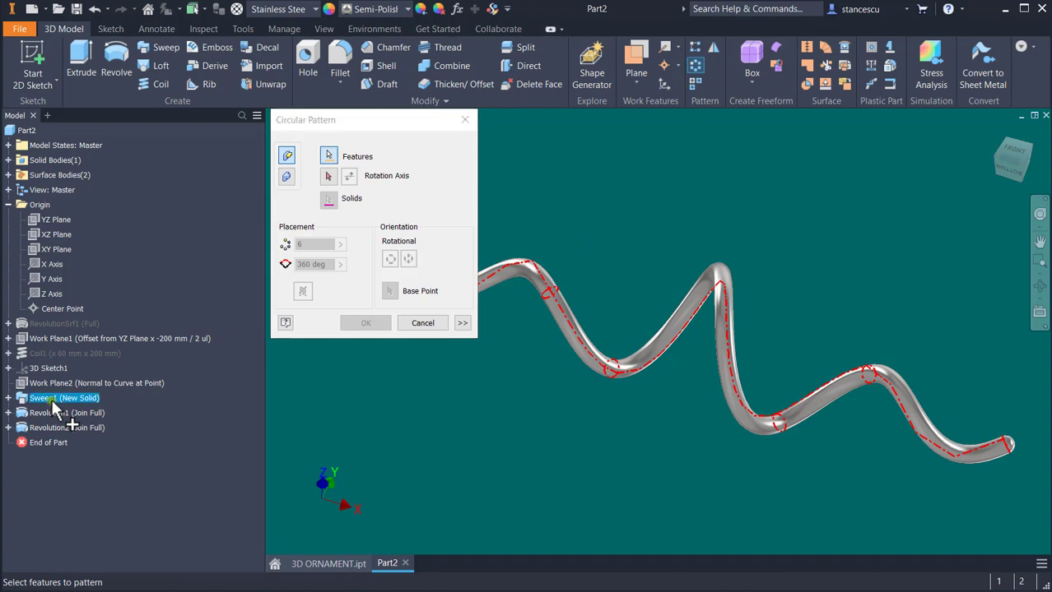
pyautogui.keyDown('ctrl'); pyautogui.click(62, 413); pyautogui.keyUp('ctrl')
pyautogui.keyDown('ctrl'); pyautogui.click(64, 428); pyautogui.keyUp('ctrl')
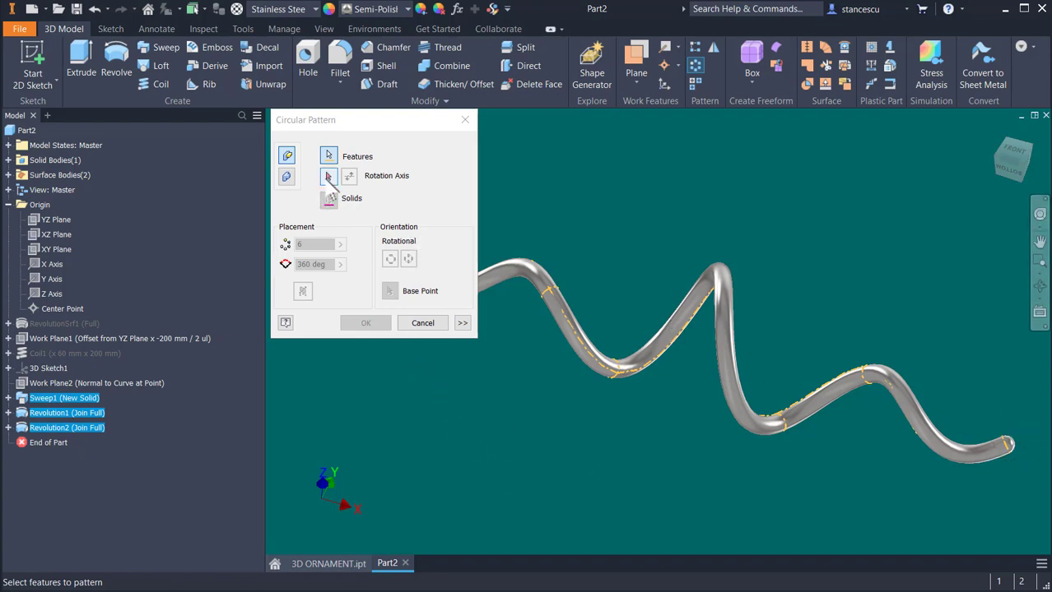
pyautogui.click(328, 176)
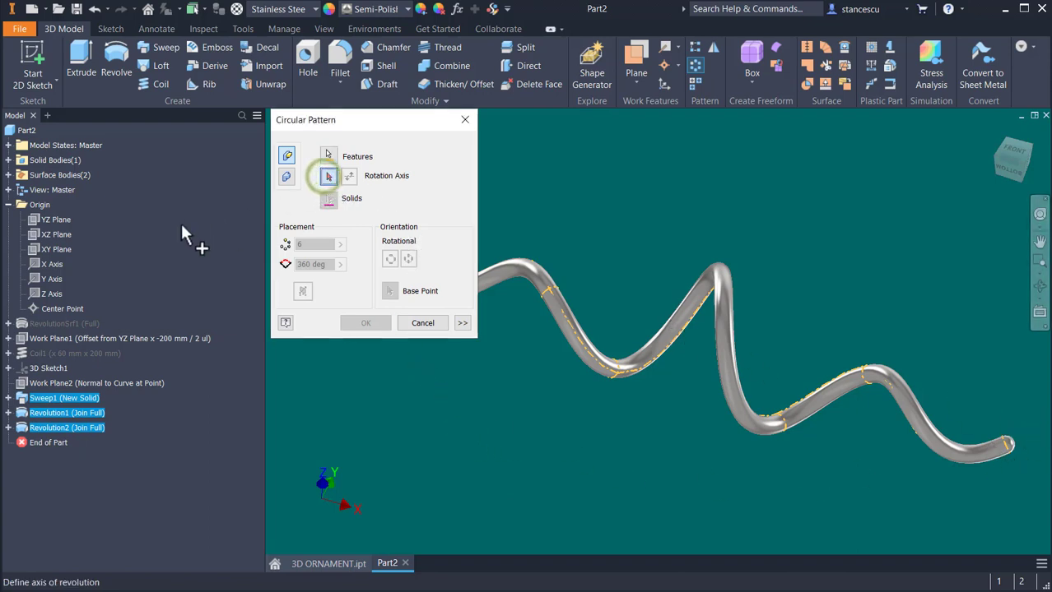
pyautogui.click(45, 264)
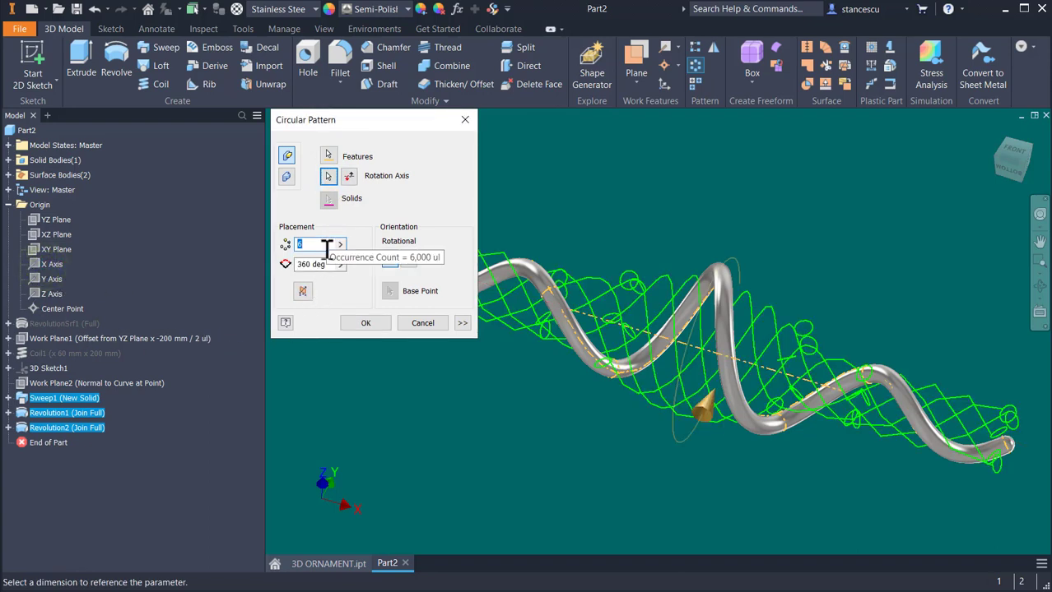
pyautogui.write('5')
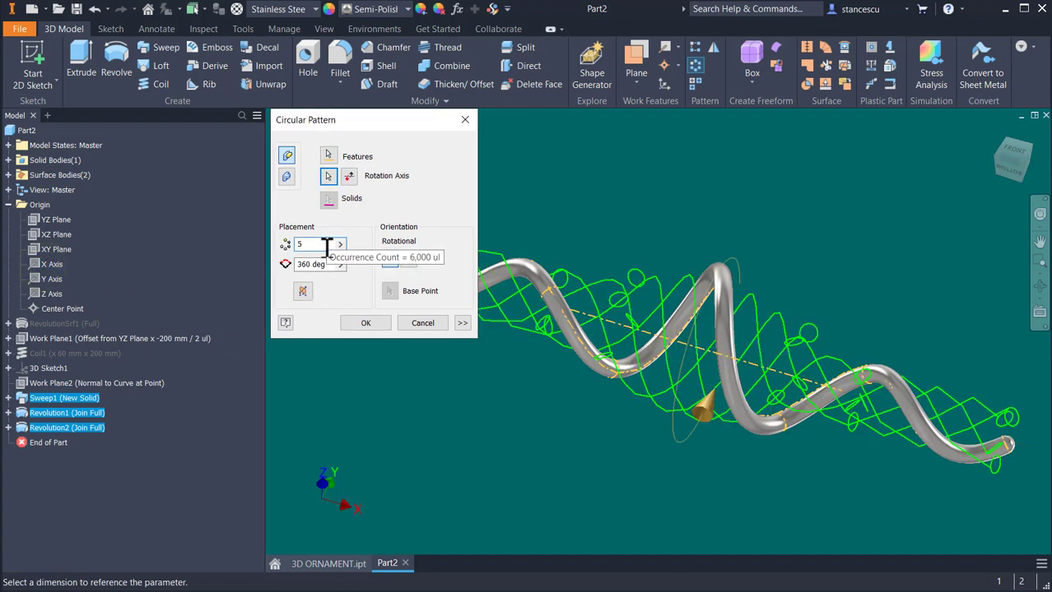
pyautogui.click(367, 323)
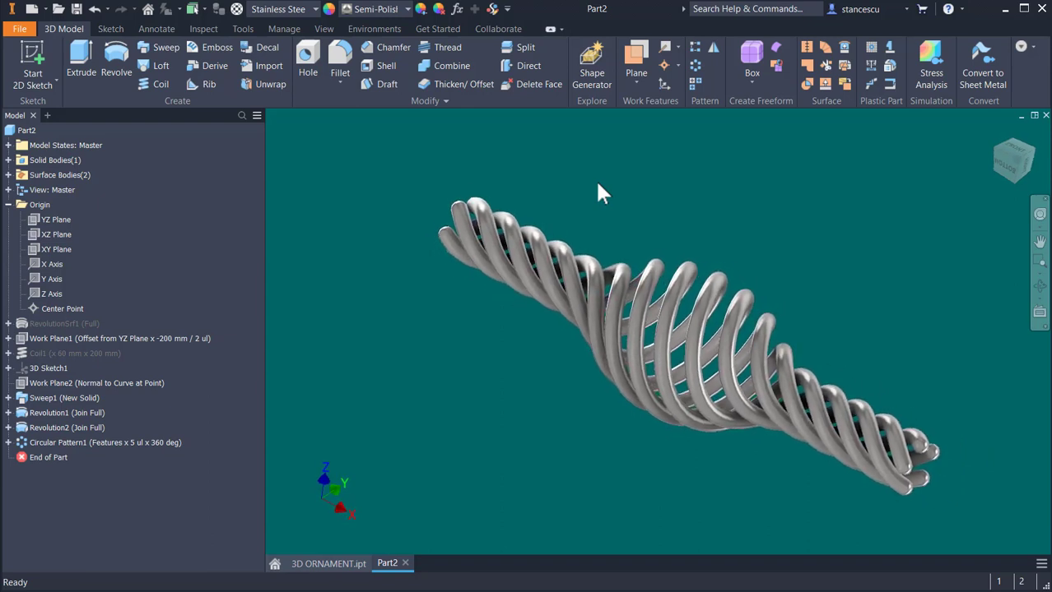
# Open the part's iProperties and update its physical properties
pyautogui.click(26, 133)
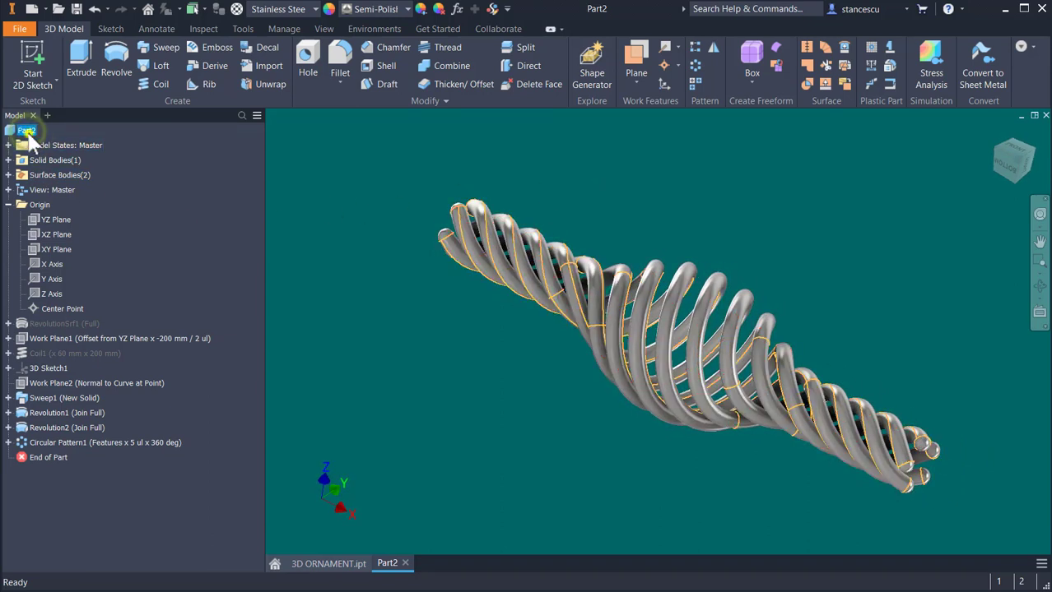
pyautogui.rightClick(28, 135)
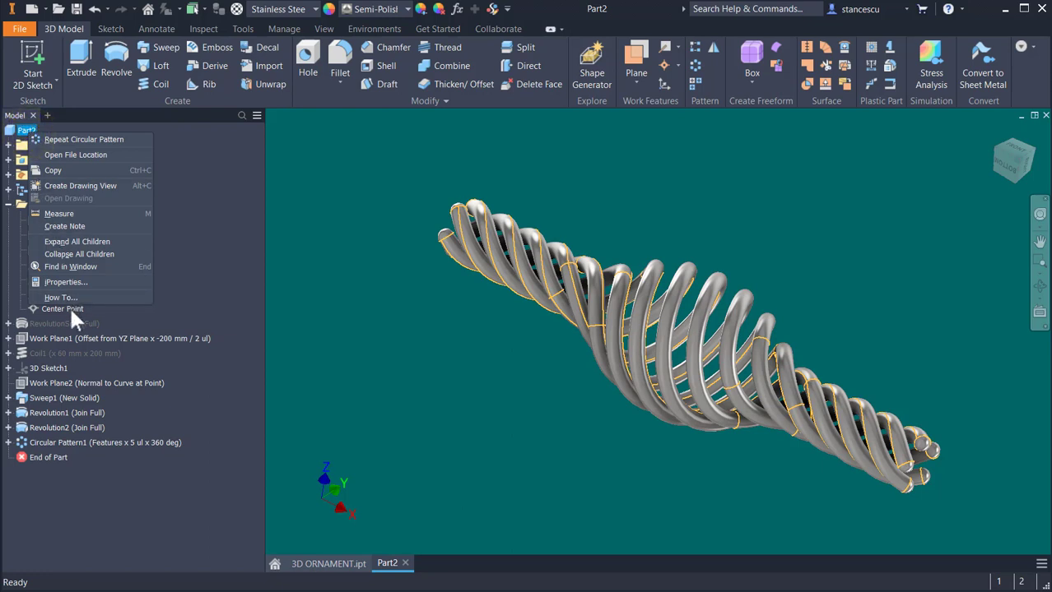
pyautogui.click(62, 280)
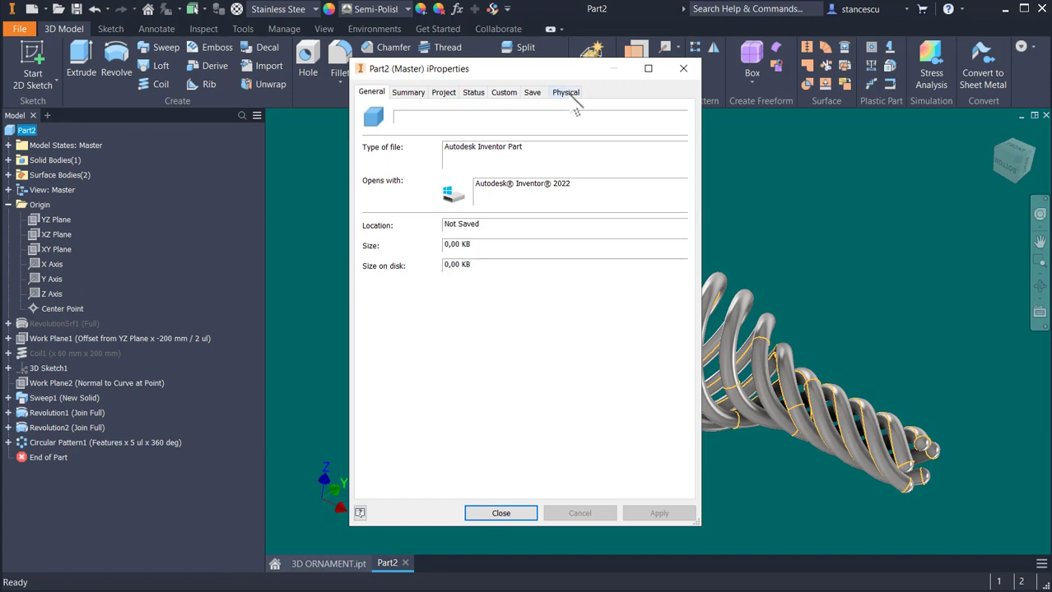
pyautogui.click(566, 93)
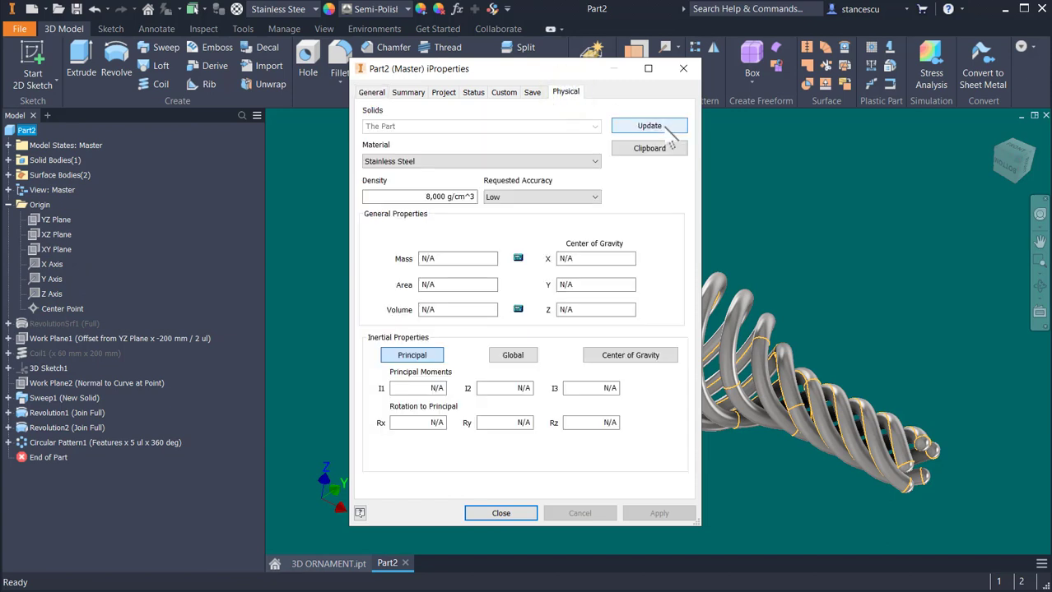
pyautogui.click(664, 126)
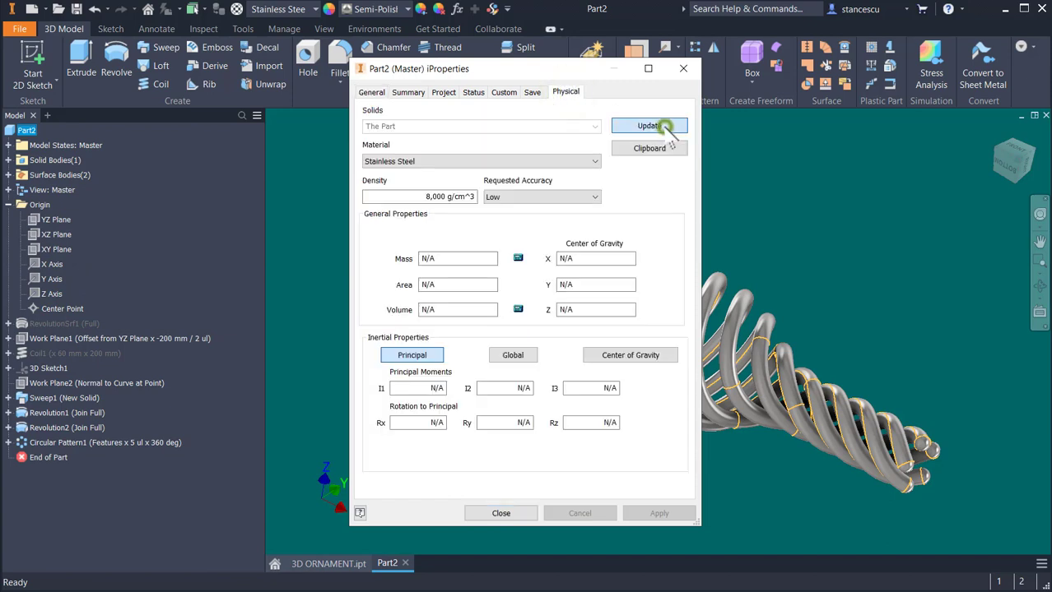
# Copy the volume value with its unit from the physical properties, close the iProperties and deselect the part
pyautogui.click(428, 311)
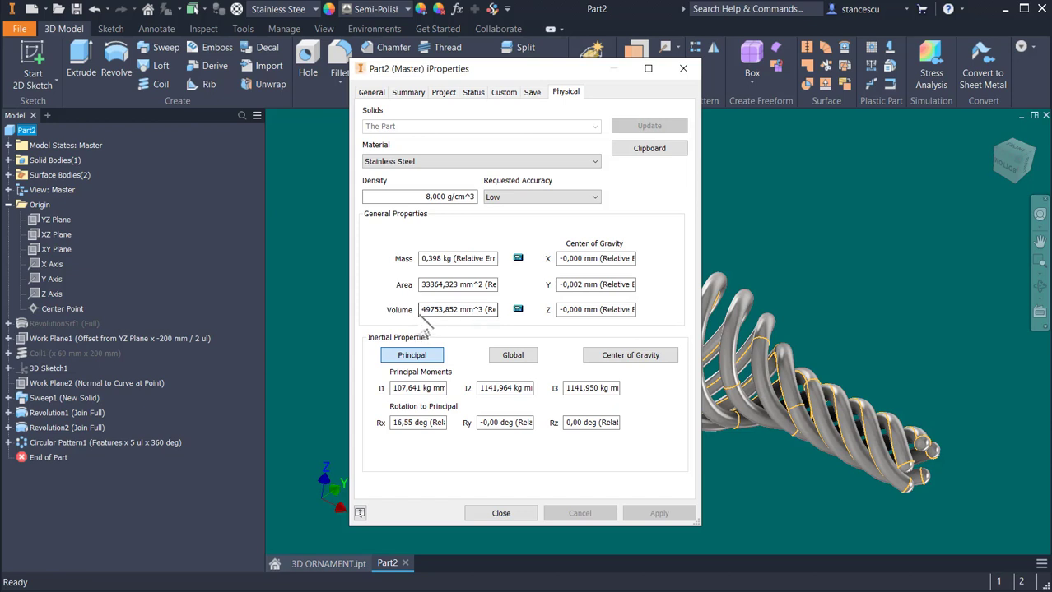
pyautogui.moveTo(421, 310); pyautogui.dragTo(484, 309)
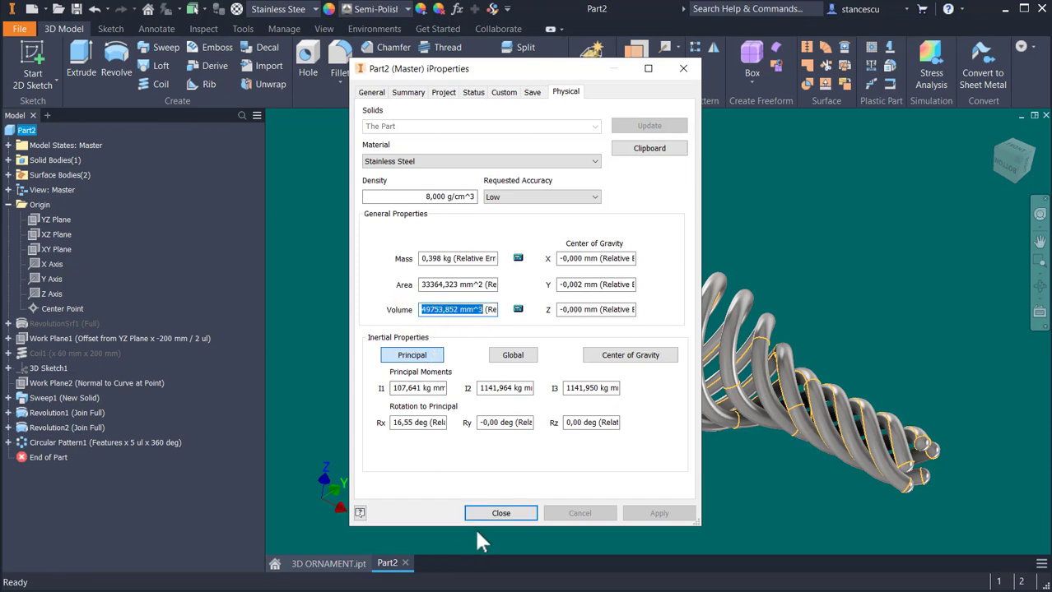
pyautogui.rightClick(456, 310)
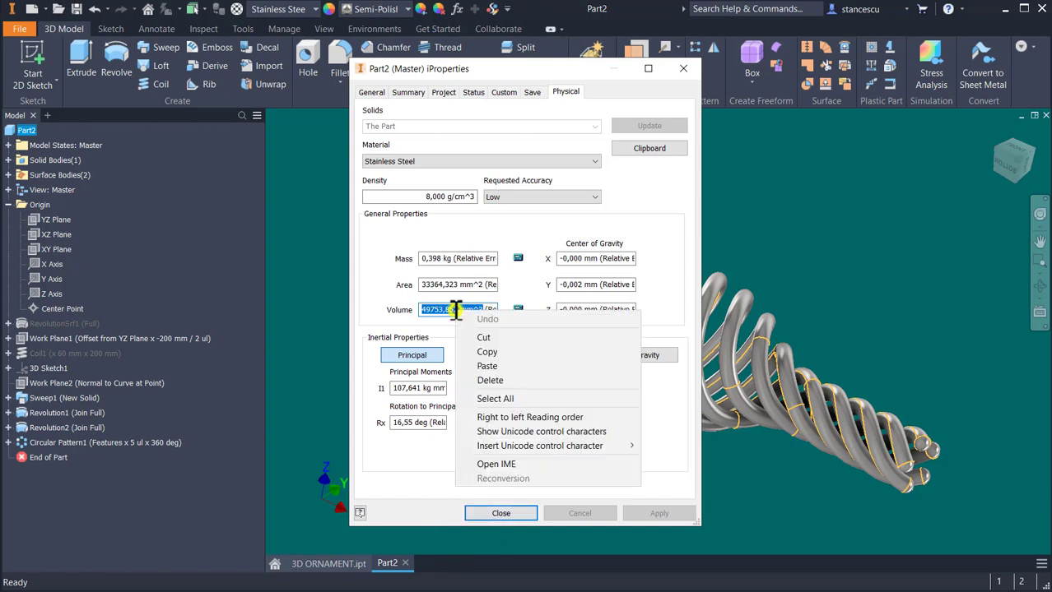
pyautogui.click(501, 352)
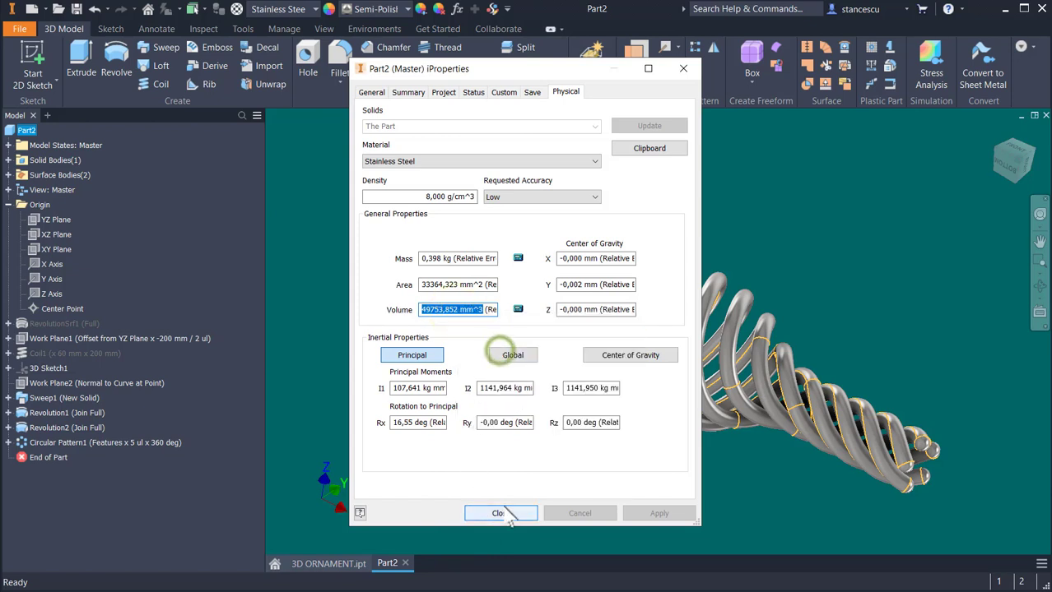
pyautogui.click(501, 514)
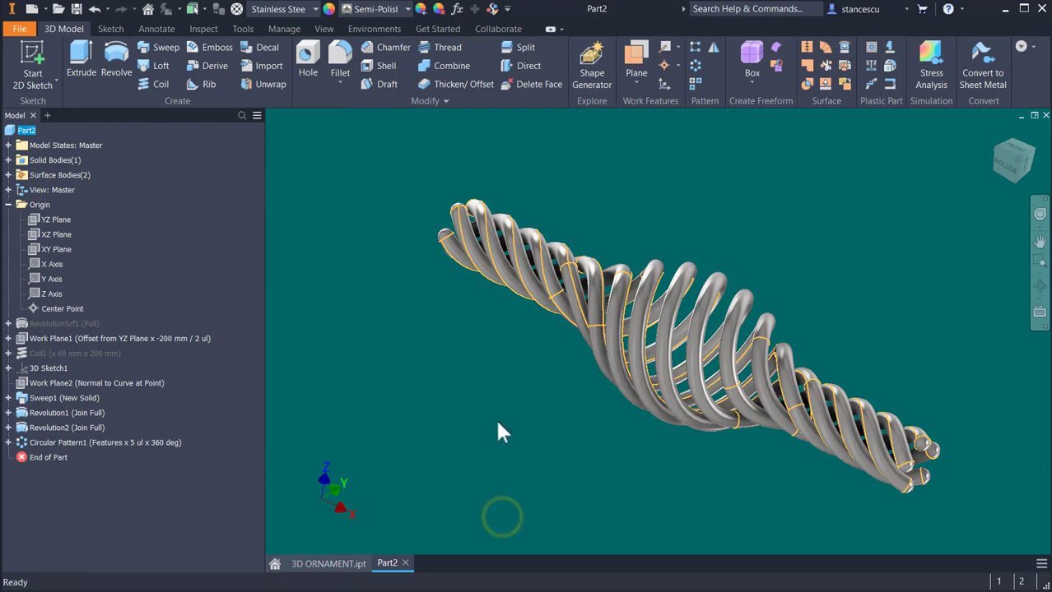
pyautogui.click(456, 404)
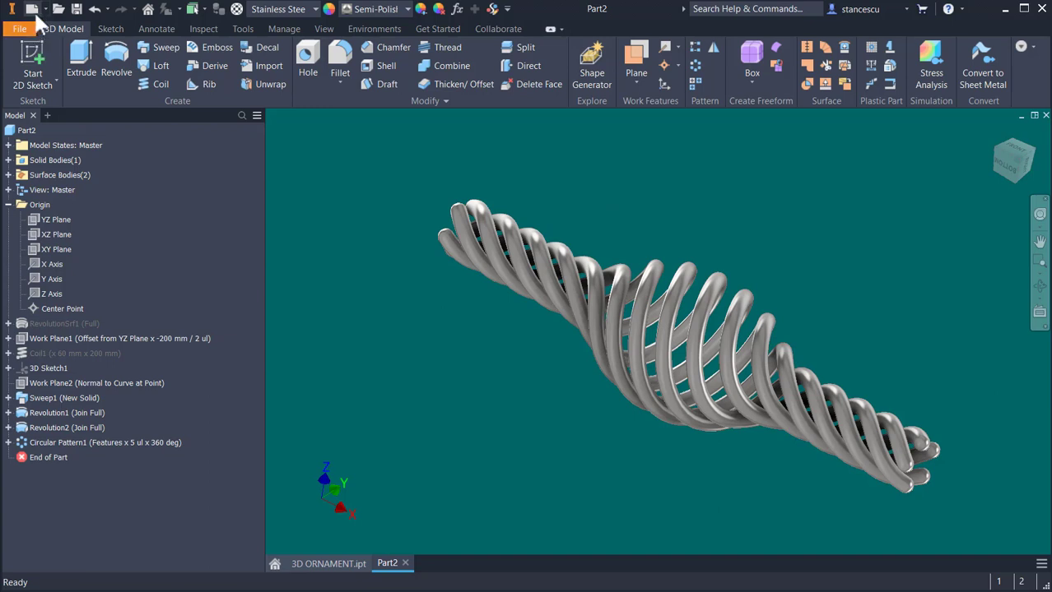
# Sketch on the XZ plane the text "Volume = 49753,852 mm^3" beside the ornament's middle, pasting the copied value, and finish the sketch
pyautogui.click(31, 62)
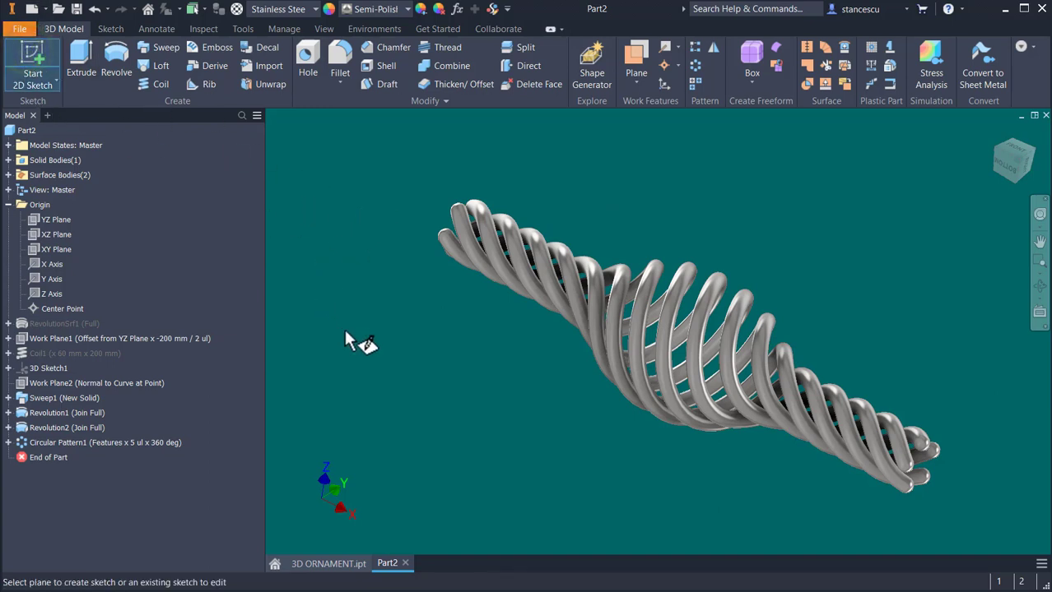
pyautogui.click(55, 235)
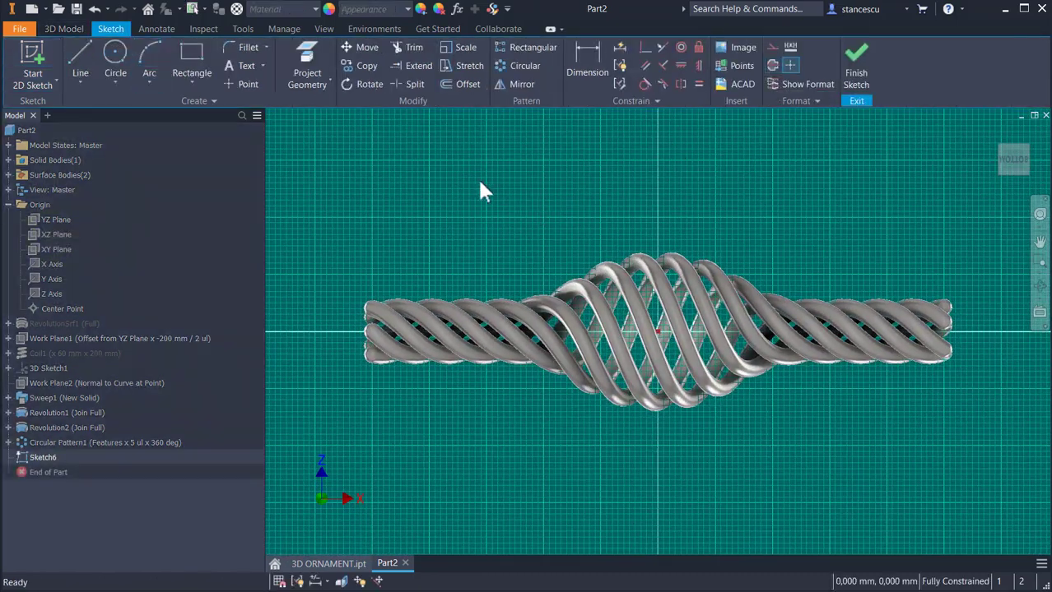
pyautogui.click(240, 64)
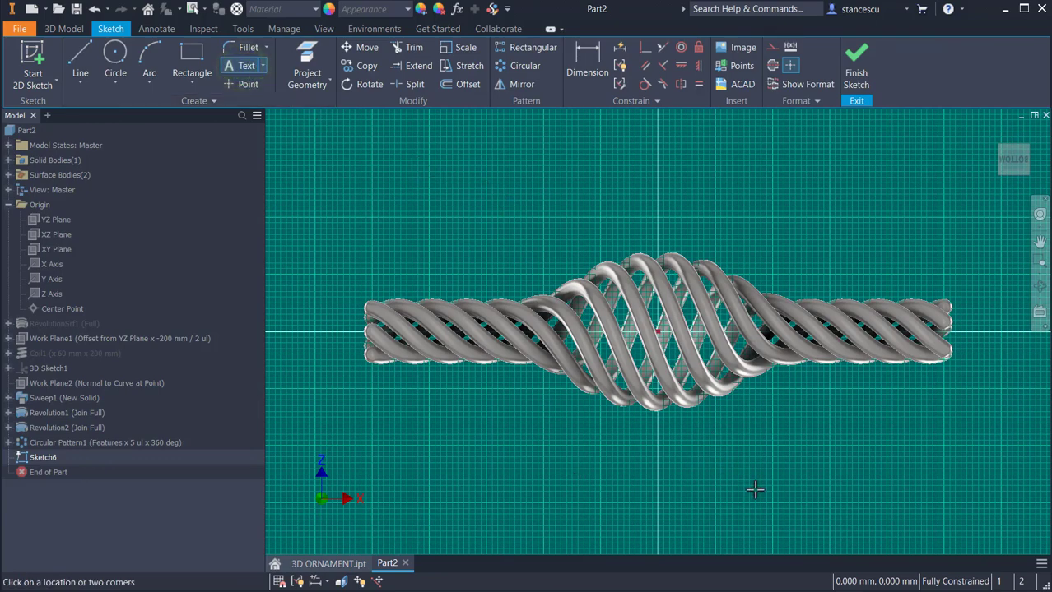
pyautogui.click(696, 516)
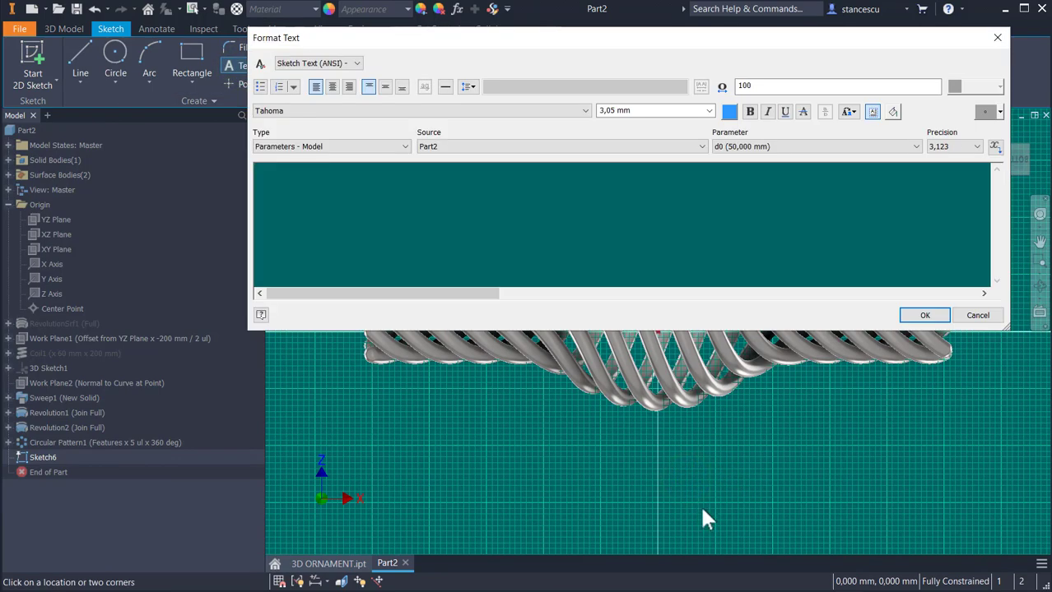
pyautogui.write('Volume =')
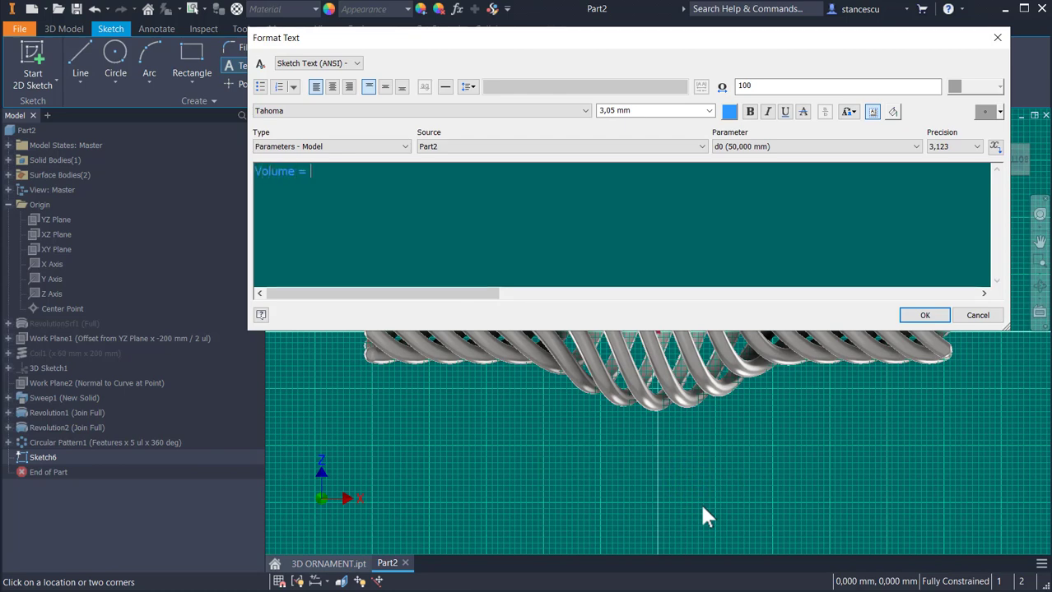
pyautogui.hotkey('ctrl', 'v')
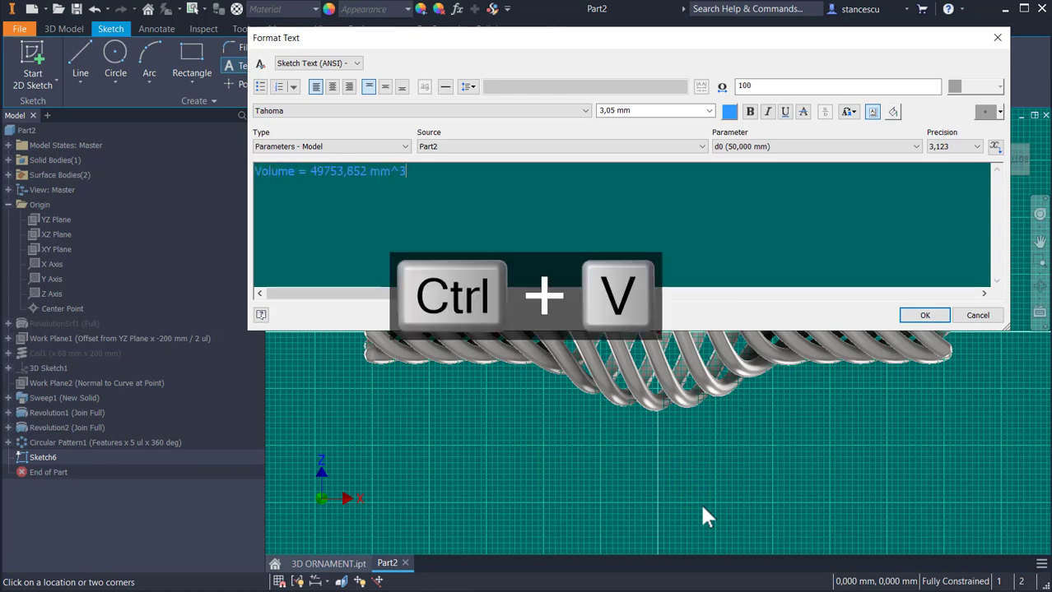
pyautogui.click(925, 315)
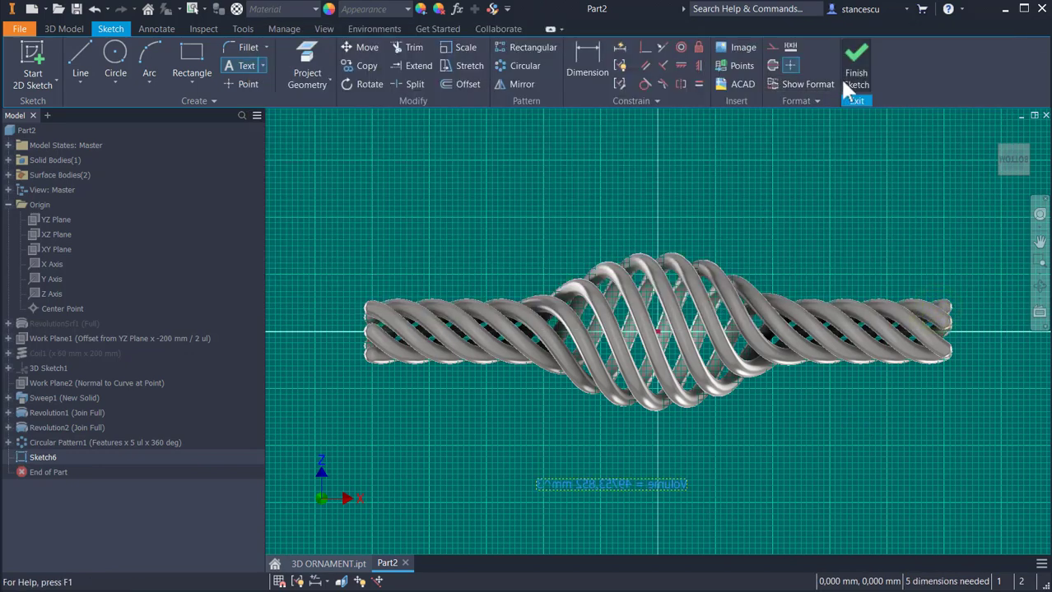
pyautogui.click(856, 58)
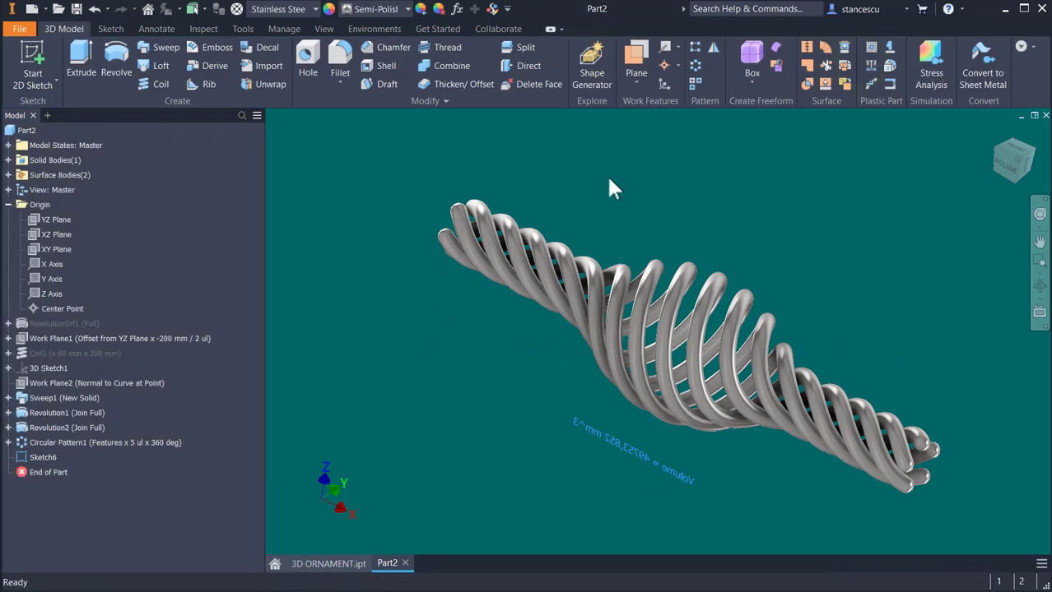
# Set the in-canvas color scheme to Presentation in the application options
pyautogui.press('alt')
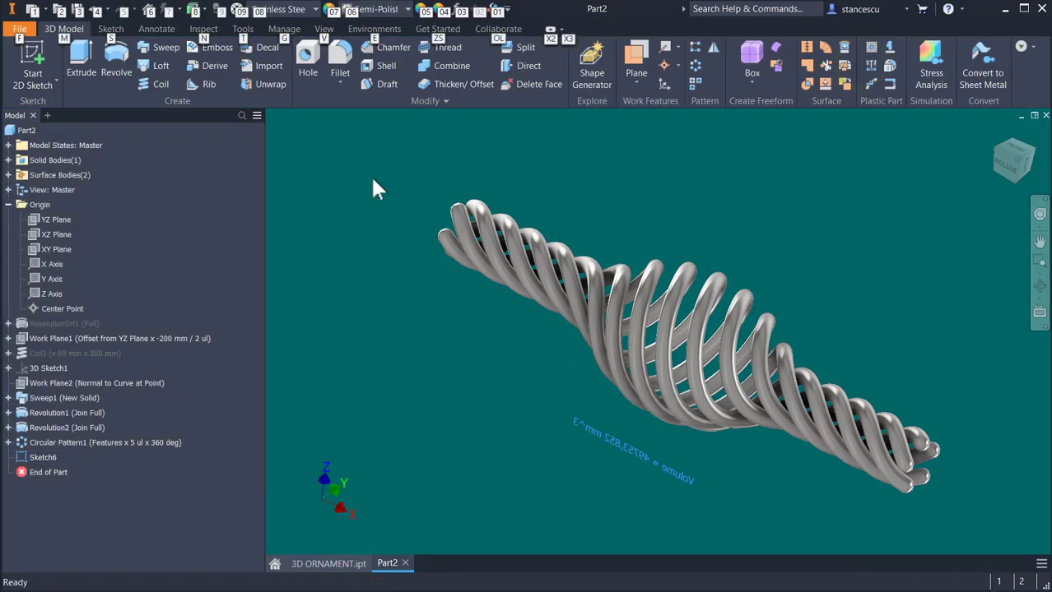
pyautogui.press('f')
pyautogui.press('o')
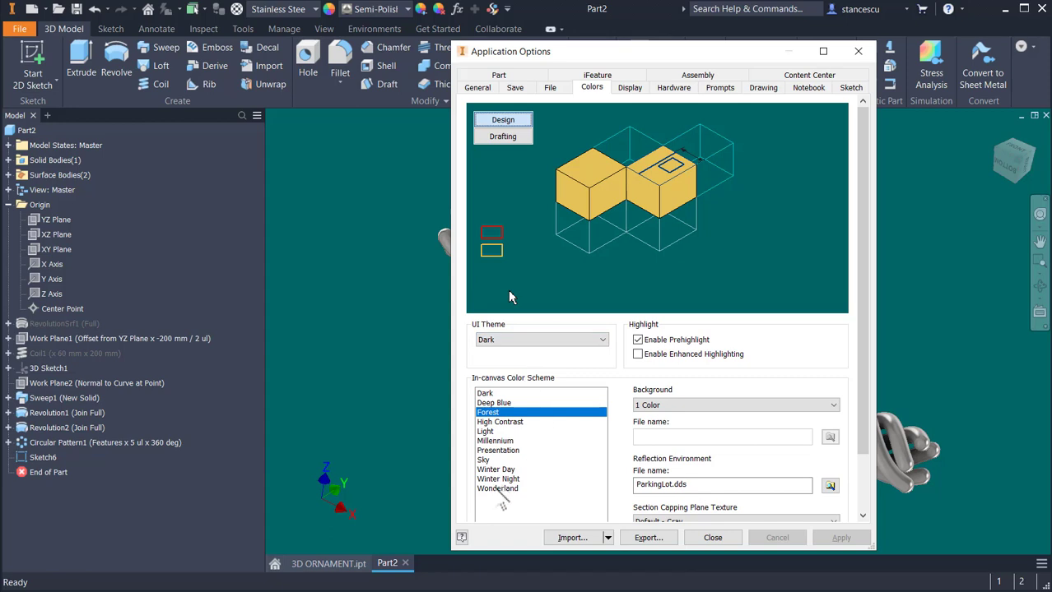
pyautogui.click(499, 451)
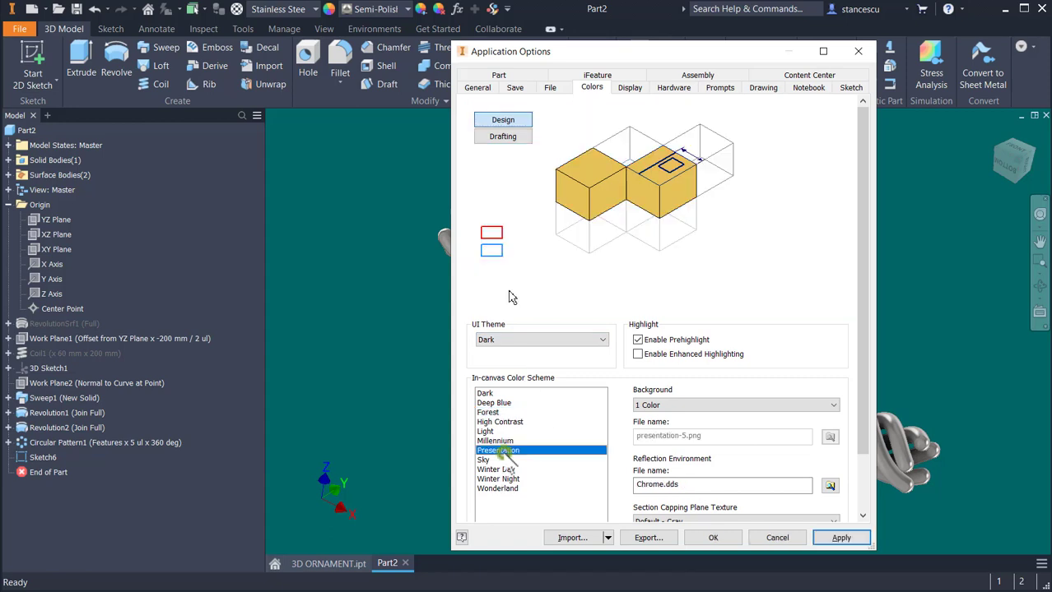
pyautogui.click(709, 540)
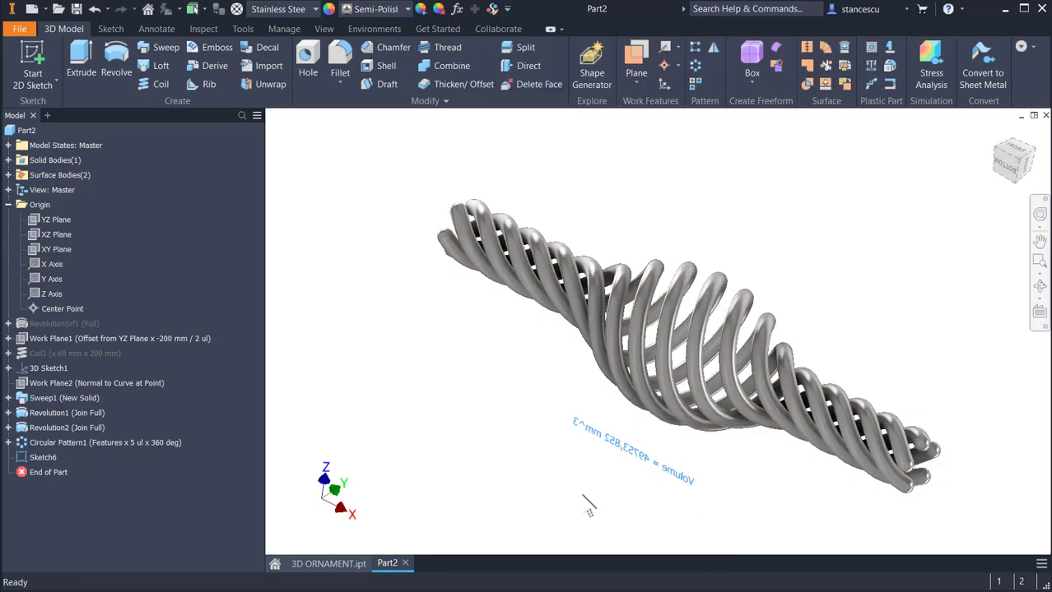
# Examine the patterned ornament and its volume text from several angles and up close
pyautogui.moveTo(667, 502)
pyautogui.keyDown('shift'); pyautogui.mouseDown(button='middle')
pyautogui.moveTo(716, 491)
pyautogui.moveTo(746, 457)
pyautogui.moveTo(742, 488)
pyautogui.moveTo(696, 451)
pyautogui.moveTo(782, 413)
pyautogui.moveTo(1018, 167)
pyautogui.moveTo(1012, 160)
pyautogui.moveTo(800, 301)
pyautogui.mouseUp(button='middle'); pyautogui.keyUp('shift')
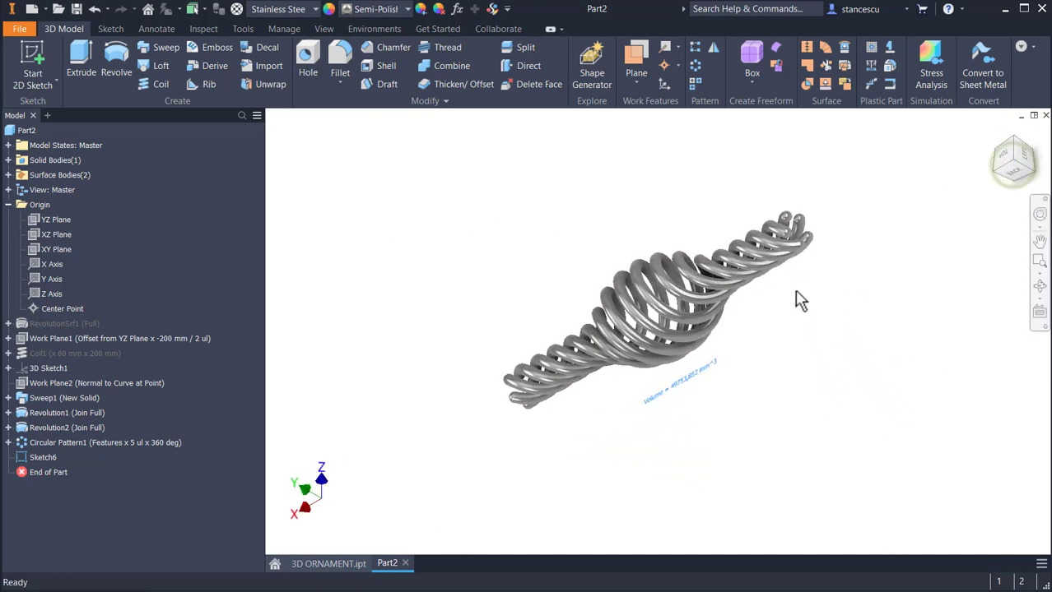
pyautogui.moveTo(1032, 173)
pyautogui.keyDown('shift'); pyautogui.mouseDown(button='middle')
pyautogui.moveTo(852, 321)
pyautogui.moveTo(814, 341)
pyautogui.moveTo(774, 312)
pyautogui.moveTo(718, 352)
pyautogui.moveTo(697, 352)
pyautogui.moveTo(705, 372)
pyautogui.mouseUp(button='middle'); pyautogui.keyUp('shift')
pyautogui.scroll(5, 719, 352)
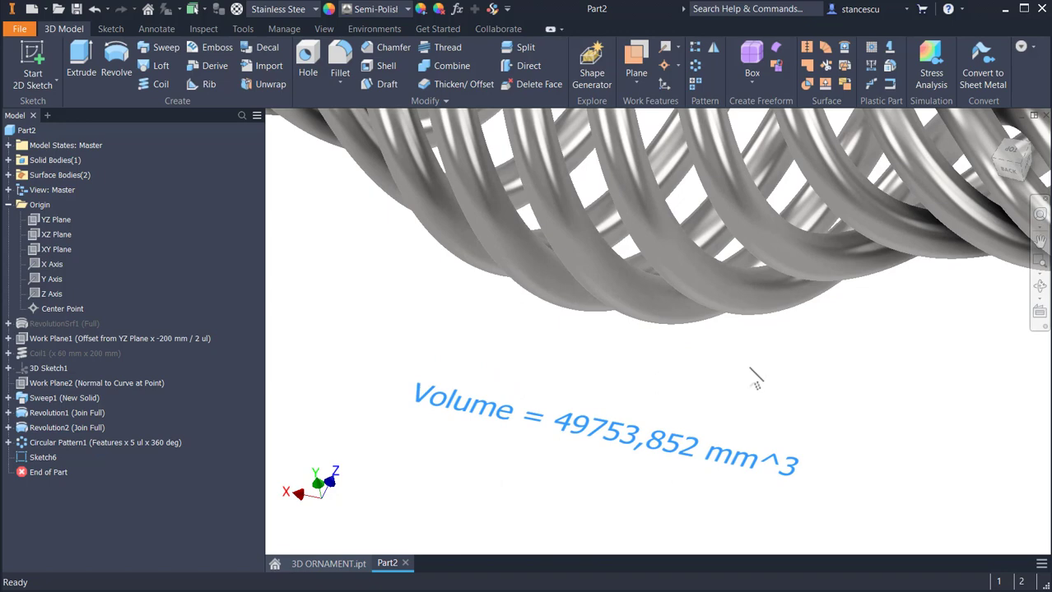
pyautogui.press('F6')
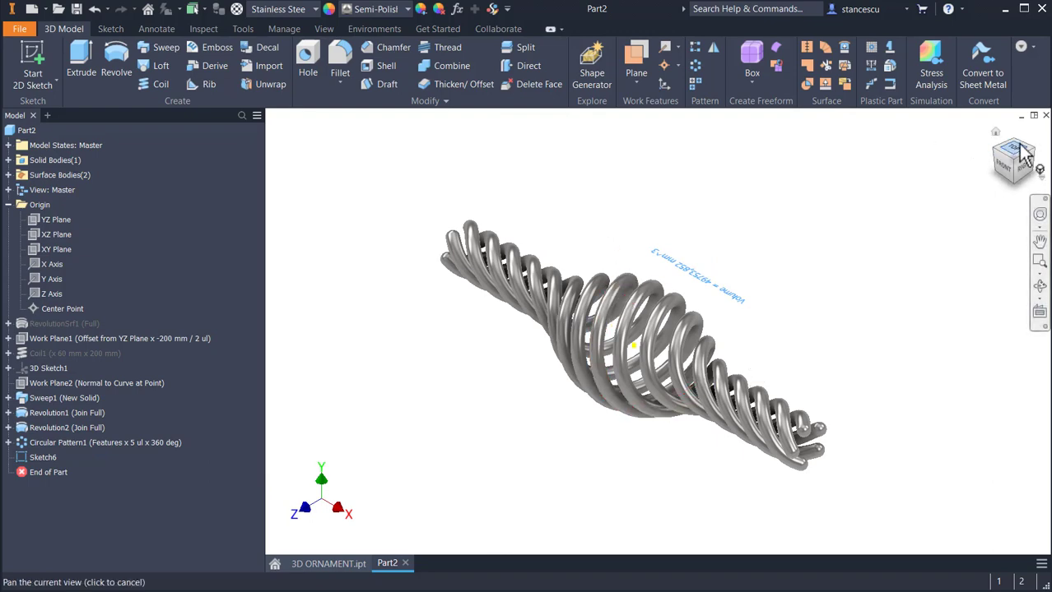
pyautogui.moveTo(1020, 148); pyautogui.dragTo(752, 212)
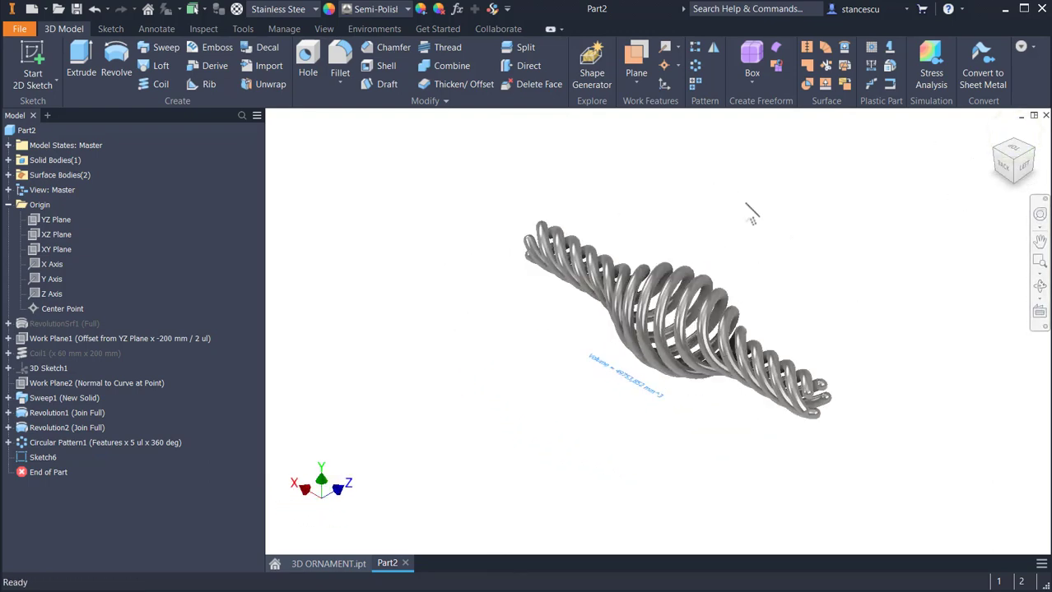
pyautogui.press('F3')
pyautogui.moveTo(713, 253); pyautogui.dragTo(720, 303)
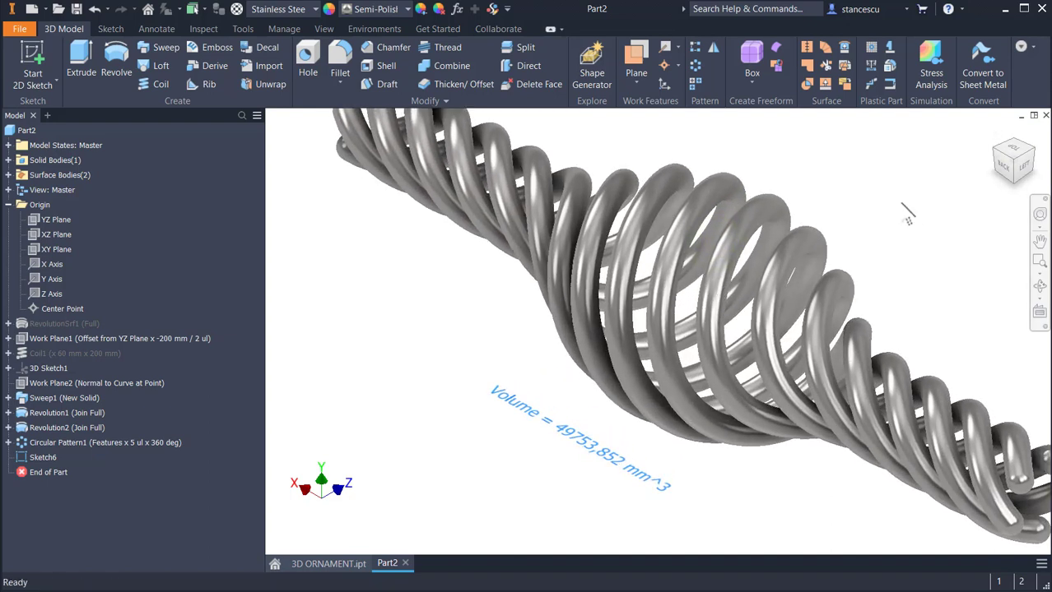